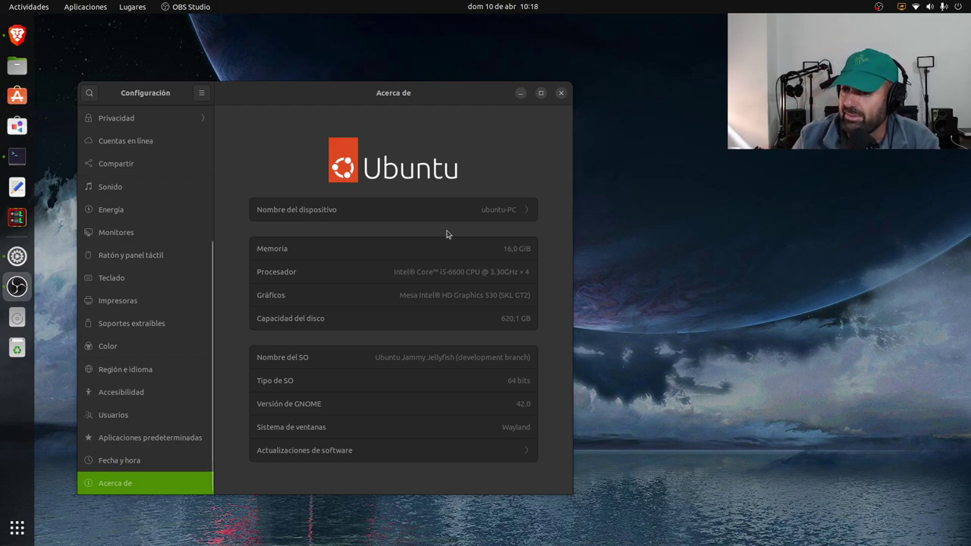
Minimise the Settings window, then search the applications for "re" and open Retoques.
{"action": "left_click", "coordinate": [522, 93]}
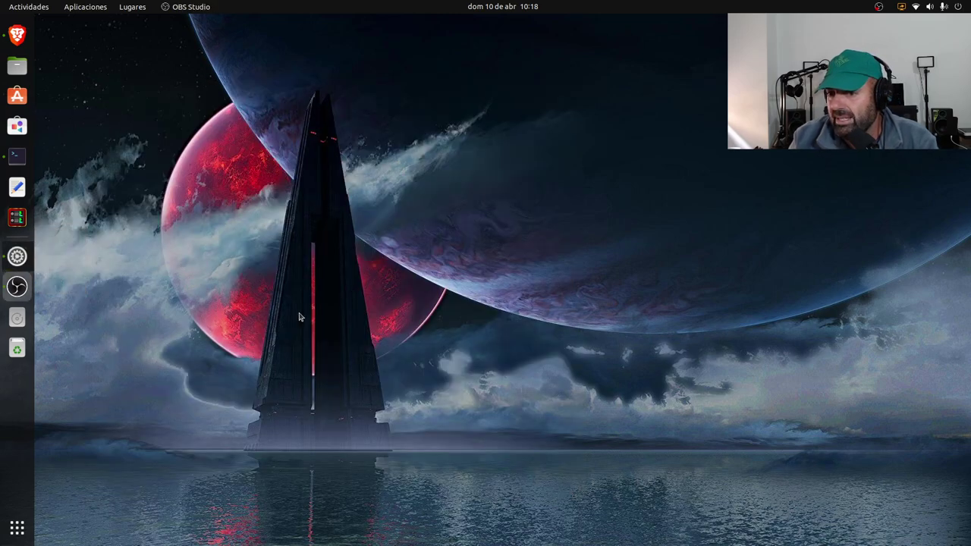
{"action": "left_click", "coordinate": [34, 7]}
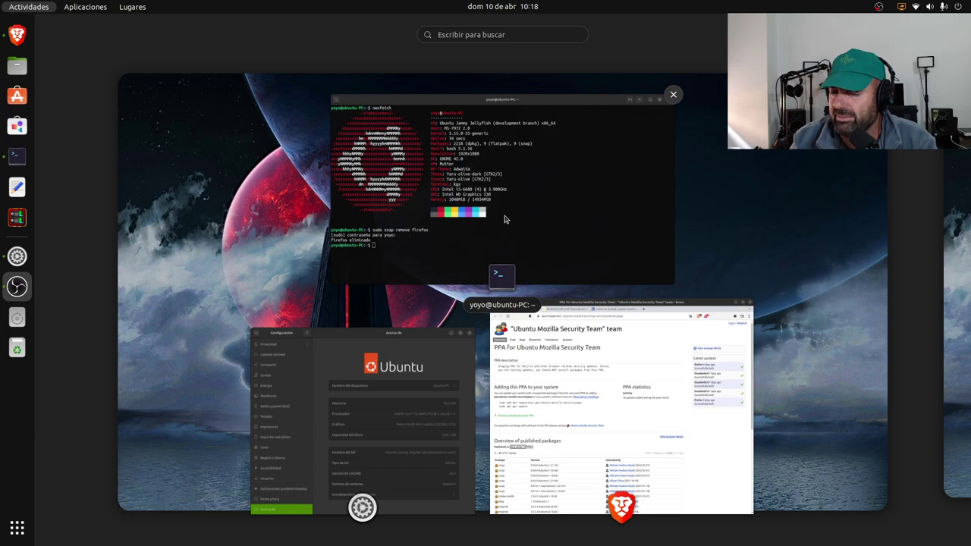
{"action": "type", "text": "re"}
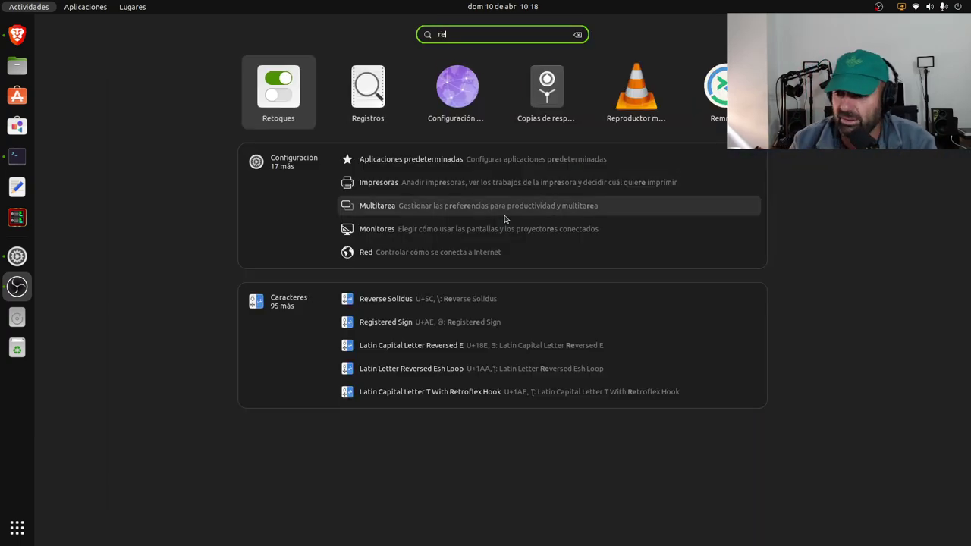
{"action": "left_click", "coordinate": [279, 91]}
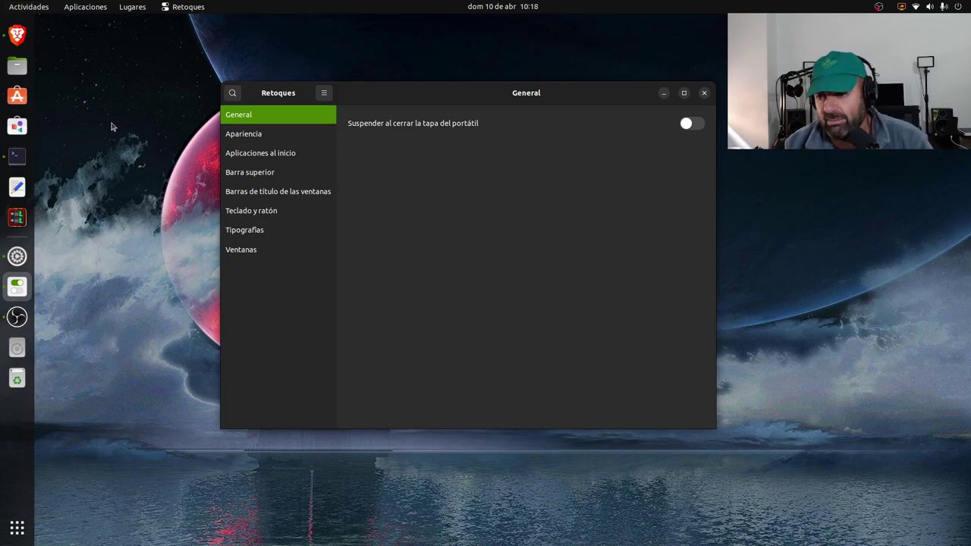
Reposition the Retoques window and review its Apariencia, Barra superior and Barras de título de las ventanas settings.
{"action": "key", "text": "super"}
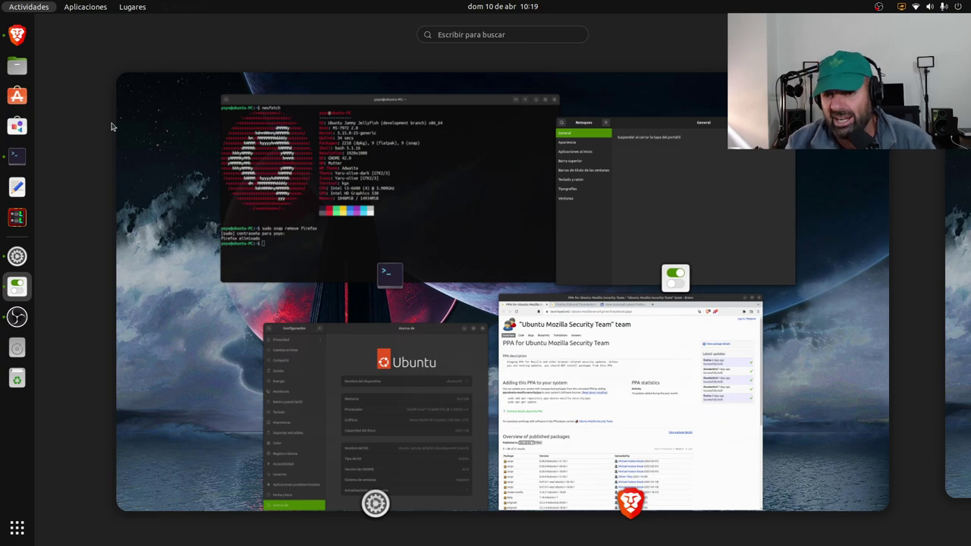
{"action": "key", "text": "super"}
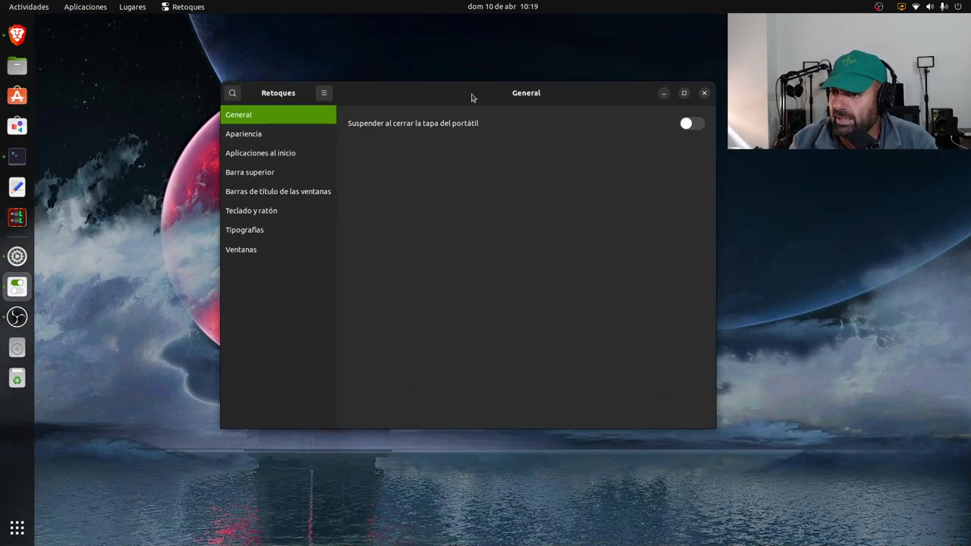
{"action": "left_click_drag", "start_coordinate": [421, 115], "coordinate": [393, 117]}
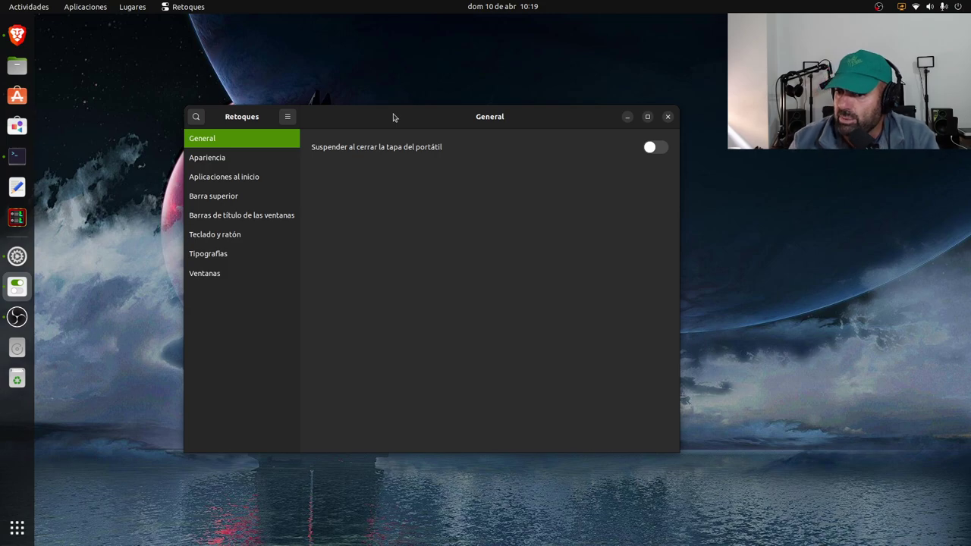
{"action": "left_click", "coordinate": [246, 159]}
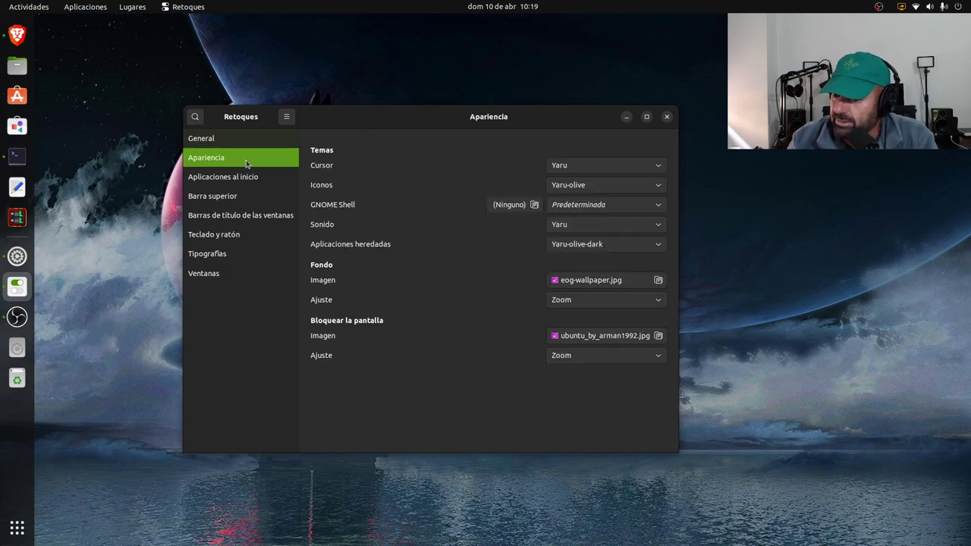
{"action": "left_click", "coordinate": [252, 200]}
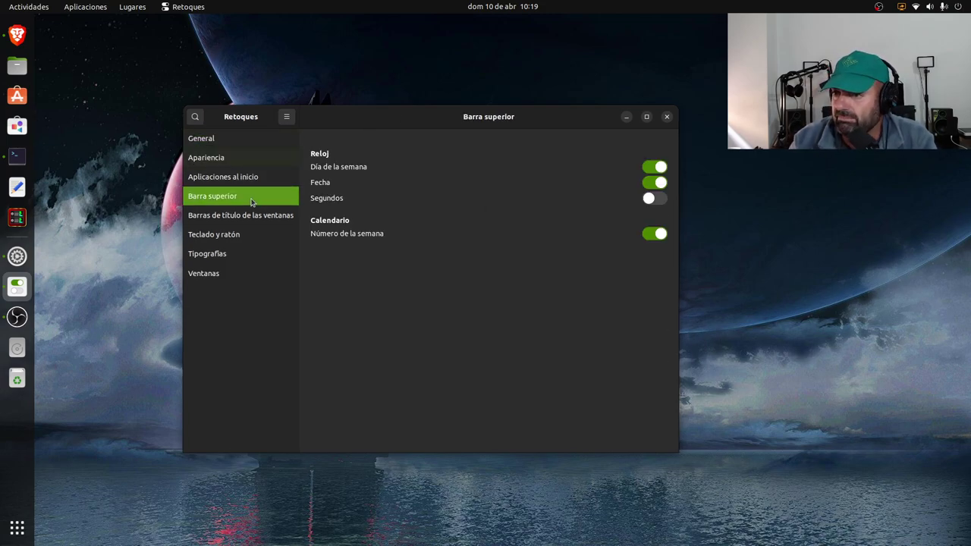
{"action": "left_click", "coordinate": [265, 218]}
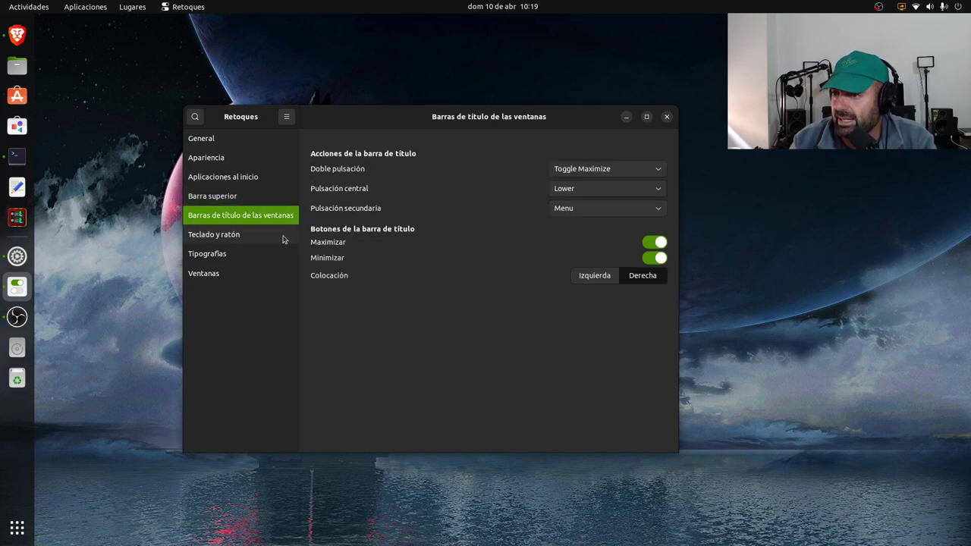
Show the overview of open windows and return to Retoques, twice.
{"action": "left_click", "coordinate": [44, 9]}
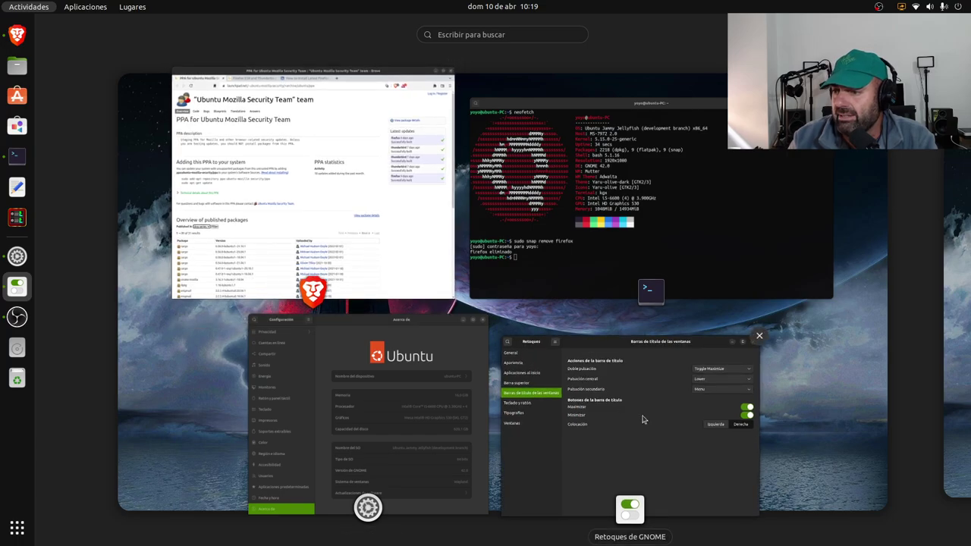
{"action": "left_click", "coordinate": [643, 420]}
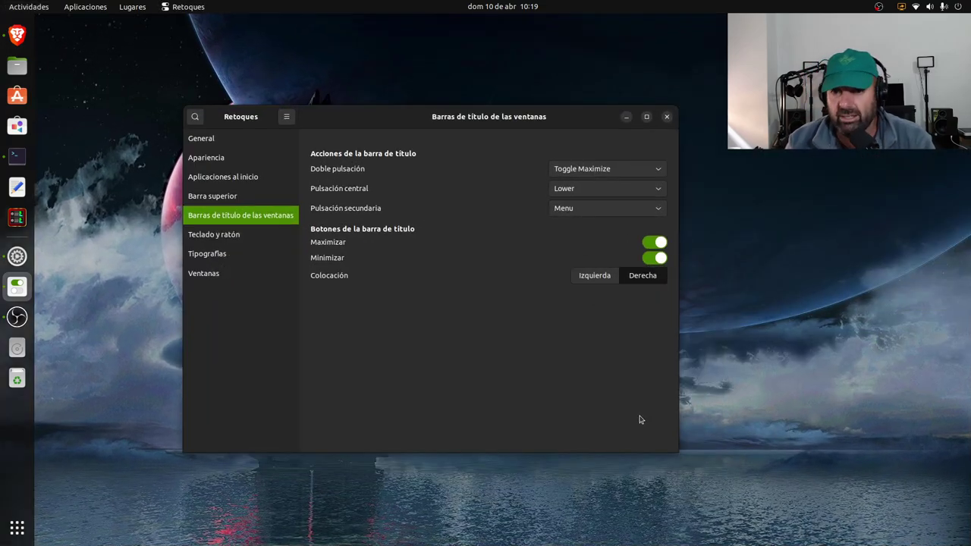
{"action": "key", "text": "super"}
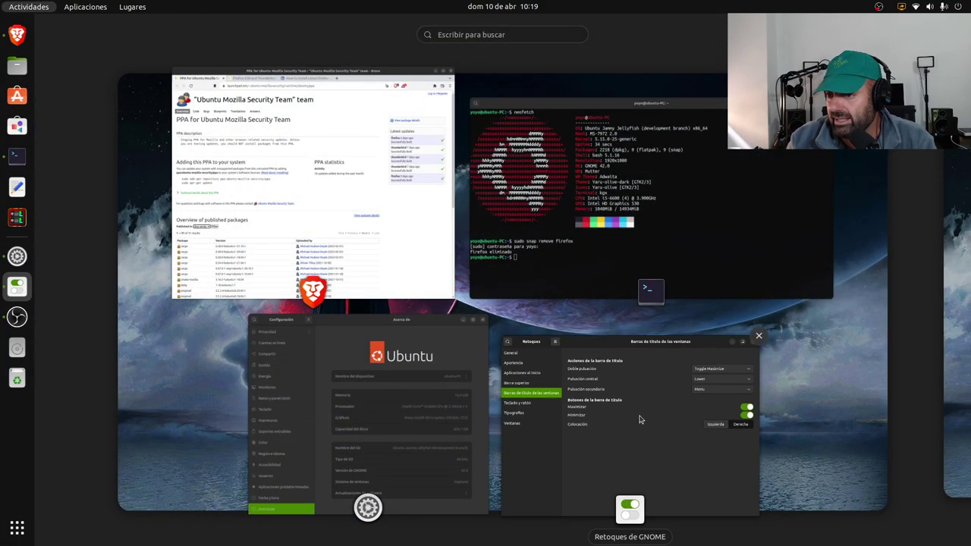
{"action": "key", "text": "super"}
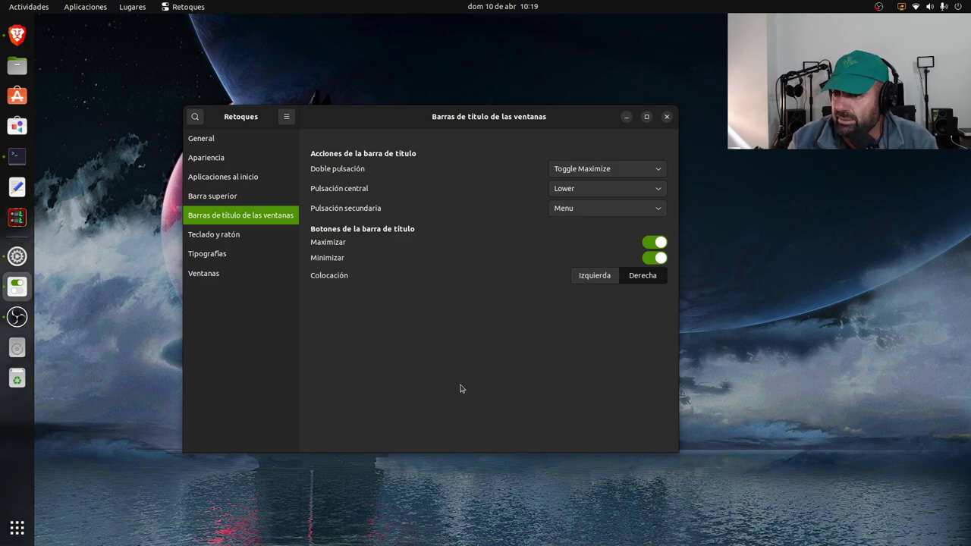
Review the Teclado y ratón, Tipografías, Ventanas and General settings in Retoques, then close it.
{"action": "left_click", "coordinate": [226, 237]}
{"action": "left_click", "coordinate": [222, 253]}
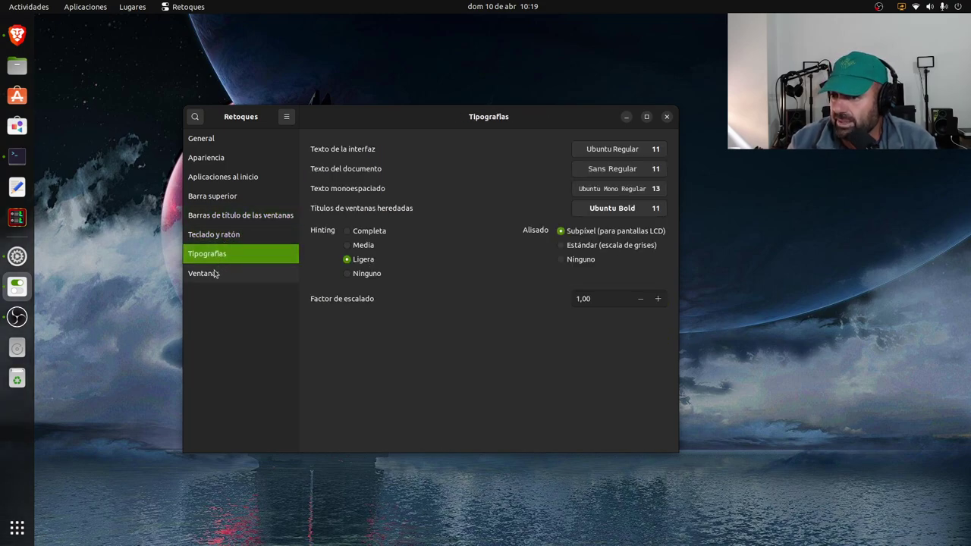
{"action": "left_click", "coordinate": [213, 274]}
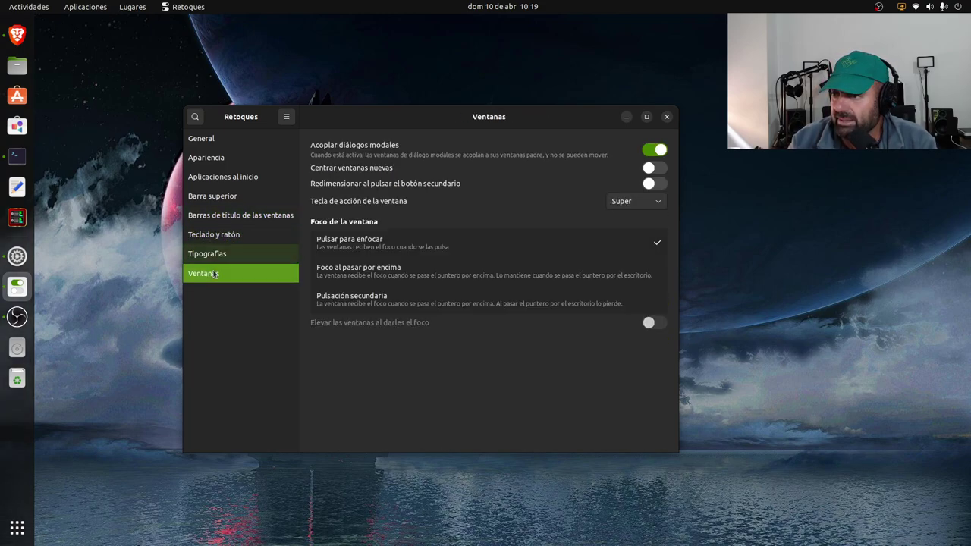
{"action": "left_click", "coordinate": [222, 142]}
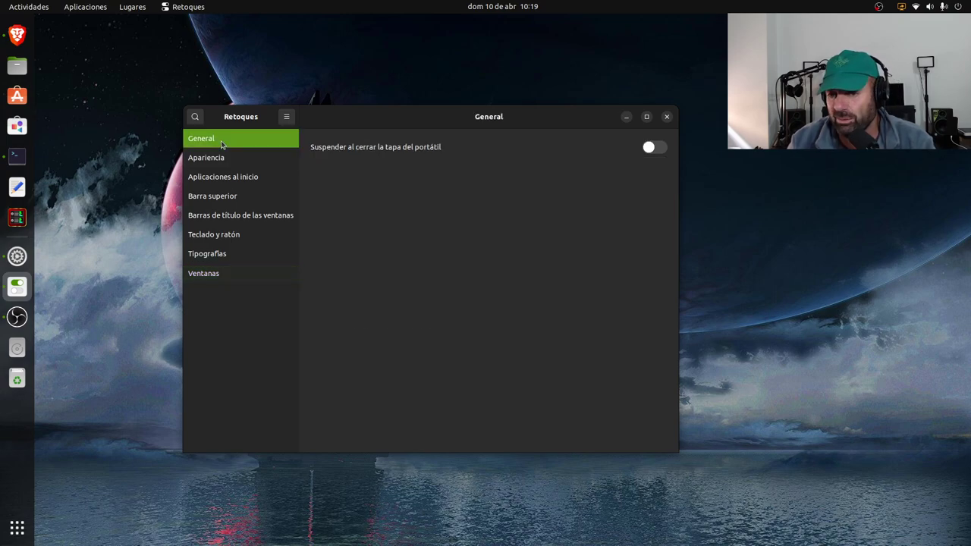
{"action": "left_click_drag", "start_coordinate": [476, 118], "coordinate": [443, 96]}
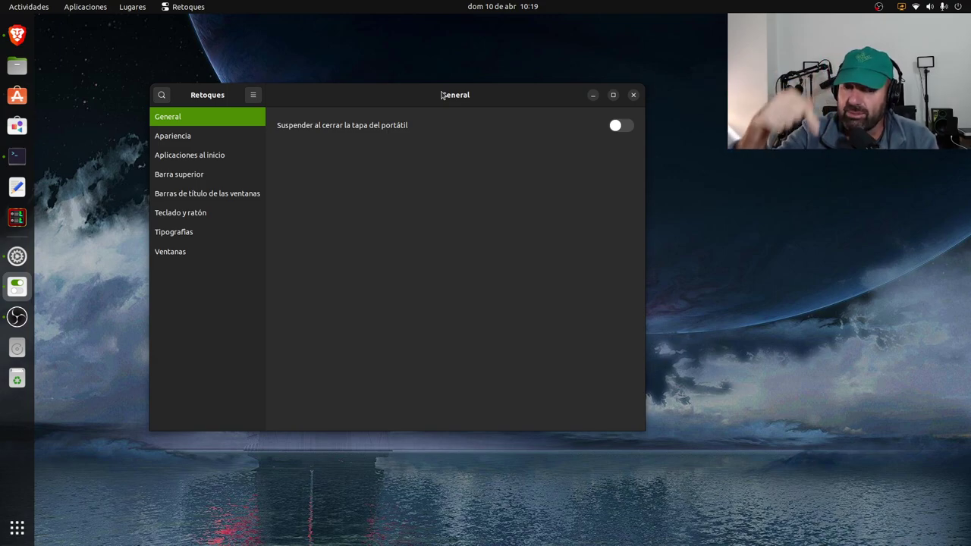
{"action": "left_click", "coordinate": [634, 95]}
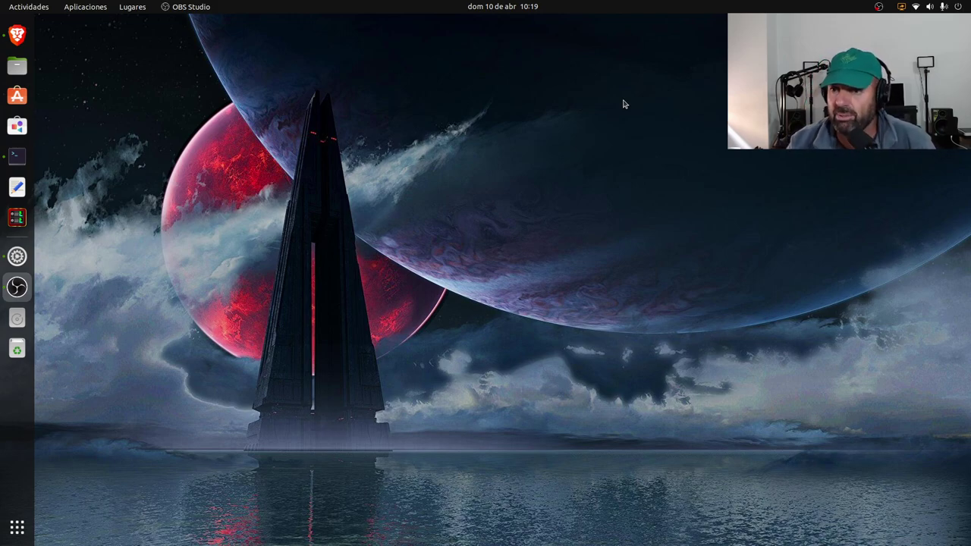
Open Ubuntu Software to look at its Explore page, then close it.
{"action": "left_click", "coordinate": [17, 95]}
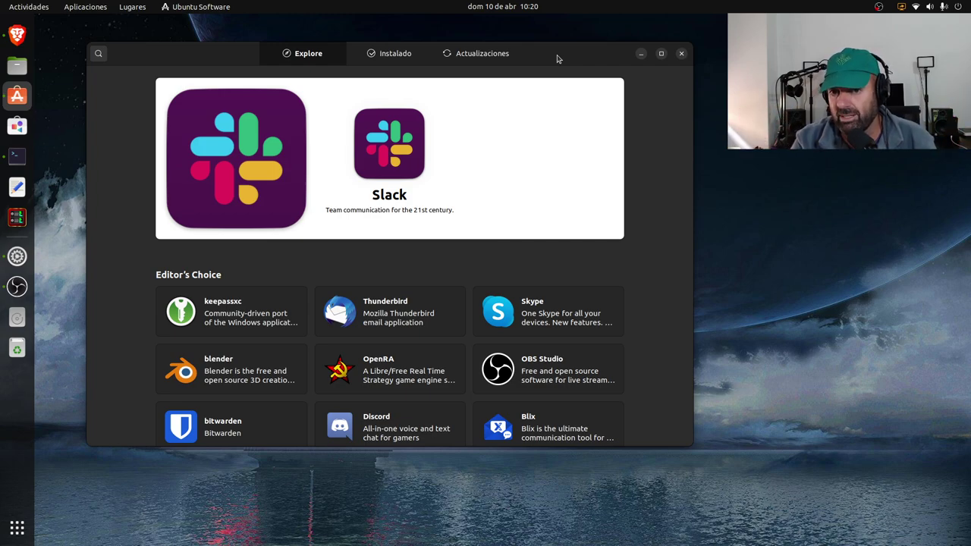
{"action": "left_click", "coordinate": [681, 53]}
Switch to Consola, make its window narrower and highlight the "sudo snap remove firefox" command to review it.
{"action": "left_click", "coordinate": [17, 155]}
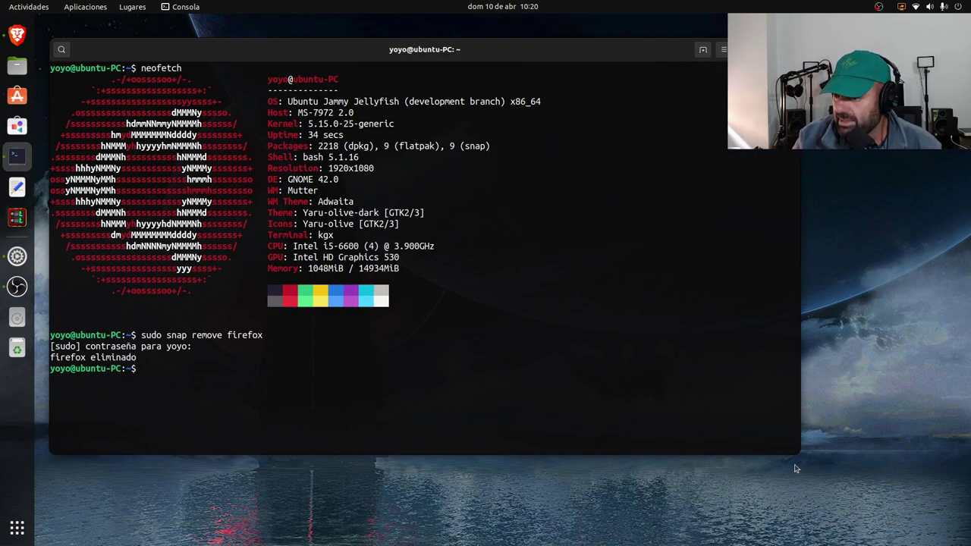
{"action": "left_click_drag", "start_coordinate": [793, 454], "coordinate": [625, 449]}
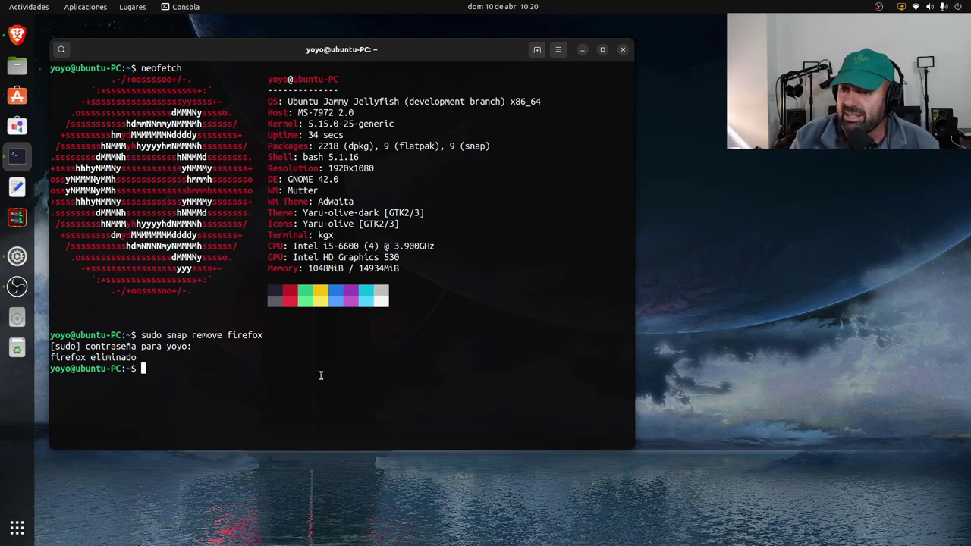
{"action": "left_click_drag", "start_coordinate": [268, 334], "coordinate": [156, 335]}
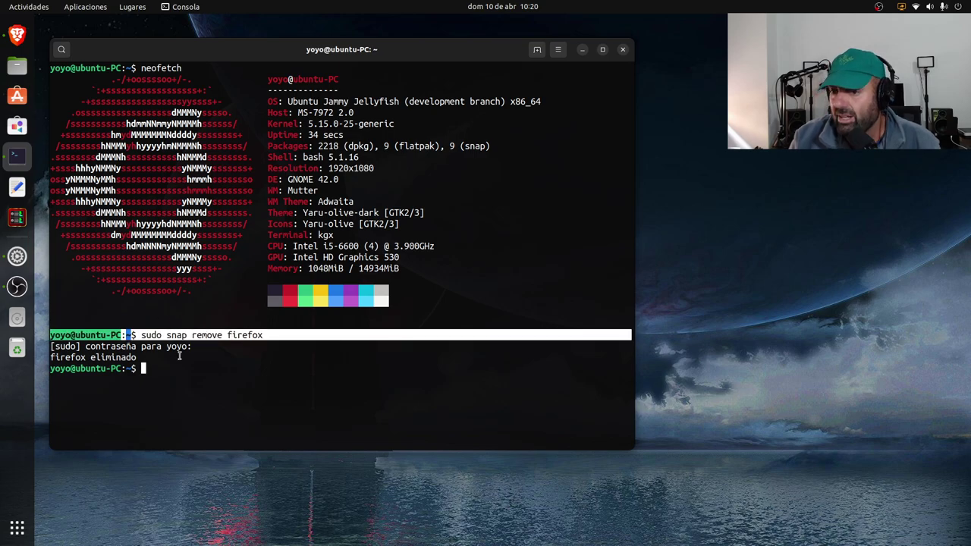
{"action": "left_click", "coordinate": [206, 378]}
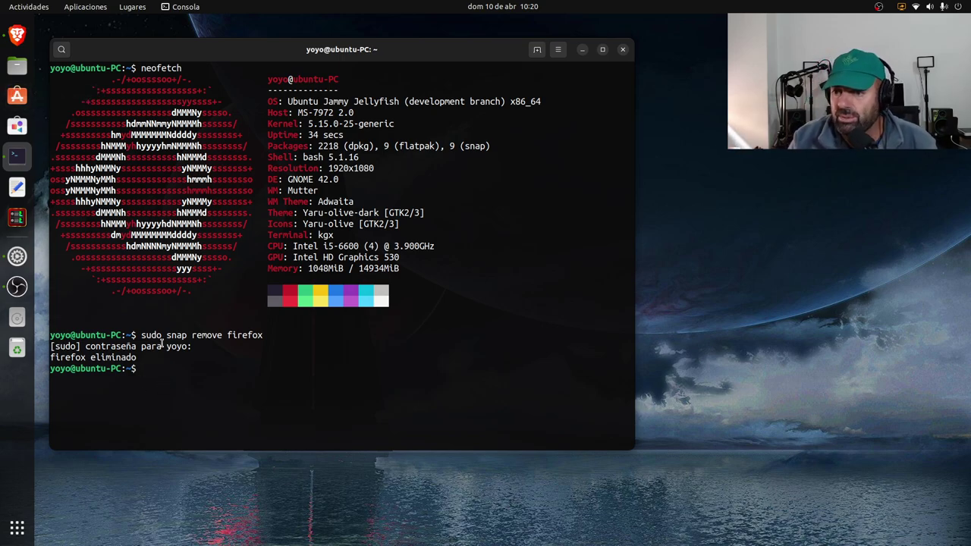
Zoom Consola to 140% and enlarge its window to highlight the "firefox eliminado" output line.
{"action": "left_click", "coordinate": [558, 52]}
{"action": "left_click", "coordinate": [588, 113]}
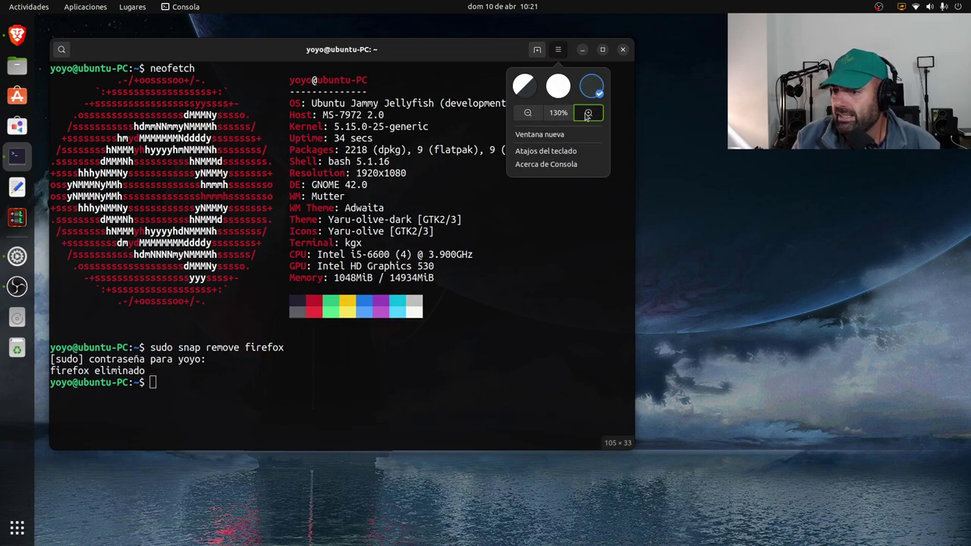
{"action": "left_click", "coordinate": [588, 113]}
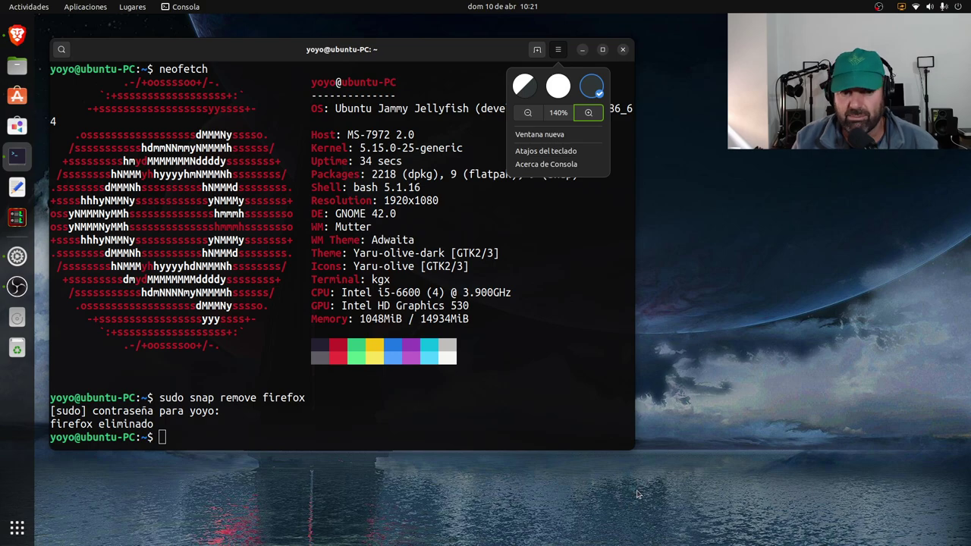
{"action": "left_click_drag", "start_coordinate": [634, 450], "coordinate": [665, 464]}
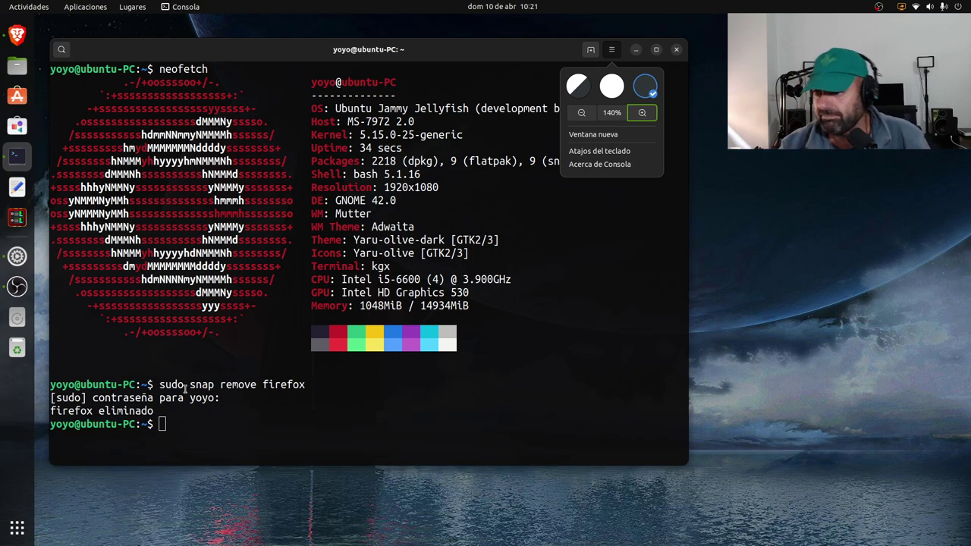
{"action": "left_click", "coordinate": [575, 336]}
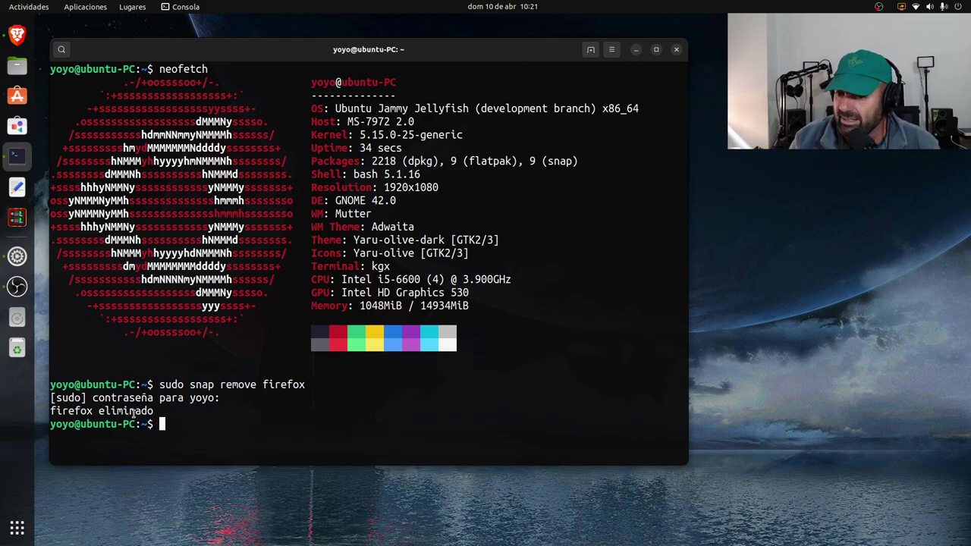
{"action": "left_click_drag", "start_coordinate": [170, 414], "coordinate": [47, 408]}
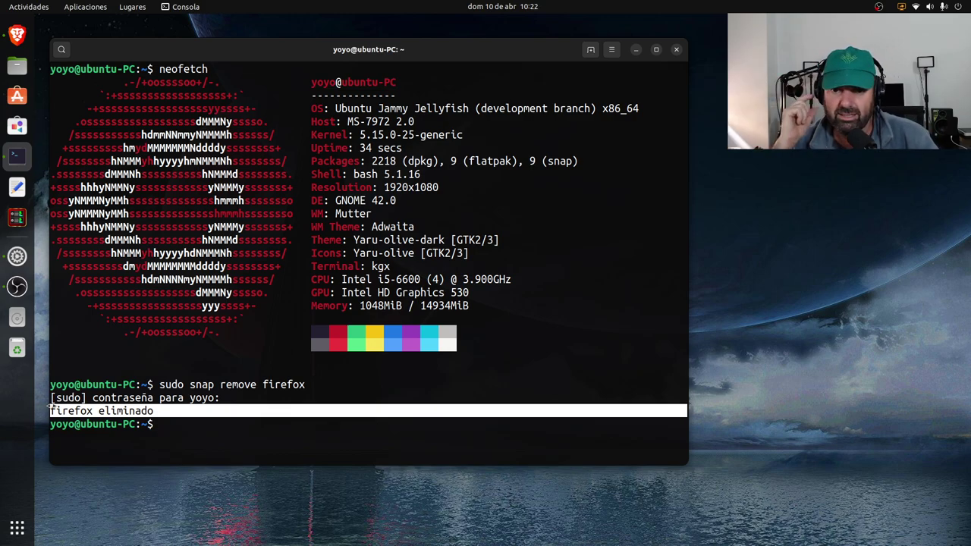
{"action": "left_click", "coordinate": [174, 426]}
Set the Consola zoom to 120% and minimise its window.
{"action": "left_click", "coordinate": [612, 49]}
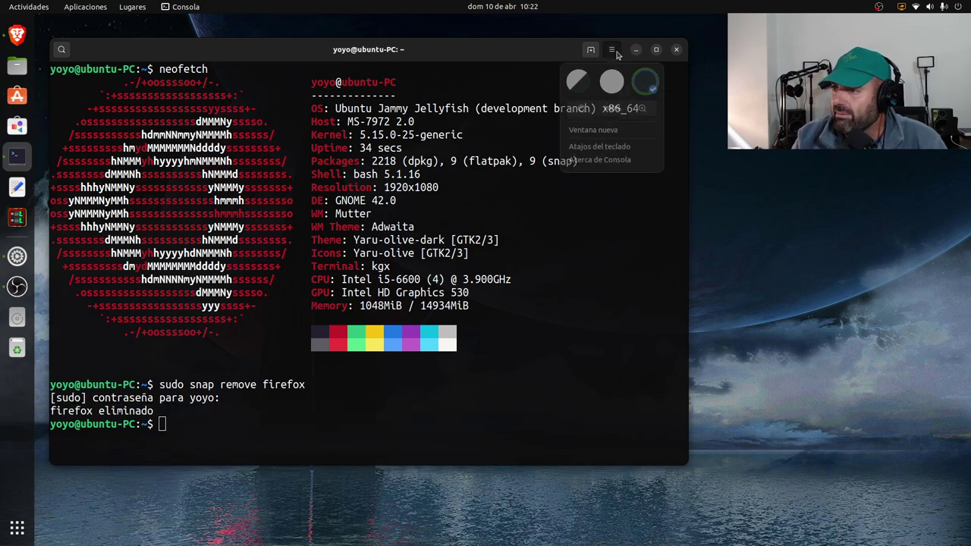
{"action": "left_click", "coordinate": [582, 112]}
{"action": "left_click", "coordinate": [581, 112]}
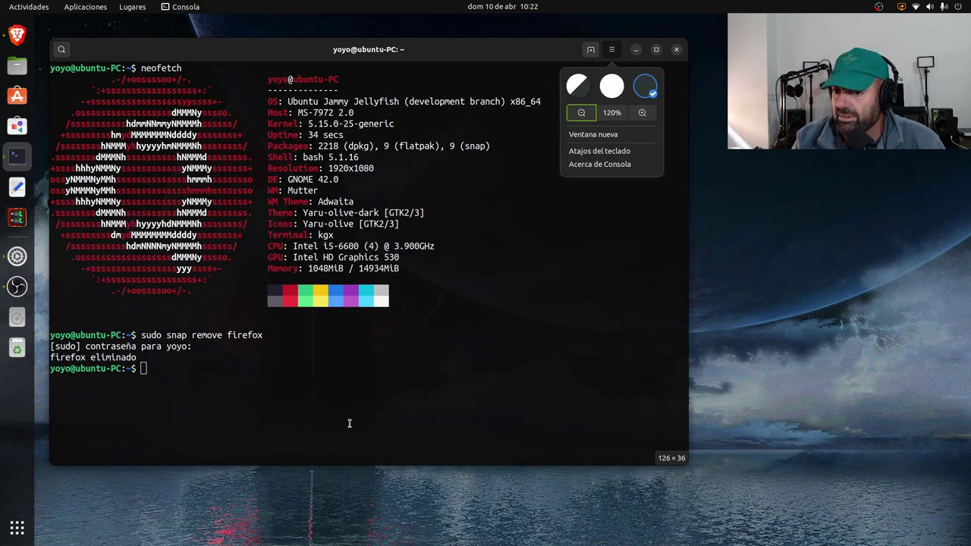
{"action": "left_click", "coordinate": [647, 49]}
{"action": "left_click", "coordinate": [636, 50]}
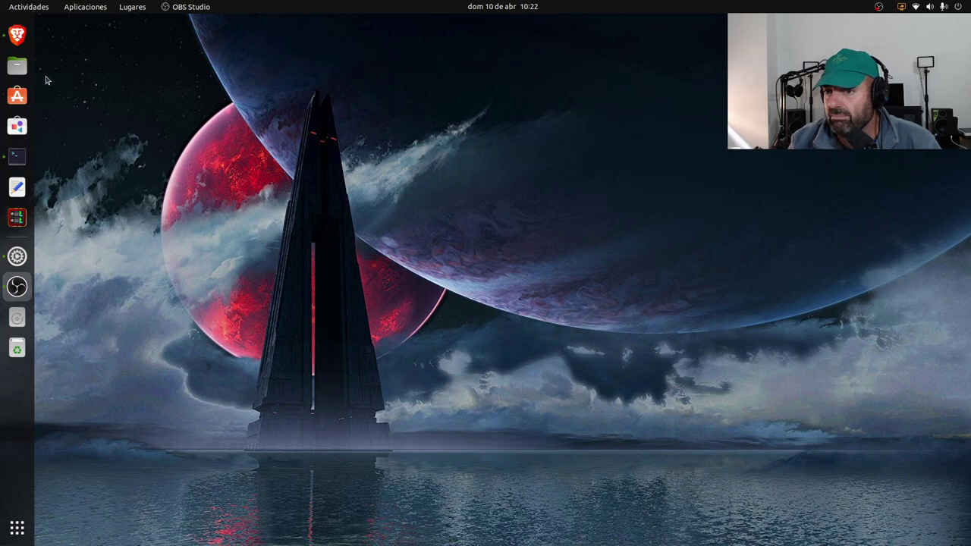
Switch to Brave and examine the published packages list on the Ubuntu Mozilla Security Team PPA page.
{"action": "left_click", "coordinate": [18, 37]}
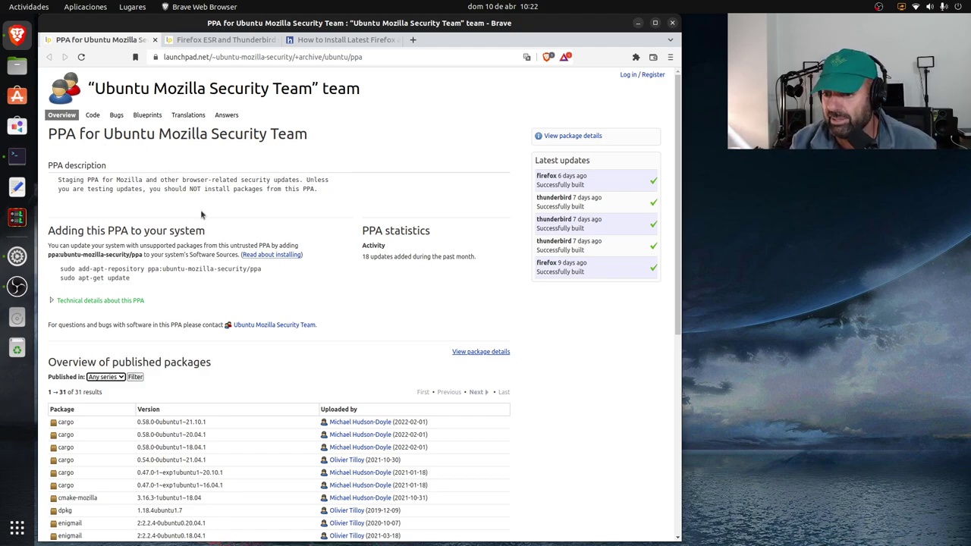
{"action": "scroll", "coordinate": [339, 248], "scroll_direction": "down", "scroll_amount": 1}
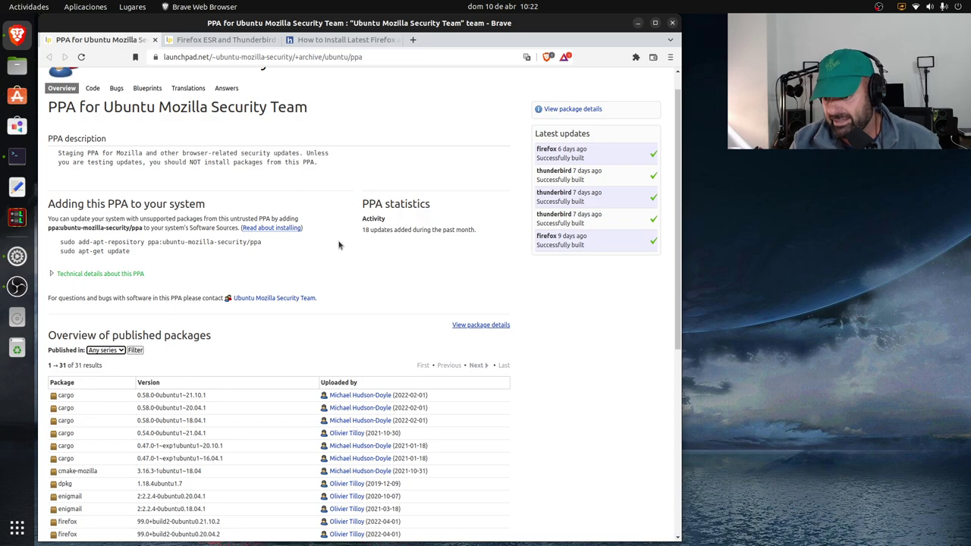
{"action": "scroll", "coordinate": [340, 245], "scroll_direction": "down", "scroll_amount": 5}
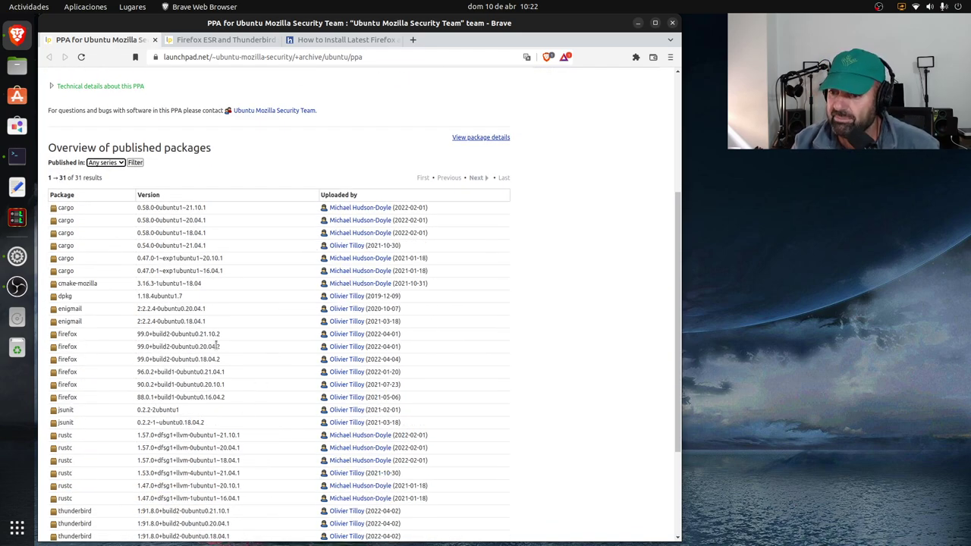
Check the series filter options on the Ubuntu Mozilla Security Team PPA page and close that page.
{"action": "scroll", "coordinate": [216, 346], "scroll_direction": "up", "scroll_amount": 3}
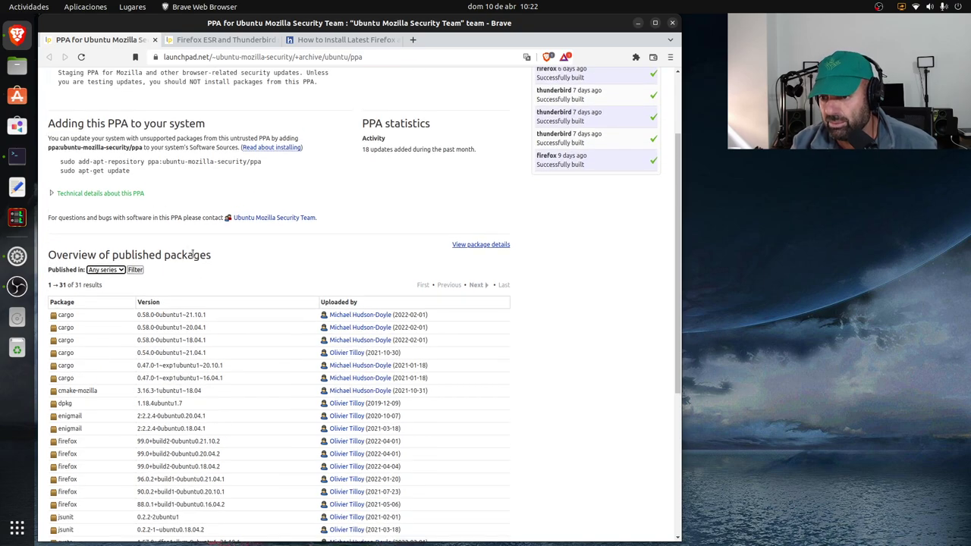
{"action": "left_click", "coordinate": [121, 270]}
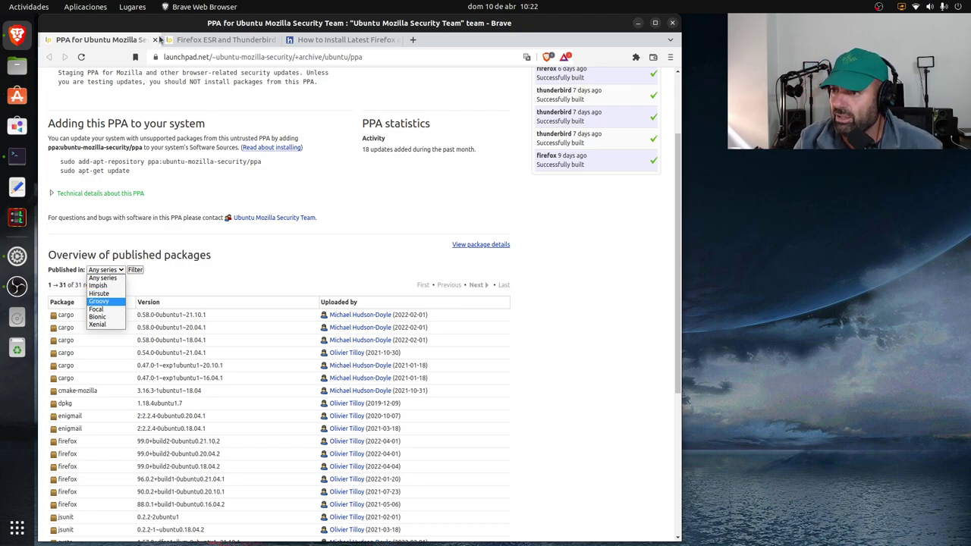
{"action": "key", "text": "Escape"}
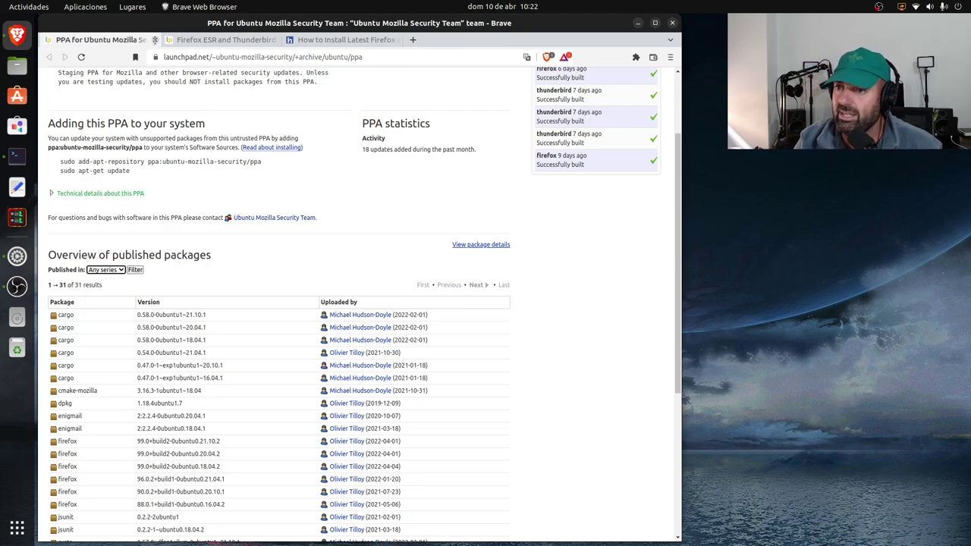
{"action": "left_click", "coordinate": [155, 39]}
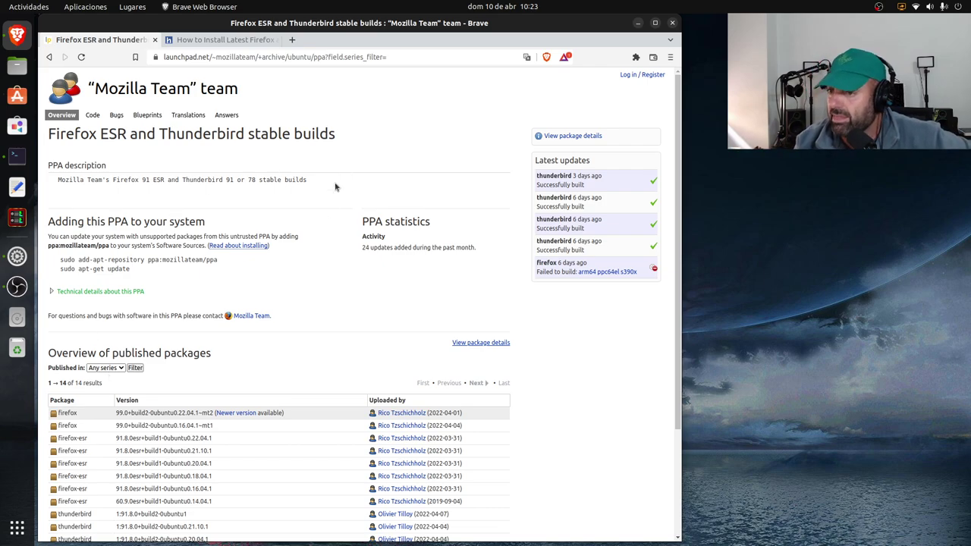
Highlight the "Firefox ESR and Thunderbird stable builds" heading and filter the Mozilla Team PPA's published packages to the Jammy series.
{"action": "left_click_drag", "start_coordinate": [343, 135], "coordinate": [44, 127]}
{"action": "scroll", "coordinate": [152, 292], "scroll_direction": "down", "scroll_amount": 1}
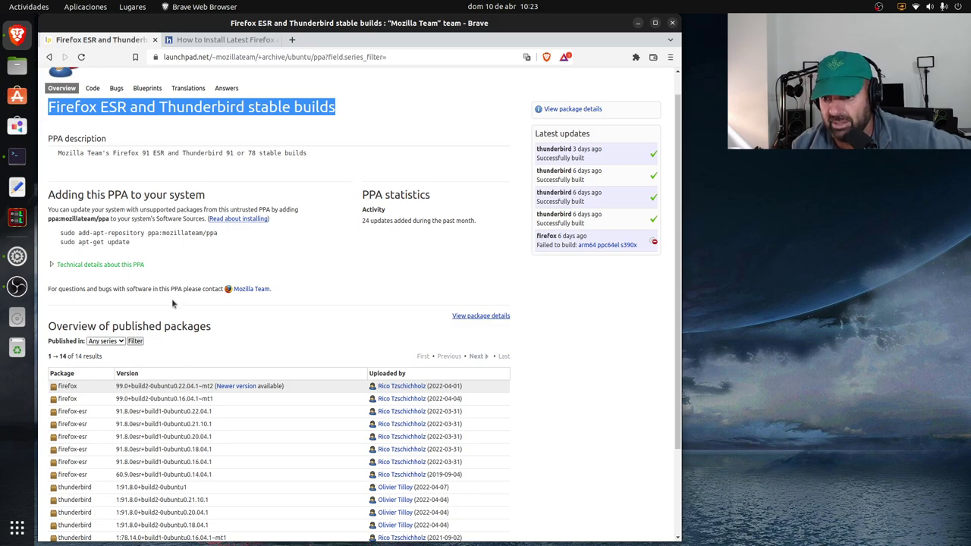
{"action": "left_click", "coordinate": [121, 342]}
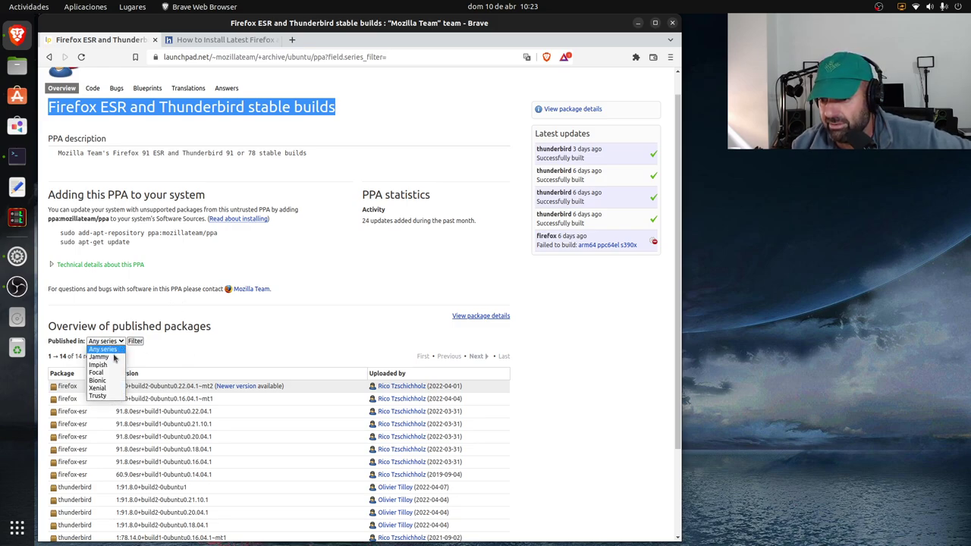
{"action": "left_click", "coordinate": [107, 355]}
{"action": "left_click", "coordinate": [134, 341]}
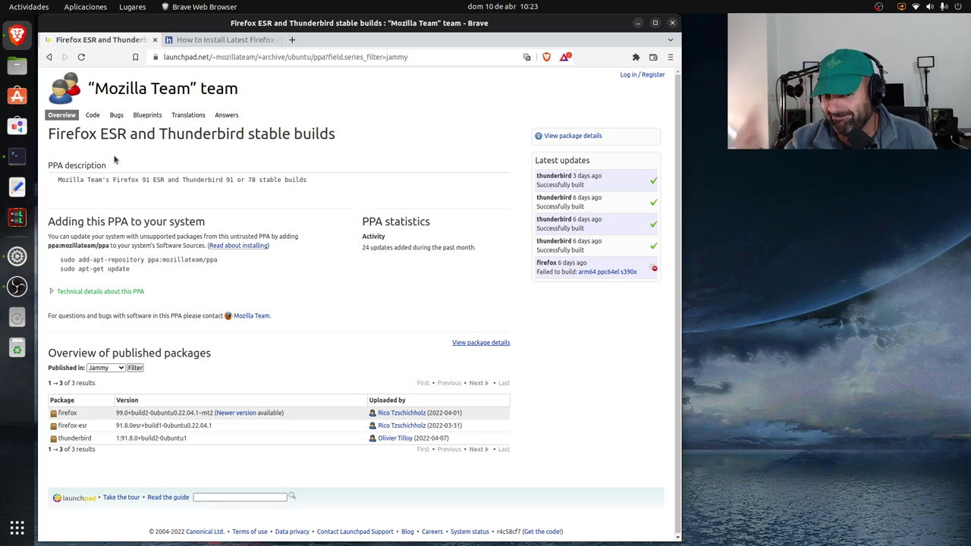
Open the UbuntuHandbook Firefox deb article and examine the deb options and the Mozilla Team PPA section, highlighting the paragraph about its maintainer.
{"action": "left_click", "coordinate": [220, 40]}
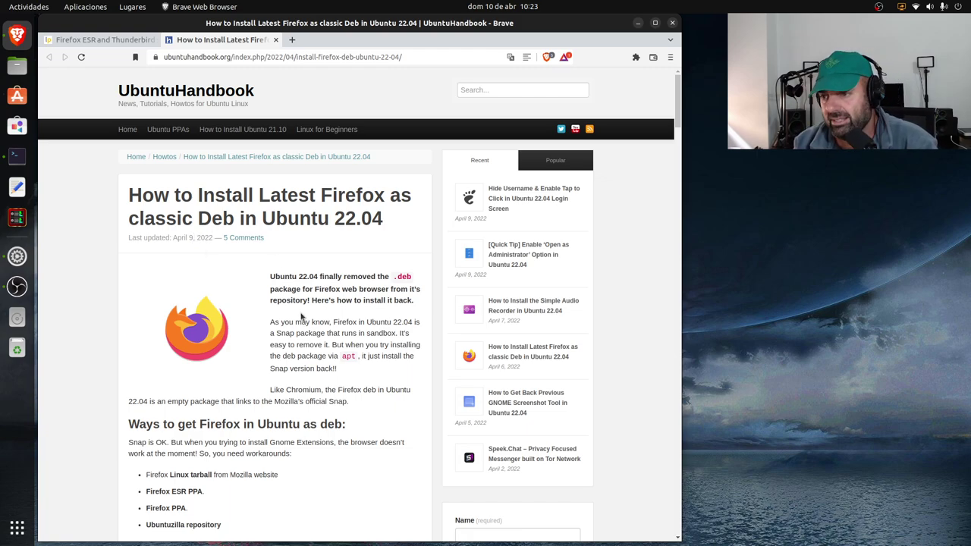
{"action": "scroll", "coordinate": [296, 266], "scroll_direction": "down", "scroll_amount": 5}
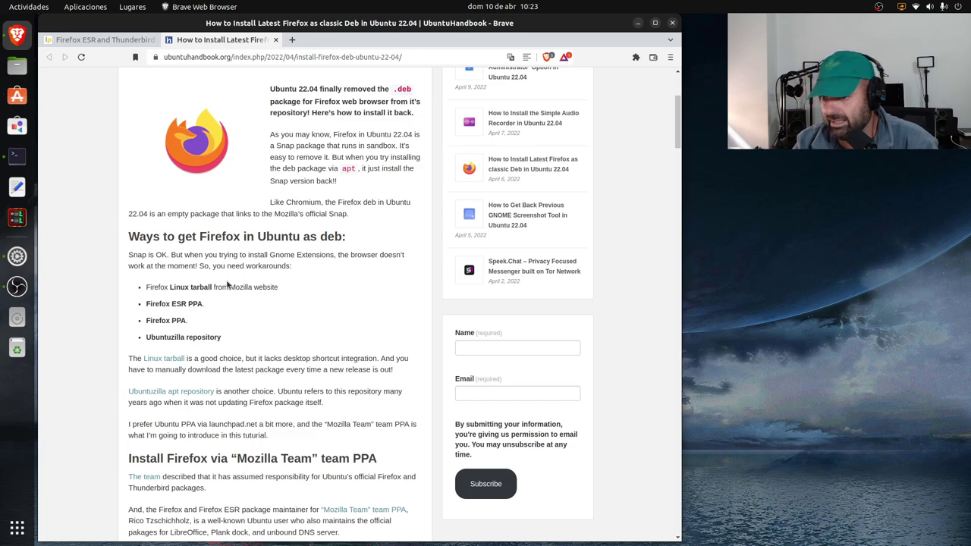
{"action": "scroll", "coordinate": [195, 290], "scroll_direction": "down", "scroll_amount": 2}
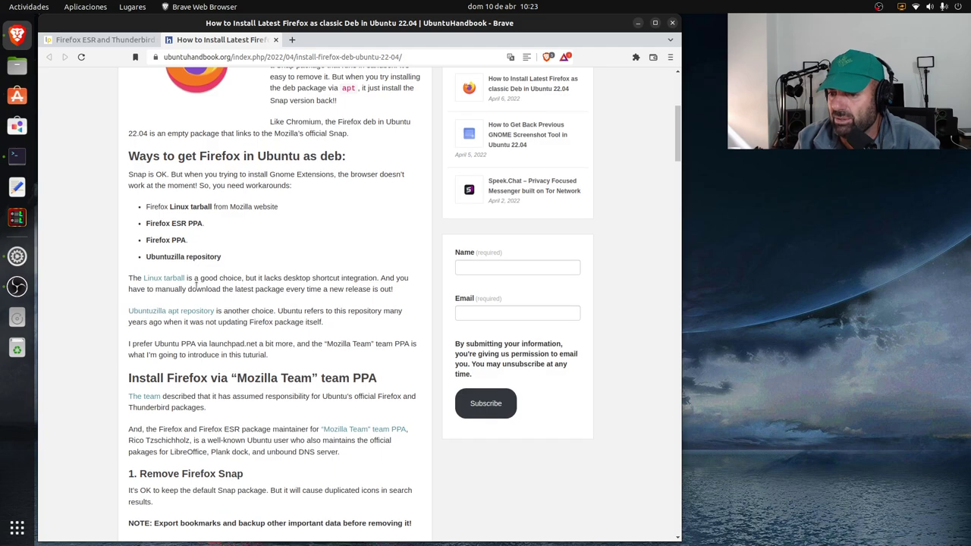
{"action": "scroll", "coordinate": [196, 285], "scroll_direction": "down", "scroll_amount": 1}
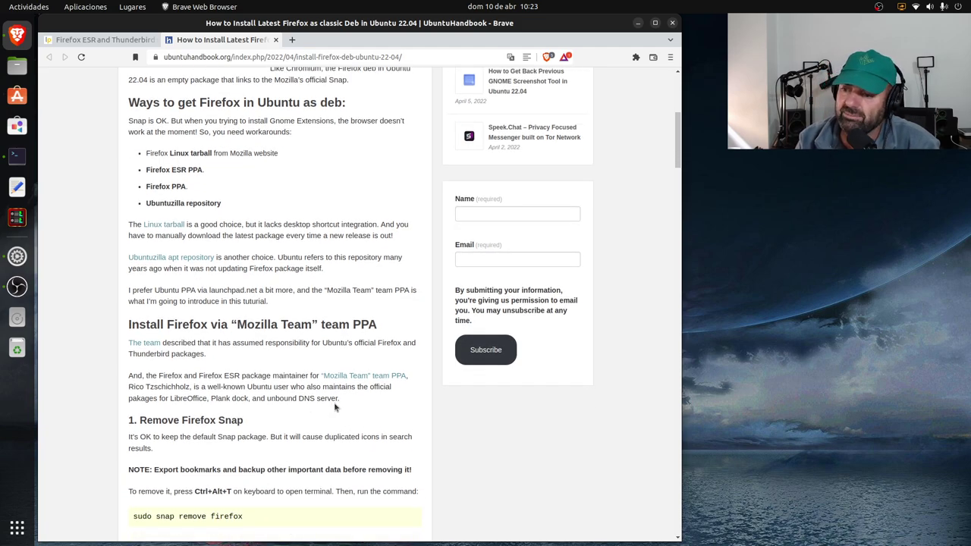
{"action": "left_click_drag", "start_coordinate": [338, 400], "coordinate": [123, 375]}
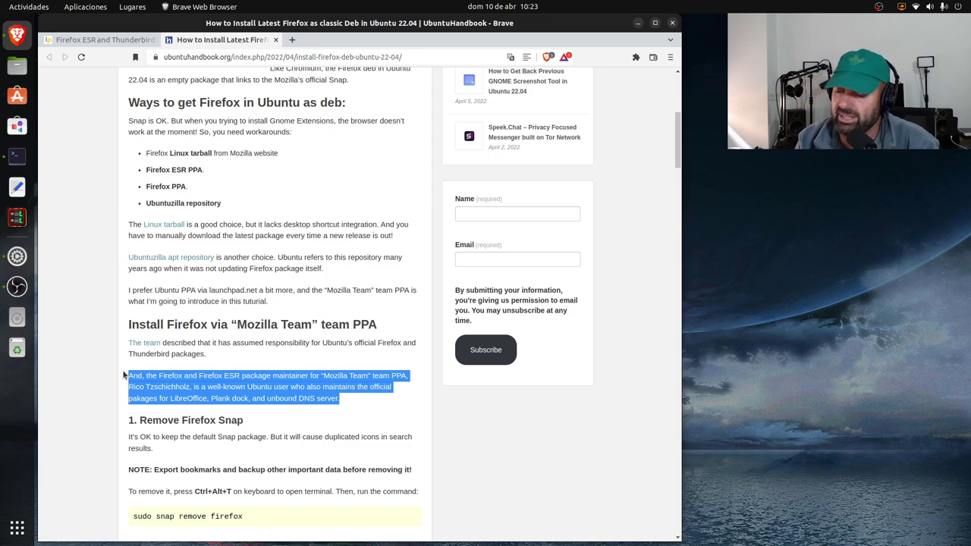
{"action": "left_click", "coordinate": [163, 396]}
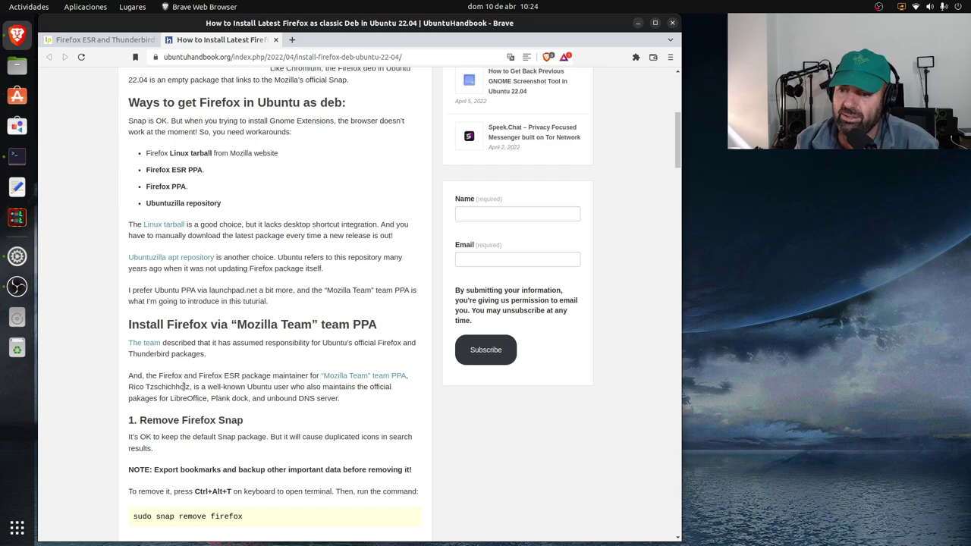
{"action": "left_click_drag", "start_coordinate": [189, 387], "coordinate": [140, 387]}
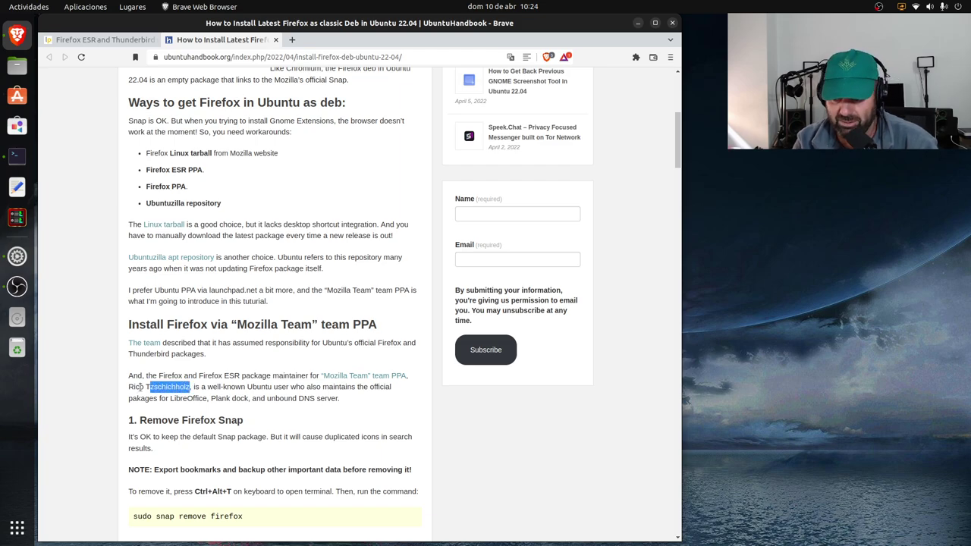
{"action": "left_click_drag", "start_coordinate": [140, 388], "coordinate": [139, 388]}
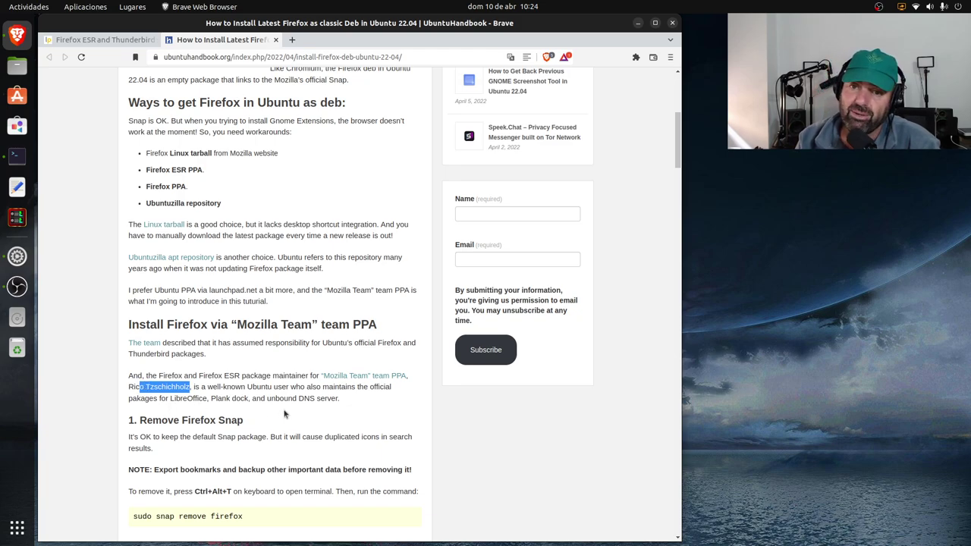
{"action": "left_click", "coordinate": [276, 431]}
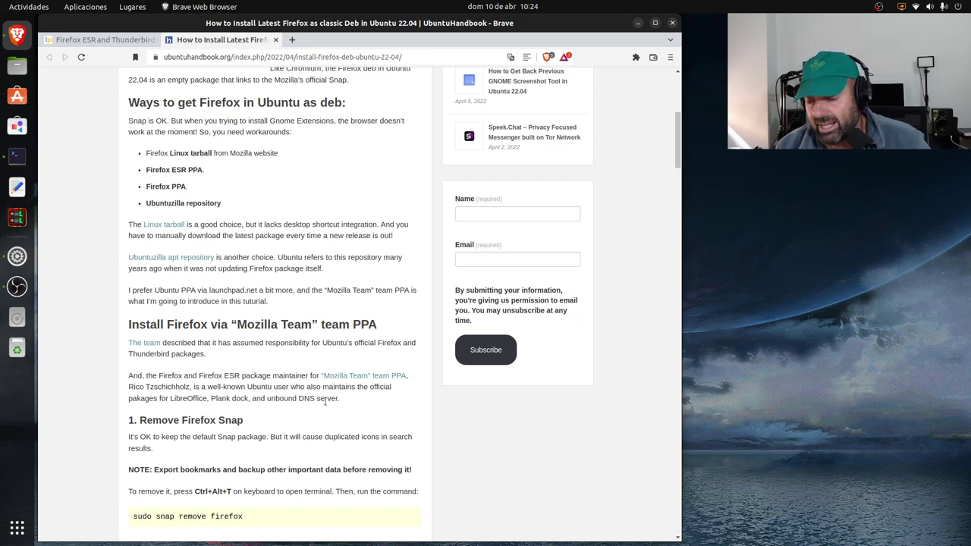
Review the article's Firefox snap removal section, highlighting "sudo snap remove firefox", and continue to the section on adding the Mozilla Team PPA.
{"action": "scroll", "coordinate": [312, 381], "scroll_direction": "down", "scroll_amount": 5}
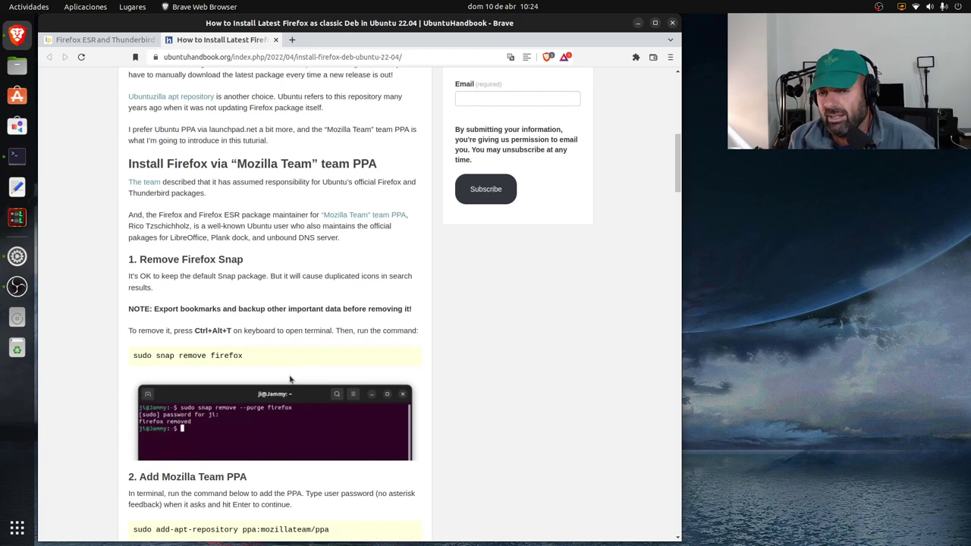
{"action": "left_click_drag", "start_coordinate": [245, 357], "coordinate": [132, 353]}
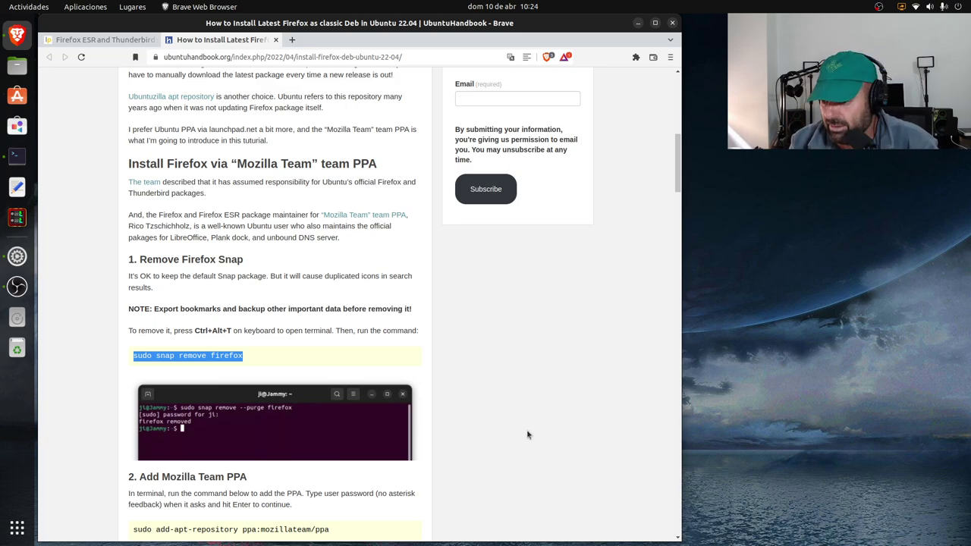
{"action": "left_click", "coordinate": [494, 429]}
{"action": "scroll", "coordinate": [485, 410], "scroll_direction": "down", "scroll_amount": 2}
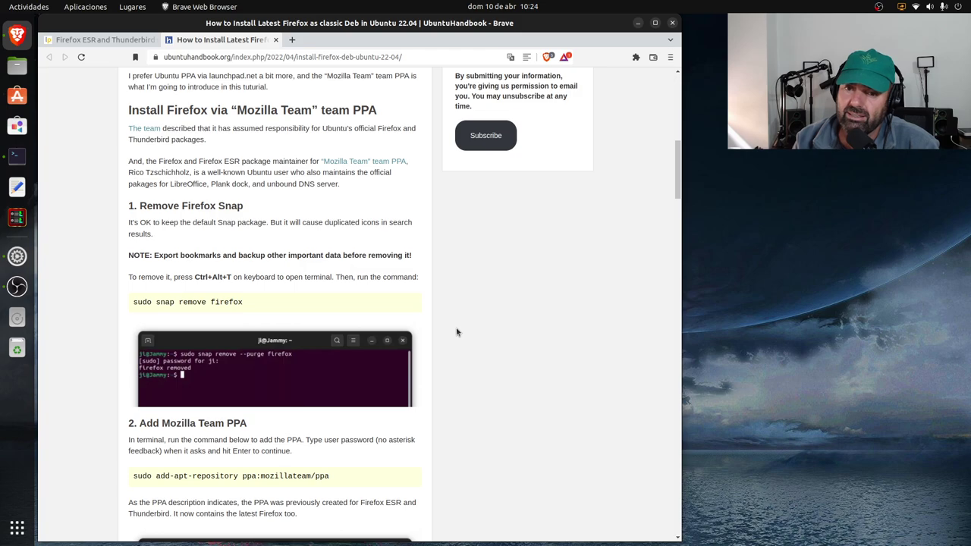
{"action": "scroll", "coordinate": [457, 332], "scroll_direction": "down", "scroll_amount": 5}
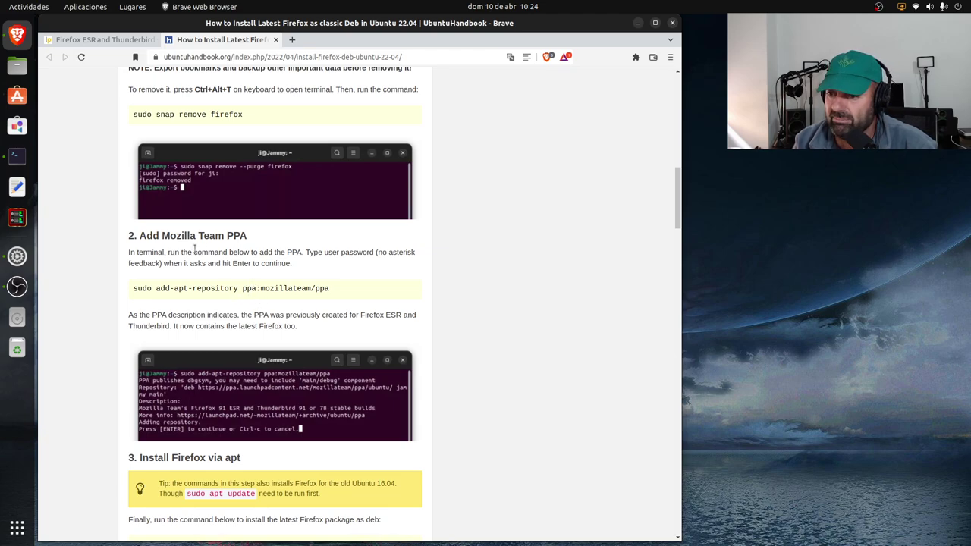
Glance at the Mozilla Team PPA page and copy the "sudo add-apt-repository ppa:mozillateam/ppa" command from the UbuntuHandbook article.
{"action": "left_click", "coordinate": [119, 44]}
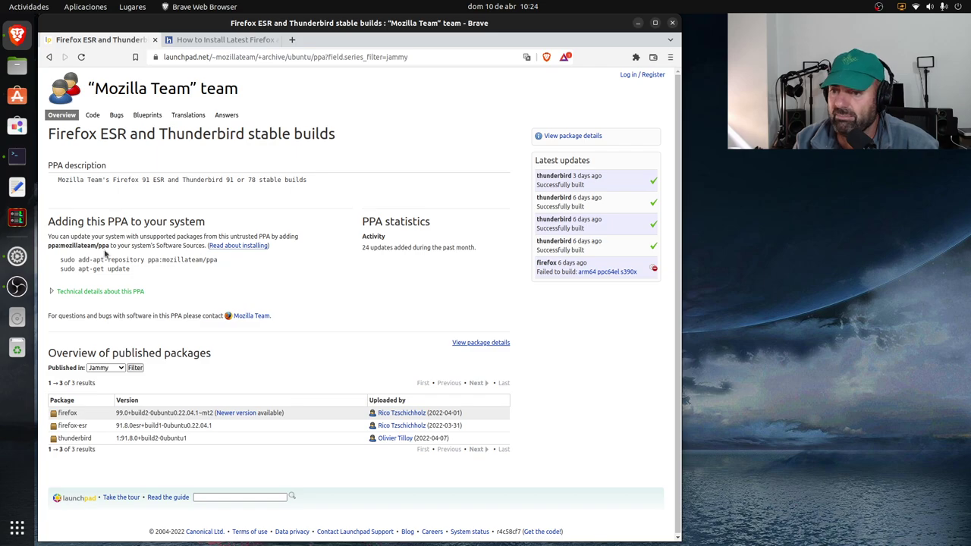
{"action": "left_click", "coordinate": [216, 42]}
{"action": "left_click_drag", "start_coordinate": [331, 289], "coordinate": [151, 287]}
{"action": "right_click", "coordinate": [182, 289]}
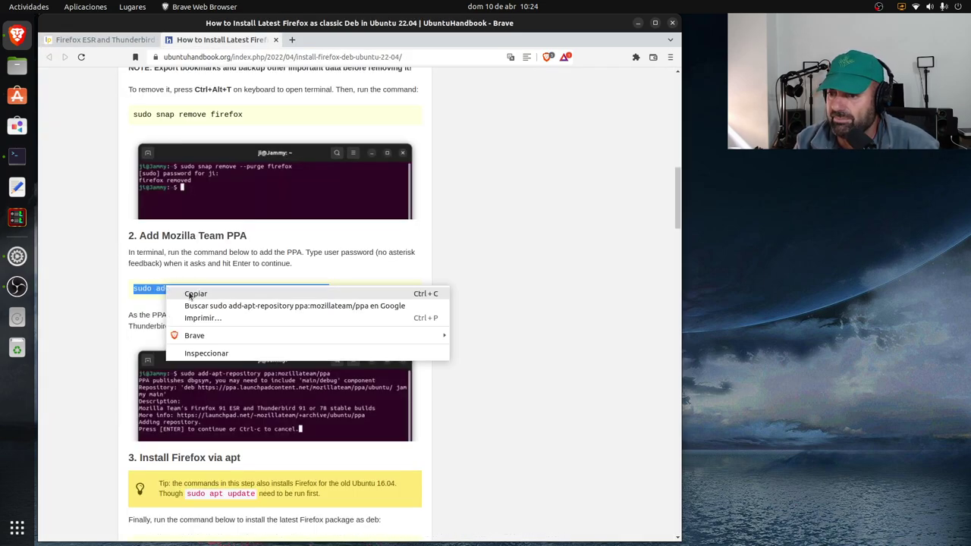
{"action": "left_click", "coordinate": [229, 293]}
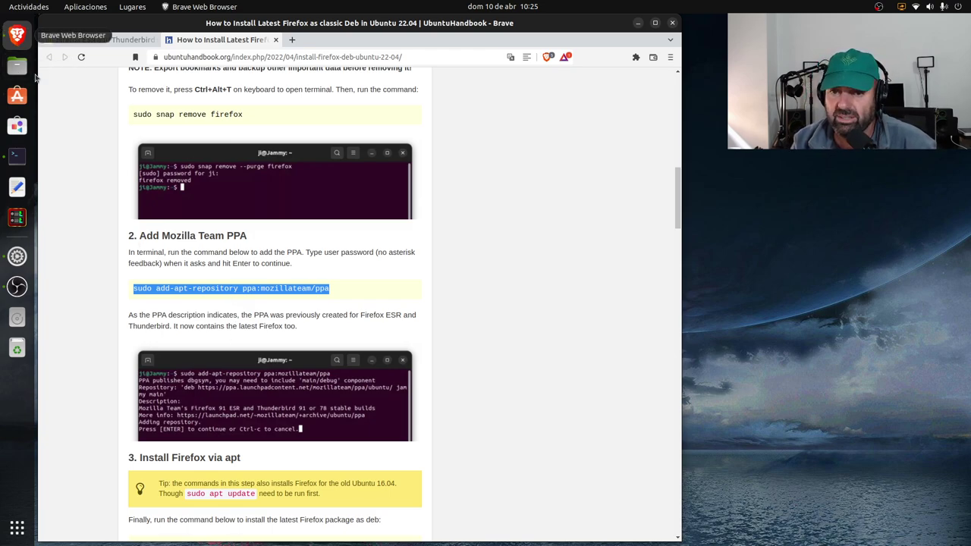
Switch to Consola and add the Mozilla Team PPA by running "sudo add-apt-repository ppa:mozillateam/ppa -y".
{"action": "left_click", "coordinate": [16, 156]}
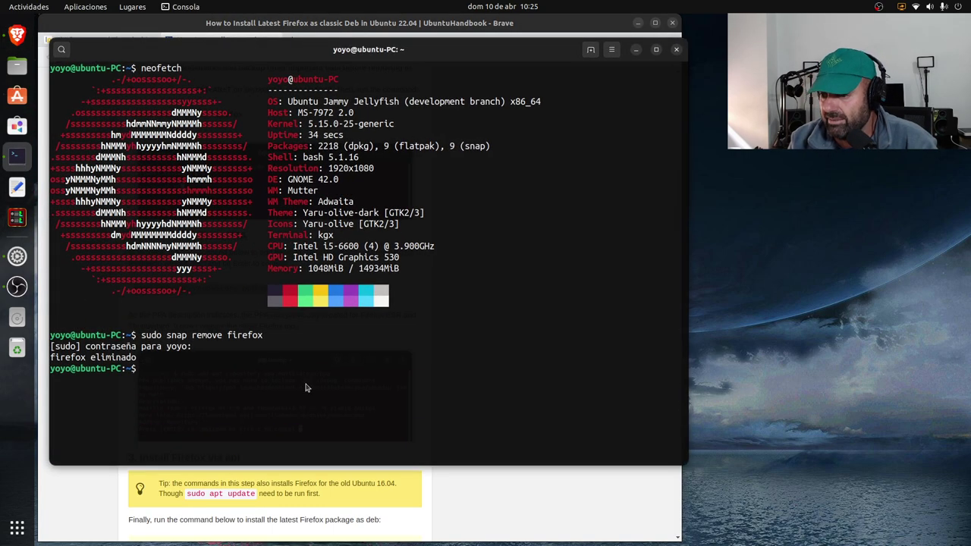
{"action": "right_click", "coordinate": [306, 388]}
{"action": "key", "text": "Escape"}
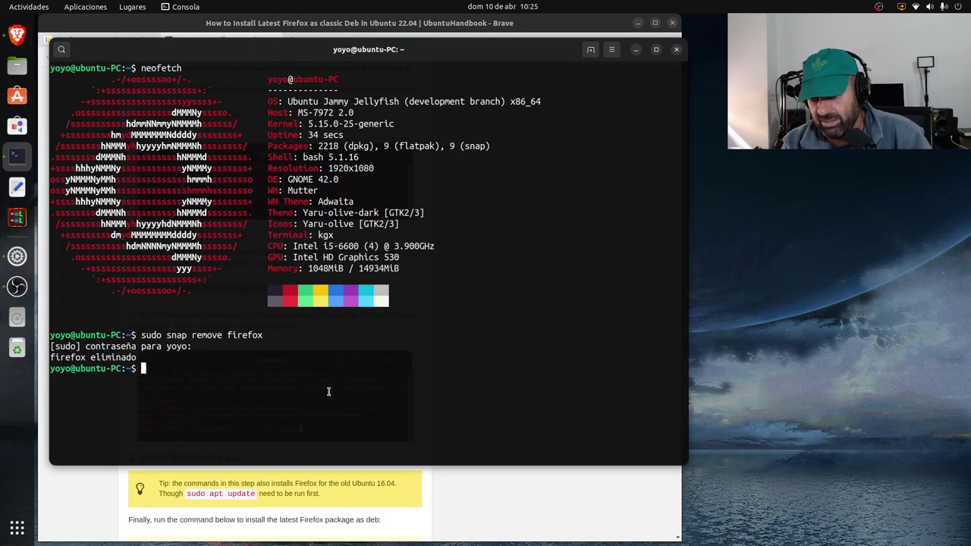
{"action": "key", "text": "ctrl+shift+v"}
{"action": "type", "text": "-"}
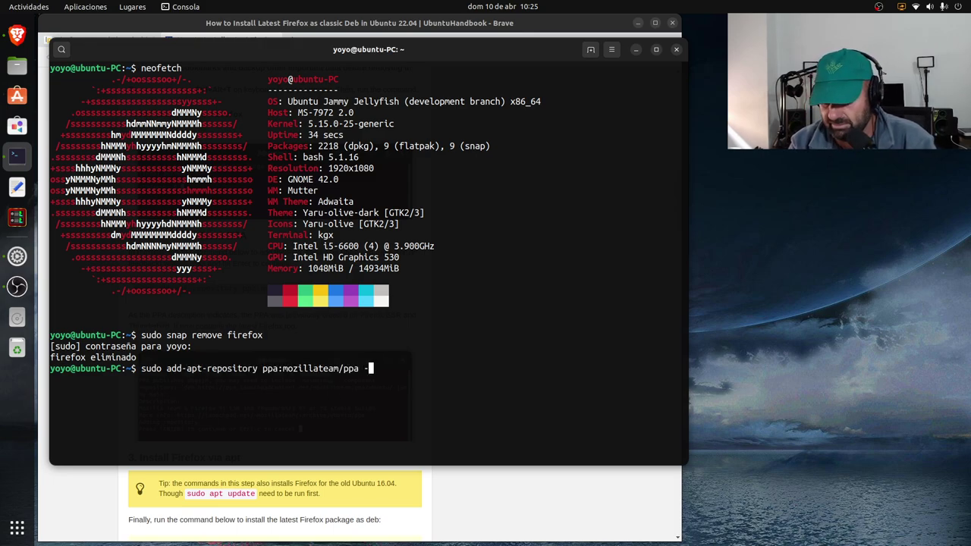
{"action": "type", "text": "y"}
{"action": "key", "text": "Return"}
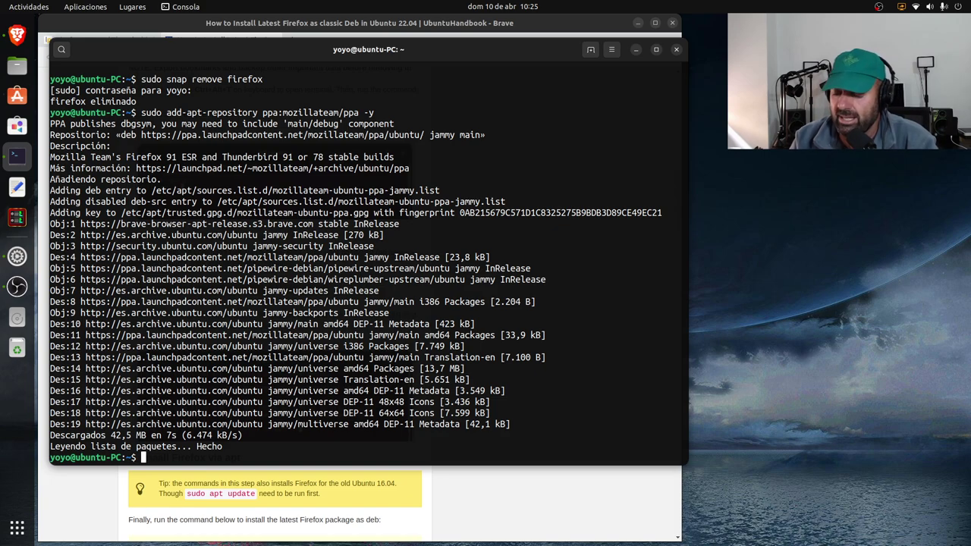
Refresh the package lists by running "sudo apt update".
{"action": "type", "text": "sud"}
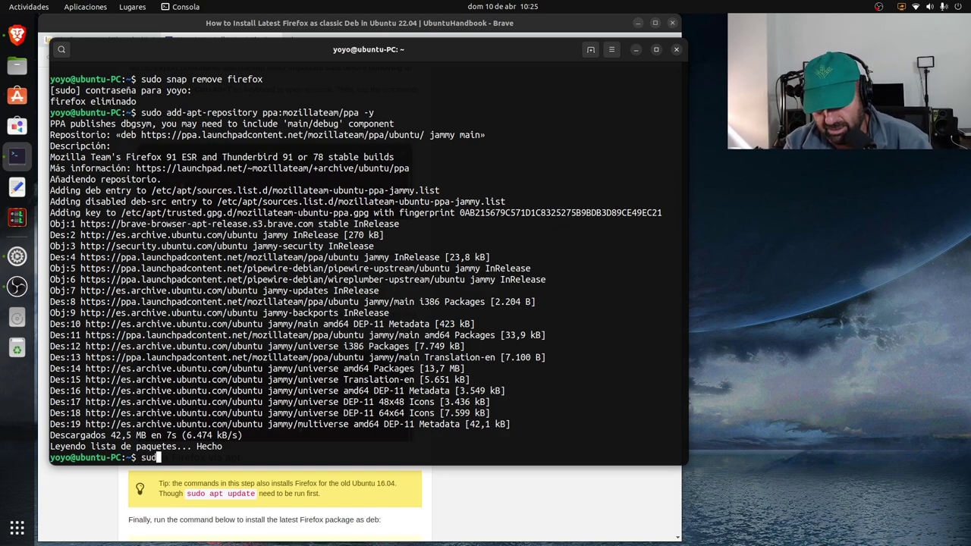
{"action": "type", "text": "o "}
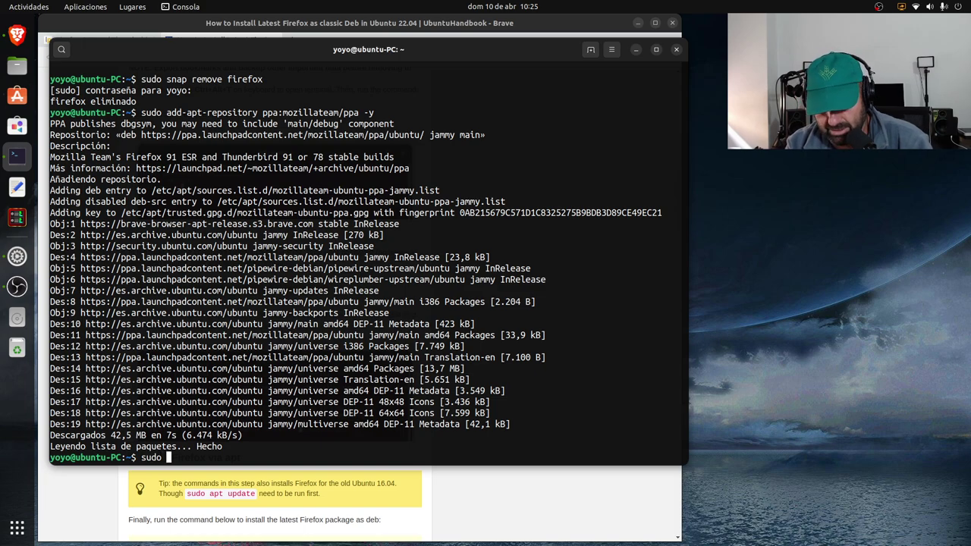
{"action": "type", "text": "apt update"}
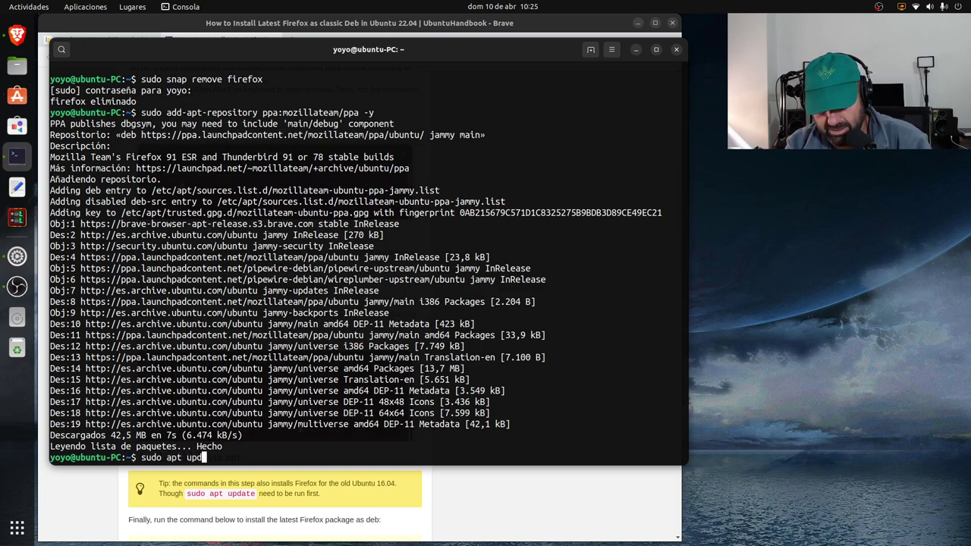
{"action": "key", "text": "Return"}
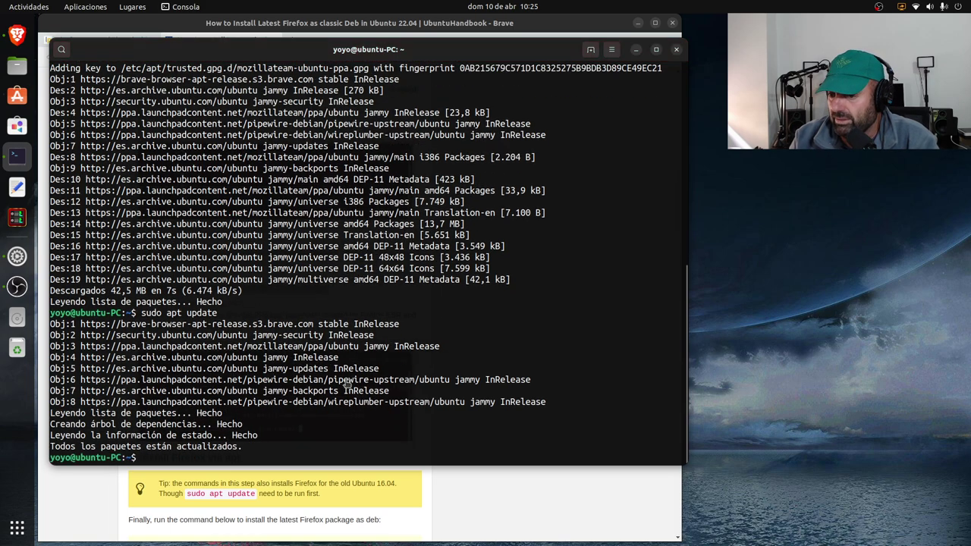
Minimise Consola and copy the article's "sudo apt install -t 'o=LP-PPA-mozillateam' firefox" command.
{"action": "left_click", "coordinate": [635, 50]}
{"action": "scroll", "coordinate": [140, 359], "scroll_direction": "down", "scroll_amount": 1}
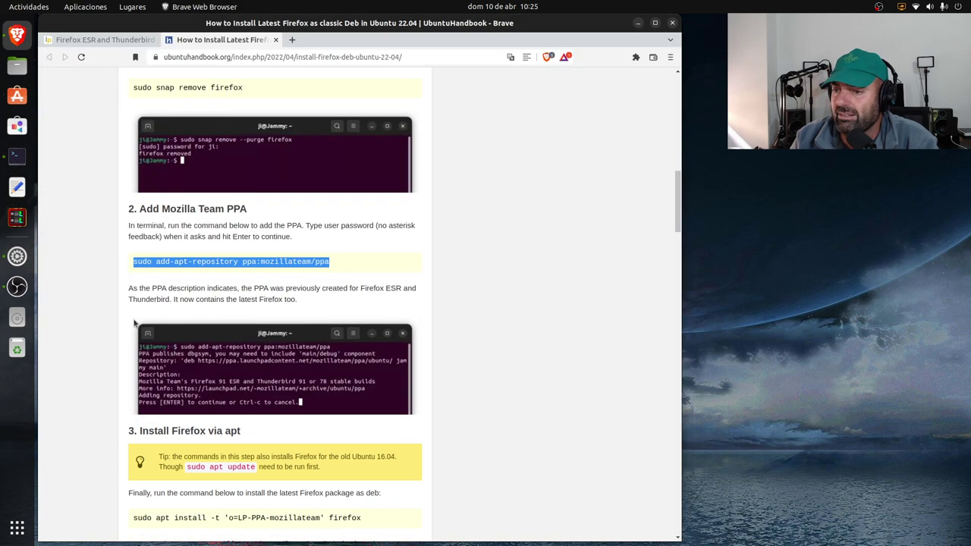
{"action": "scroll", "coordinate": [131, 298], "scroll_direction": "down", "scroll_amount": 2}
{"action": "scroll", "coordinate": [131, 297], "scroll_direction": "down", "scroll_amount": 2}
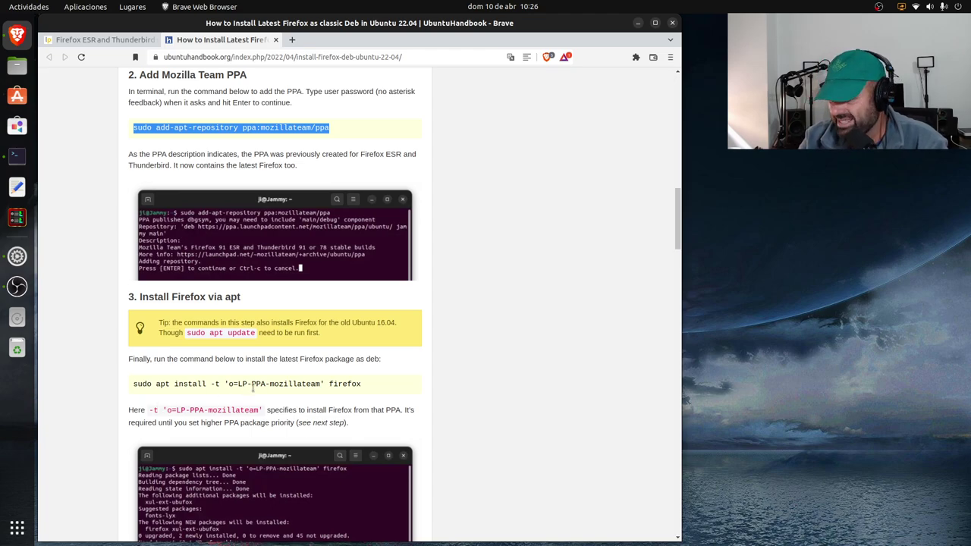
{"action": "left_click_drag", "start_coordinate": [362, 385], "coordinate": [105, 403]}
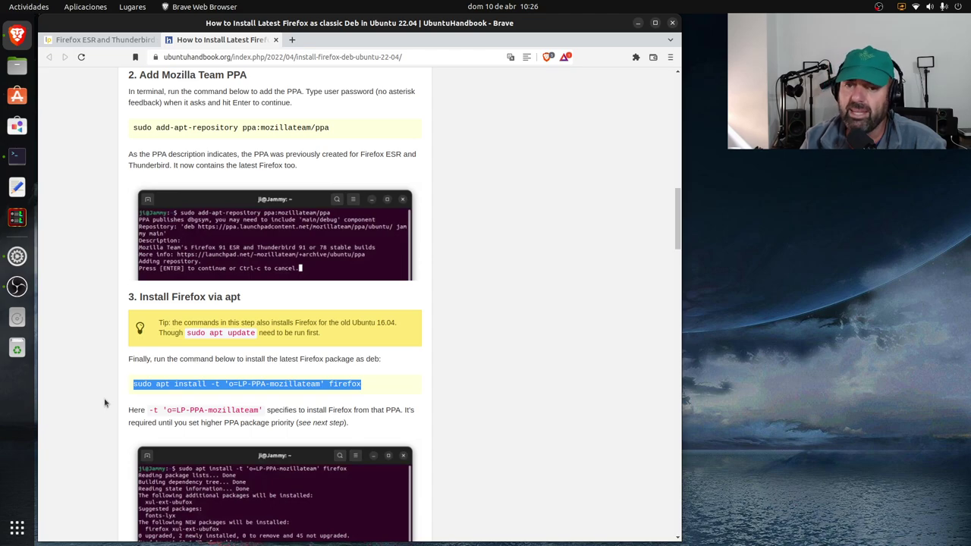
{"action": "right_click", "coordinate": [225, 381]}
{"action": "left_click", "coordinate": [258, 388]}
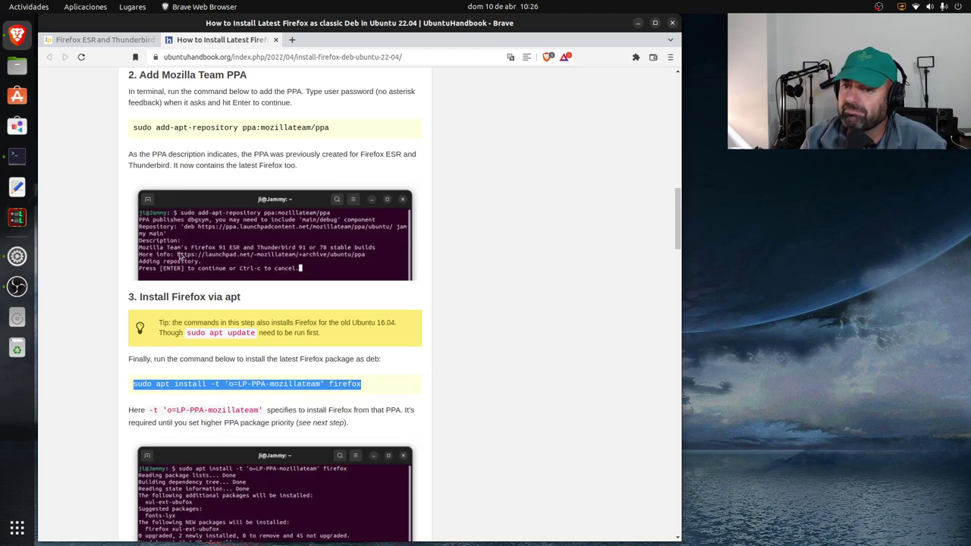
Minimise the browser, switch to Consola, run "sudo apt install -t 'o=LP-PPA-mozillateam' firefox" and confirm the installation with "s".
{"action": "left_click", "coordinate": [639, 23]}
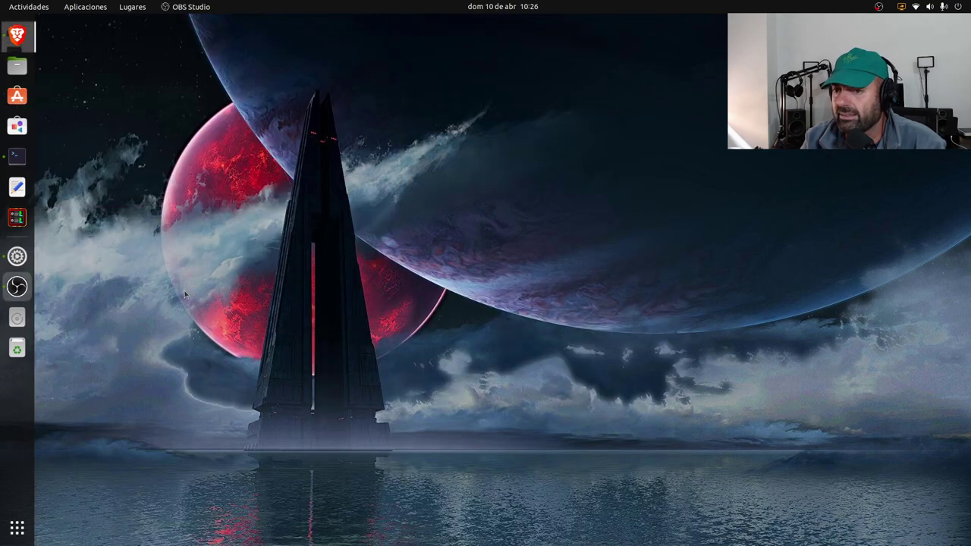
{"action": "left_click", "coordinate": [17, 156]}
{"action": "right_click", "coordinate": [539, 310]}
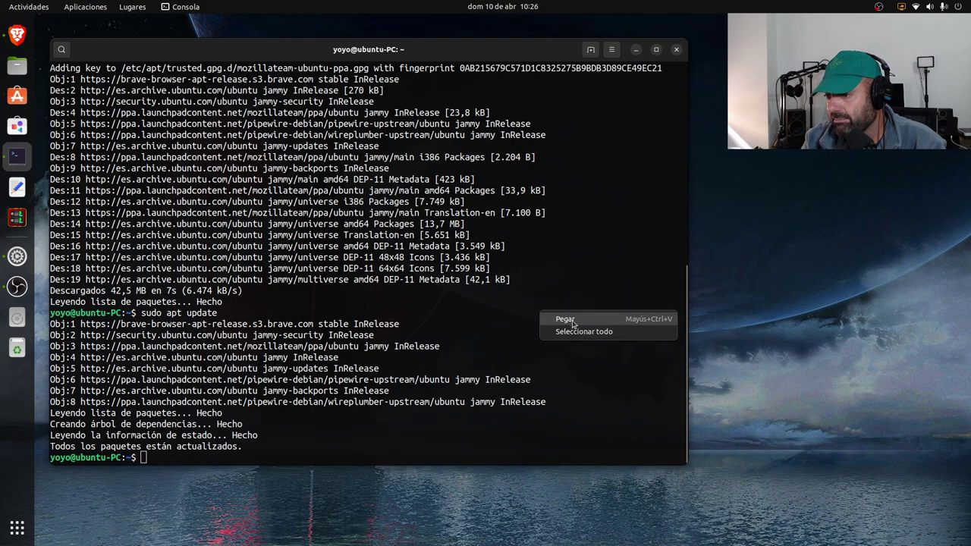
{"action": "left_click", "coordinate": [561, 316]}
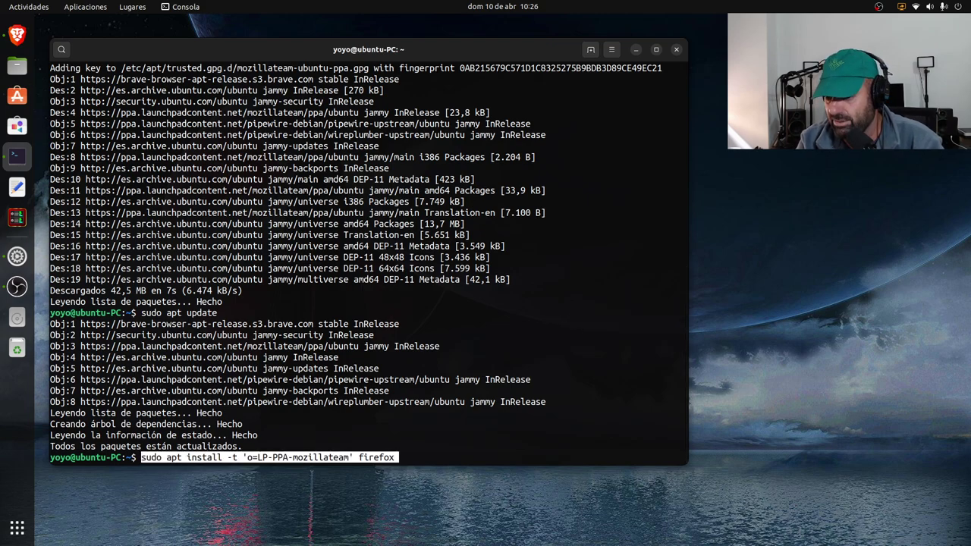
{"action": "key", "text": "End"}
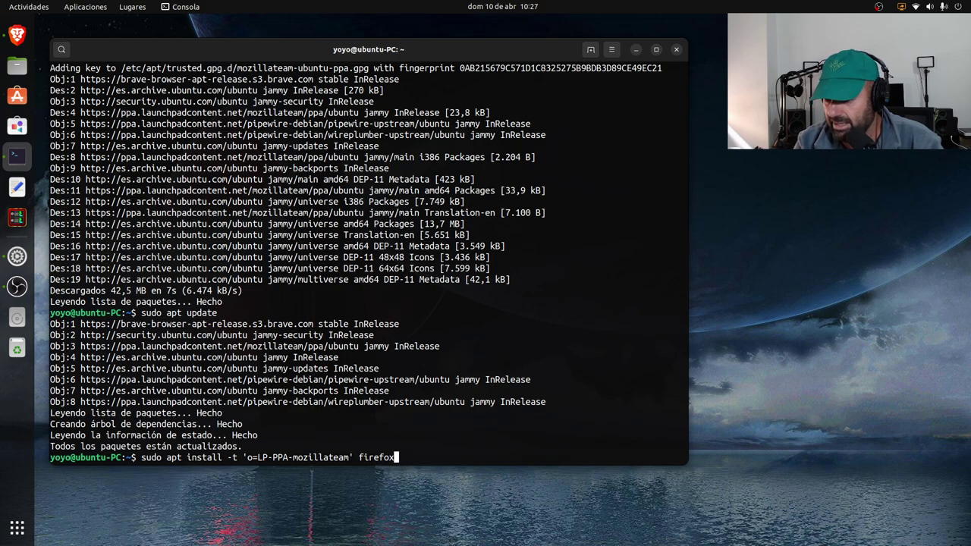
{"action": "key", "text": "Return"}
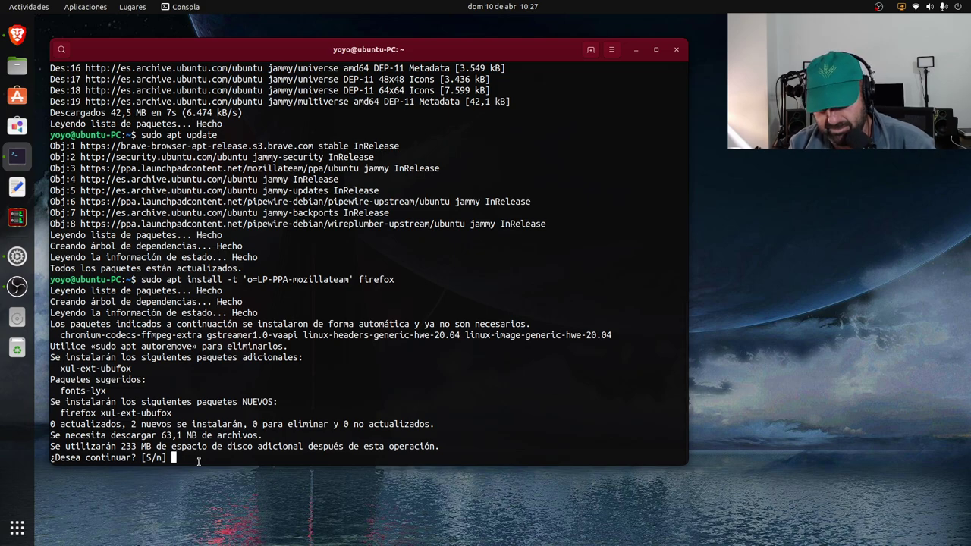
{"action": "type", "text": "s"}
{"action": "key", "text": "Return"}
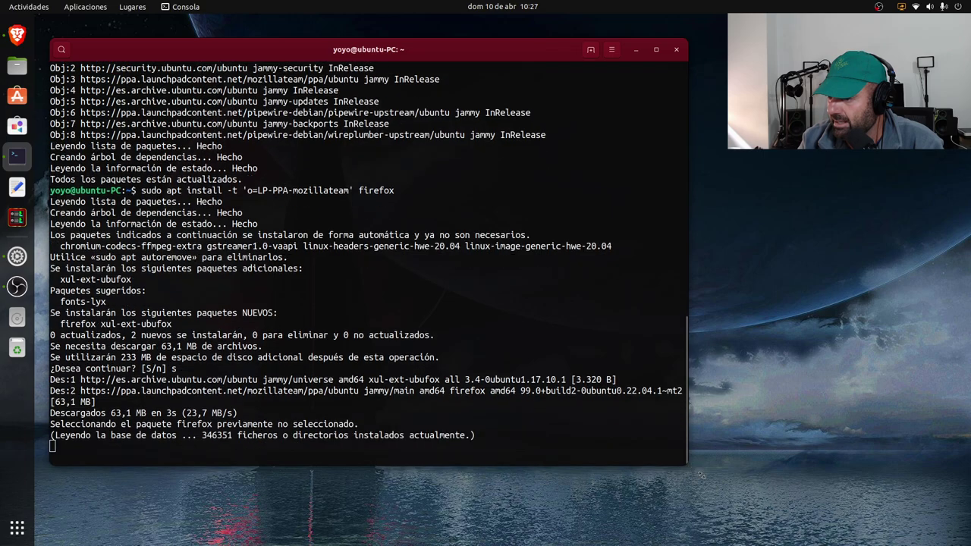
Enlarge the Consola window, examine the output lines on unpacking the Firefox deb package, and minimise the window.
{"action": "left_click_drag", "start_coordinate": [687, 464], "coordinate": [765, 494]}
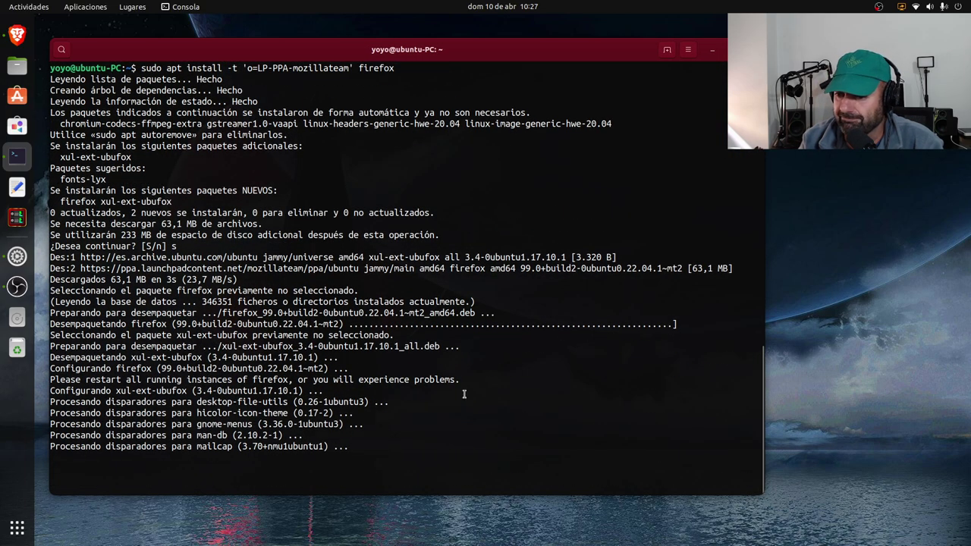
{"action": "scroll", "coordinate": [442, 389], "scroll_direction": "up", "scroll_amount": 4}
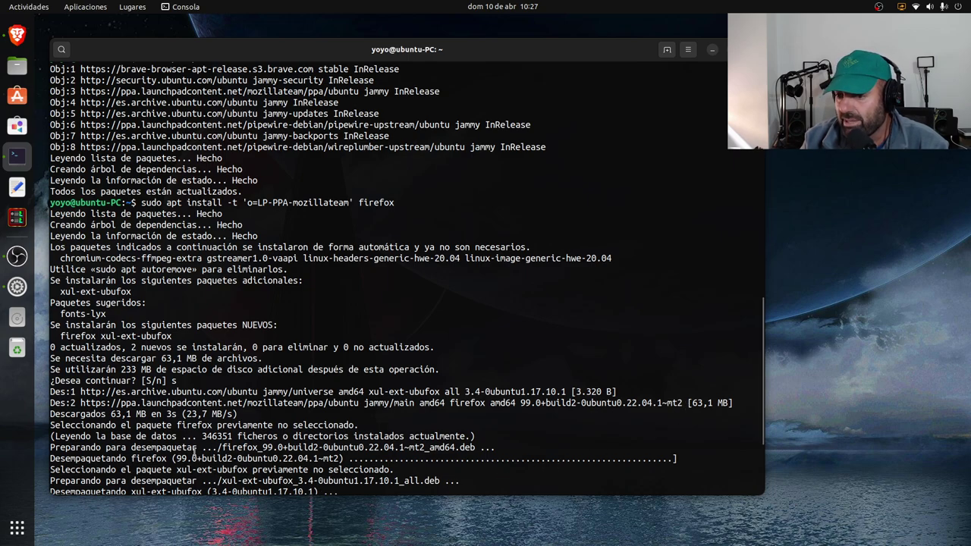
{"action": "left_click_drag", "start_coordinate": [499, 460], "coordinate": [27, 449]}
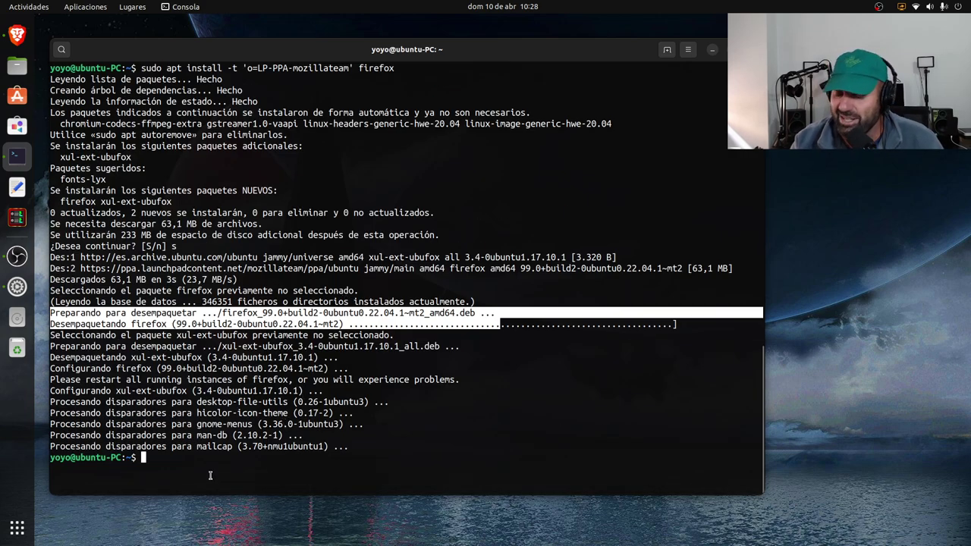
{"action": "left_click", "coordinate": [211, 476]}
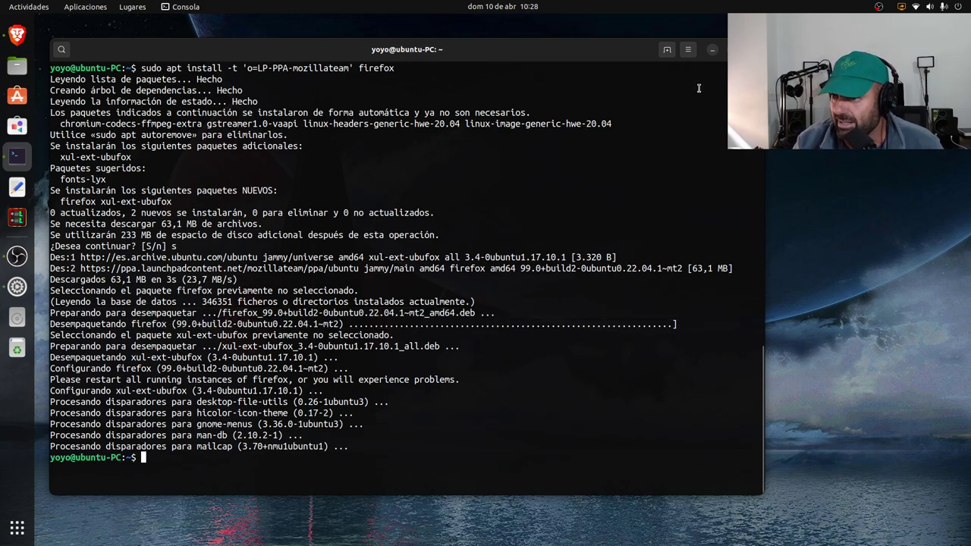
{"action": "left_click", "coordinate": [712, 49]}
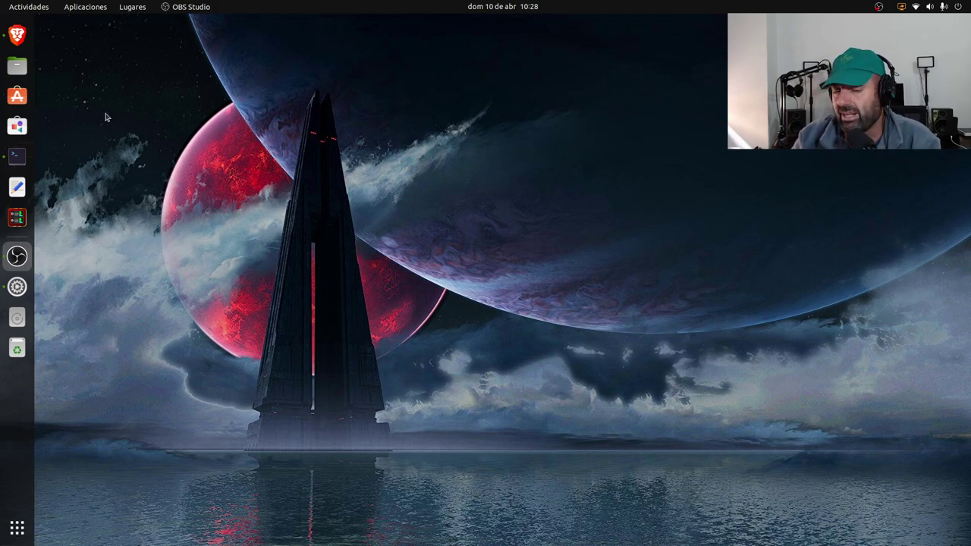
Return to the UbuntuHandbook article in Brave and examine the alternative "sudo apt install firefox-esr" command.
{"action": "left_click", "coordinate": [17, 35]}
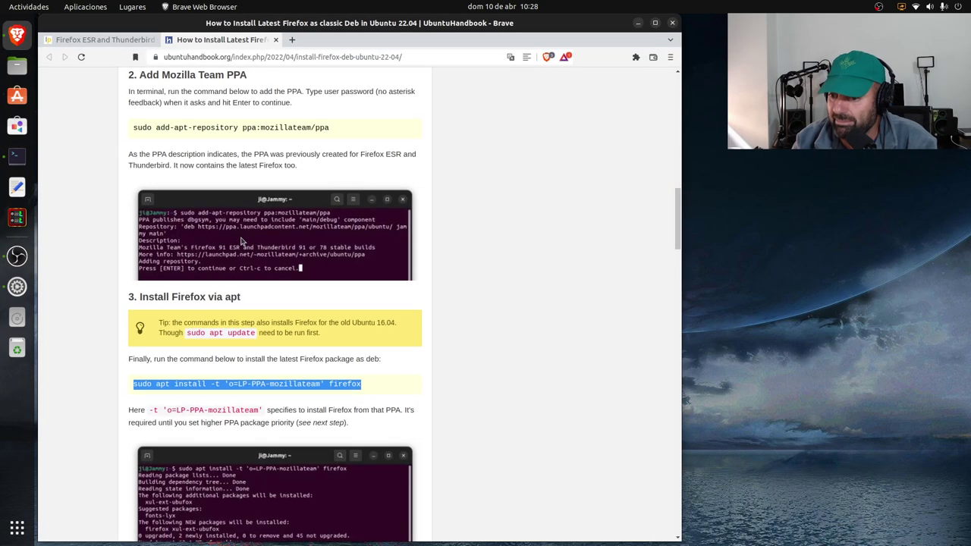
{"action": "scroll", "coordinate": [213, 273], "scroll_direction": "down", "scroll_amount": 4}
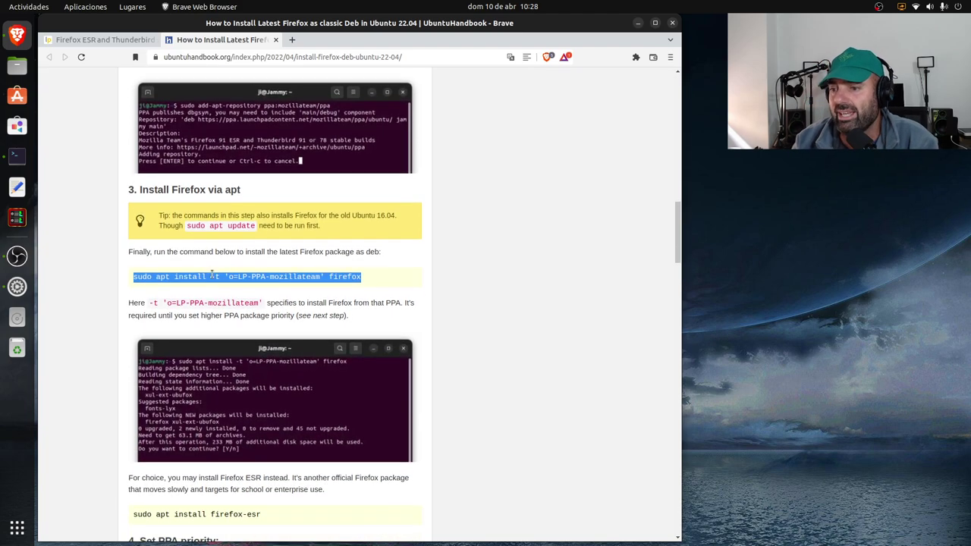
{"action": "scroll", "coordinate": [211, 274], "scroll_direction": "down", "scroll_amount": 6}
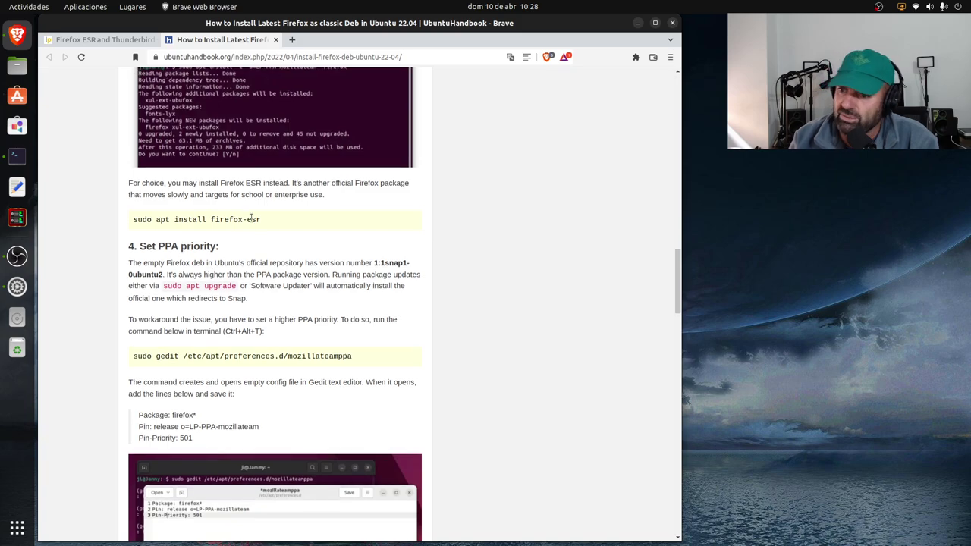
{"action": "left_click_drag", "start_coordinate": [262, 220], "coordinate": [157, 215]}
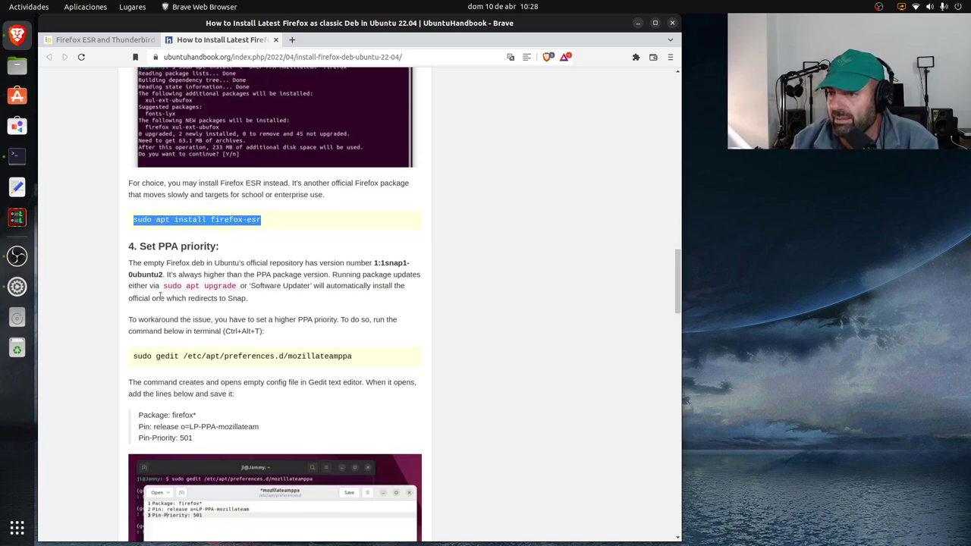
Examine the "-t 'o=LP-PPA-mozillateam'" option in the article's Firefox install command and the section on setting PPA priority.
{"action": "scroll", "coordinate": [160, 296], "scroll_direction": "up", "scroll_amount": 3}
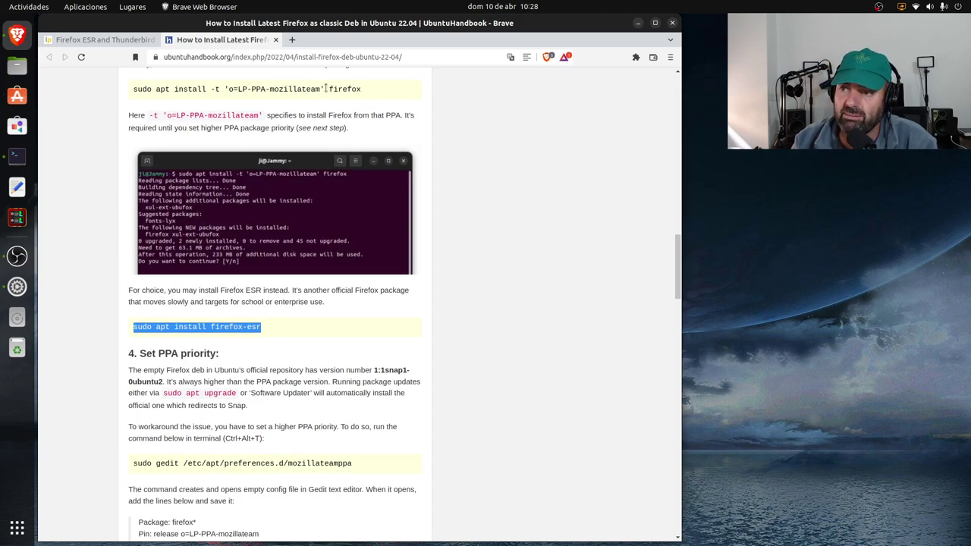
{"action": "left_click_drag", "start_coordinate": [325, 89], "coordinate": [213, 89]}
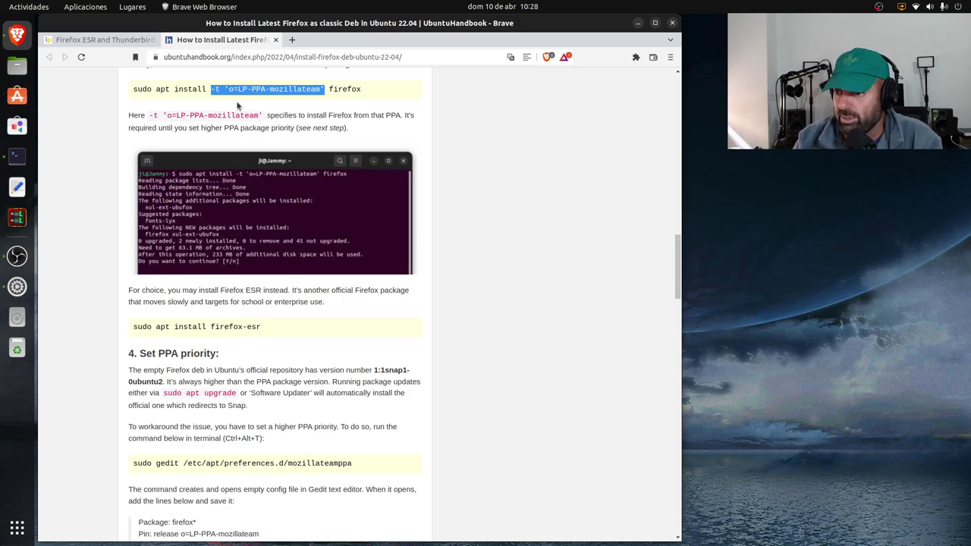
{"action": "left_click", "coordinate": [357, 86]}
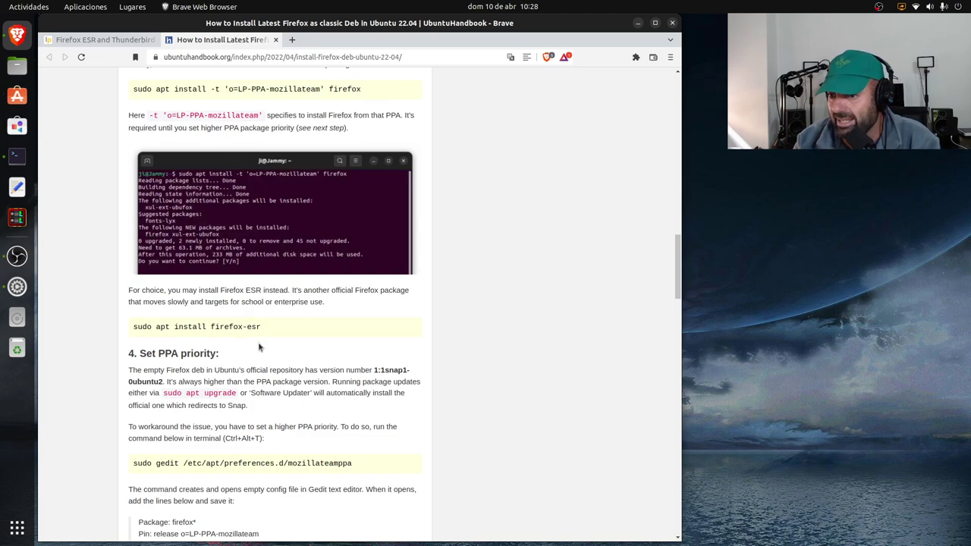
{"action": "scroll", "coordinate": [218, 421], "scroll_direction": "down", "scroll_amount": 5}
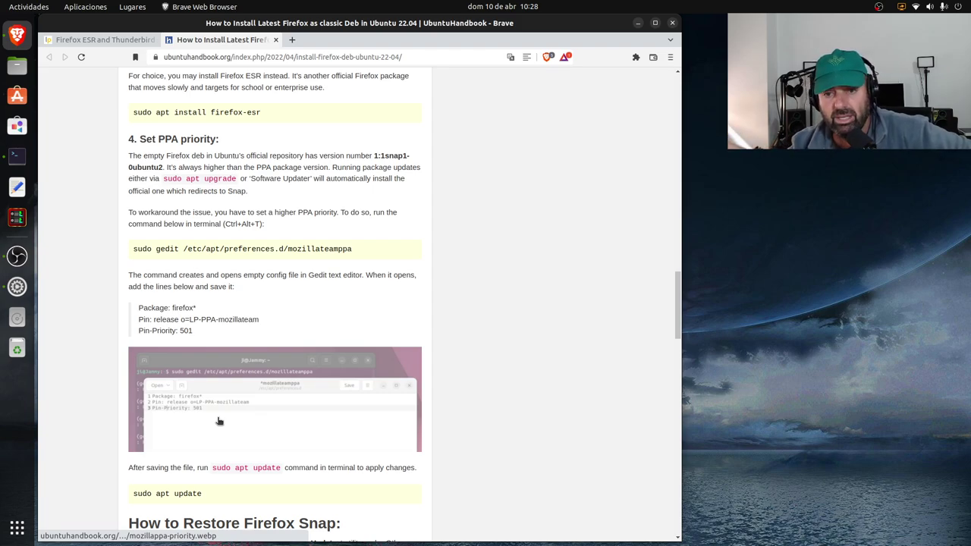
{"action": "scroll", "coordinate": [336, 242], "scroll_direction": "up", "scroll_amount": 8}
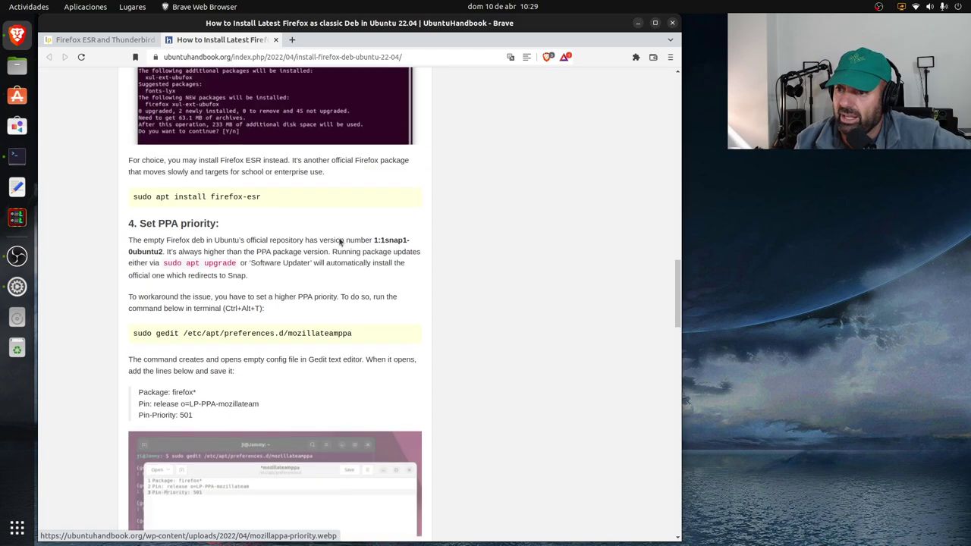
{"action": "left_click_drag", "start_coordinate": [361, 197], "coordinate": [134, 197]}
{"action": "left_click_drag", "start_coordinate": [208, 196], "coordinate": [215, 196]}
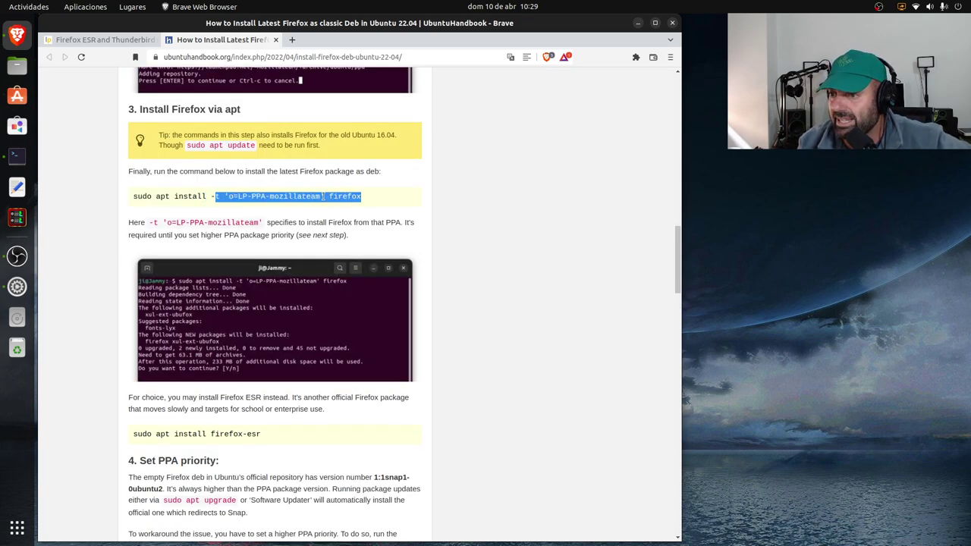
{"action": "left_click_drag", "start_coordinate": [325, 196], "coordinate": [271, 197]}
{"action": "mouse_move", "coordinate": [217, 196]}
{"action": "left_mouse_down"}
{"action": "mouse_move", "coordinate": [193, 195]}
{"action": "mouse_move", "coordinate": [208, 197]}
{"action": "left_mouse_up"}
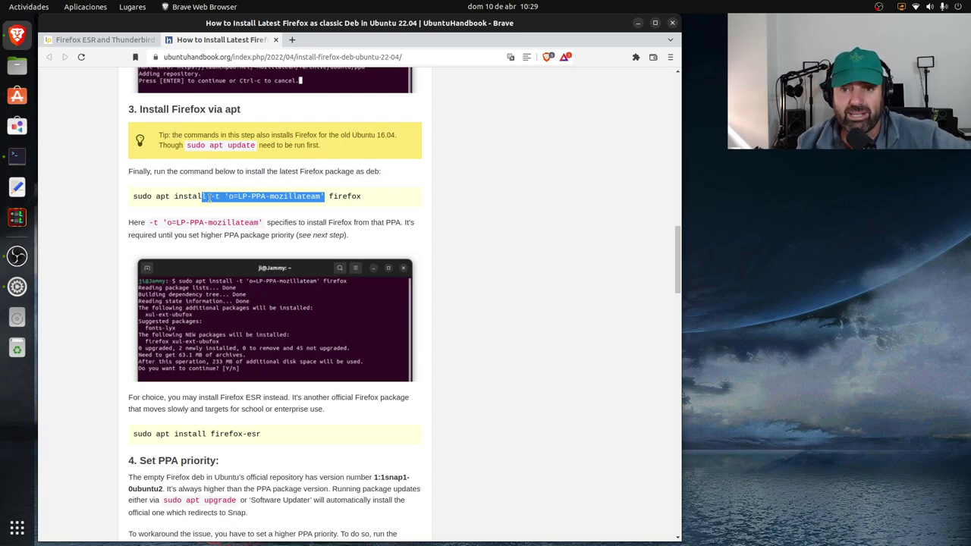
Copy the path "/etc/apt/preferences.d/mozillateamppa" from the gedit command in the article's "Set PPA priority" section.
{"action": "scroll", "coordinate": [199, 311], "scroll_direction": "down", "scroll_amount": 5}
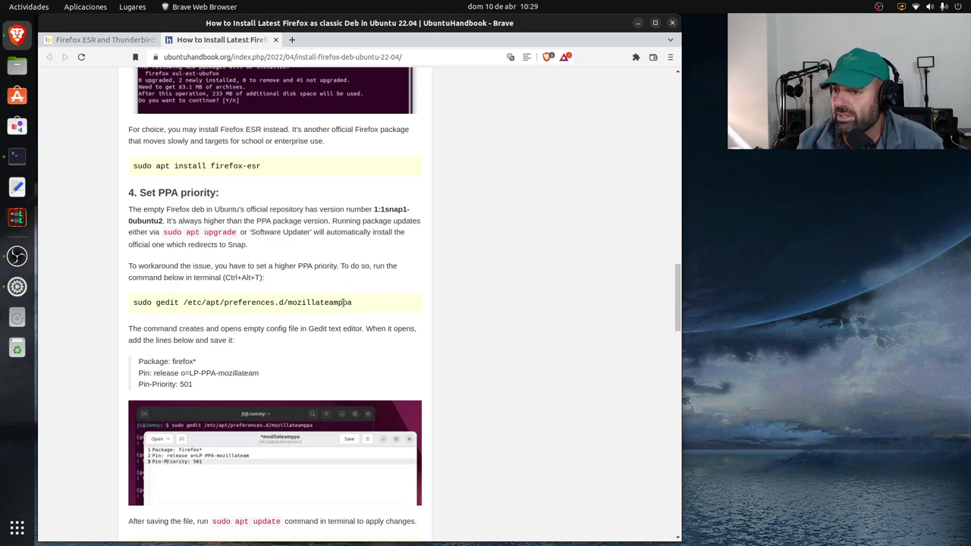
{"action": "left_click_drag", "start_coordinate": [352, 302], "coordinate": [125, 303]}
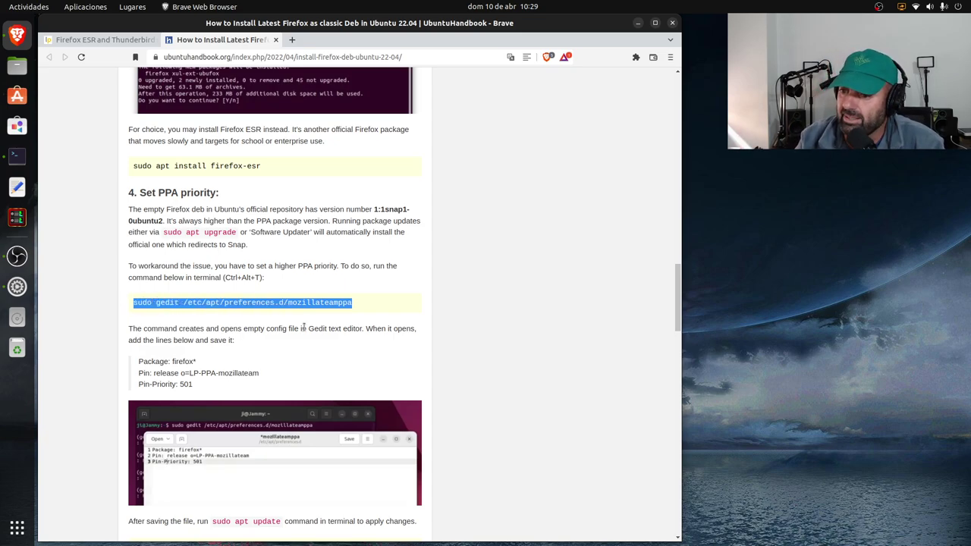
{"action": "left_click_drag", "start_coordinate": [353, 304], "coordinate": [185, 306]}
{"action": "right_click", "coordinate": [190, 301]}
{"action": "left_click", "coordinate": [212, 311]}
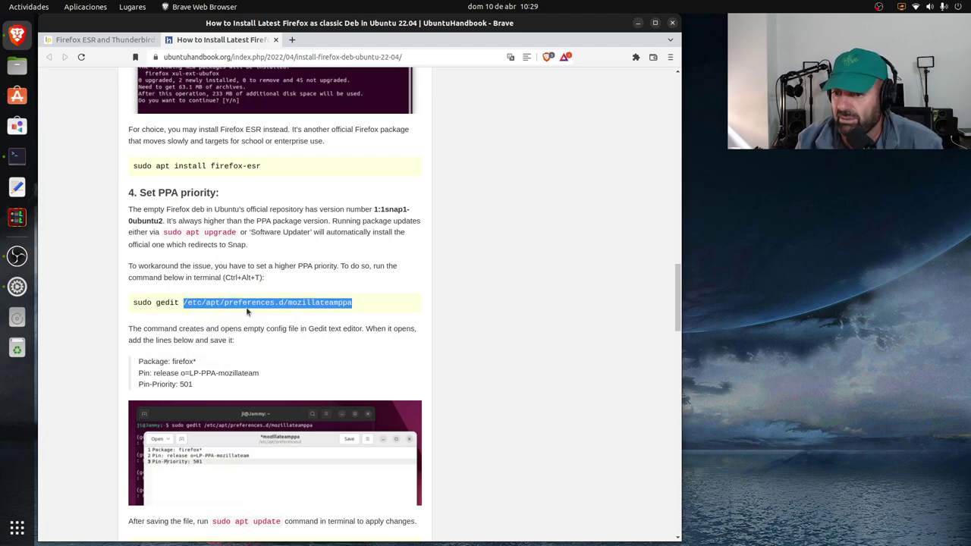
{"action": "left_click", "coordinate": [390, 313]}
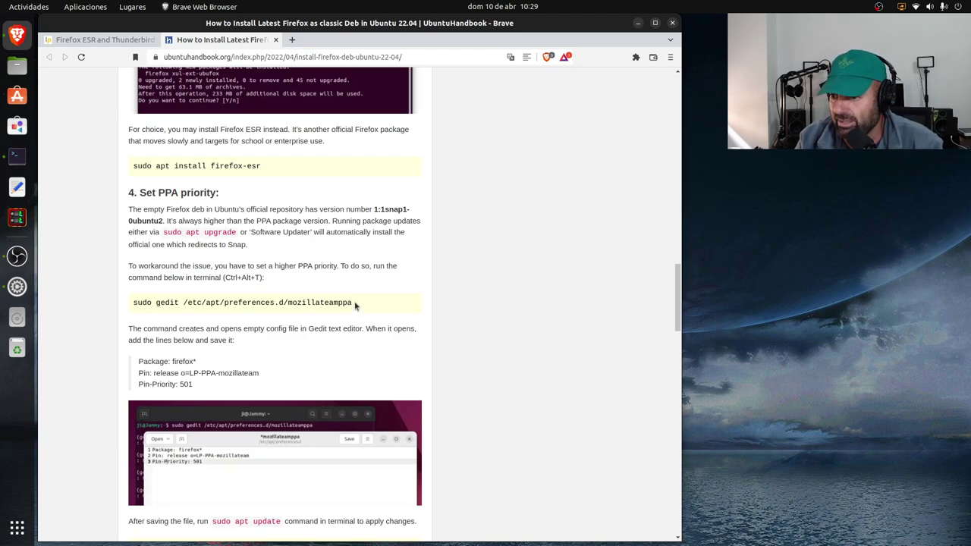
{"action": "left_click_drag", "start_coordinate": [353, 303], "coordinate": [185, 304]}
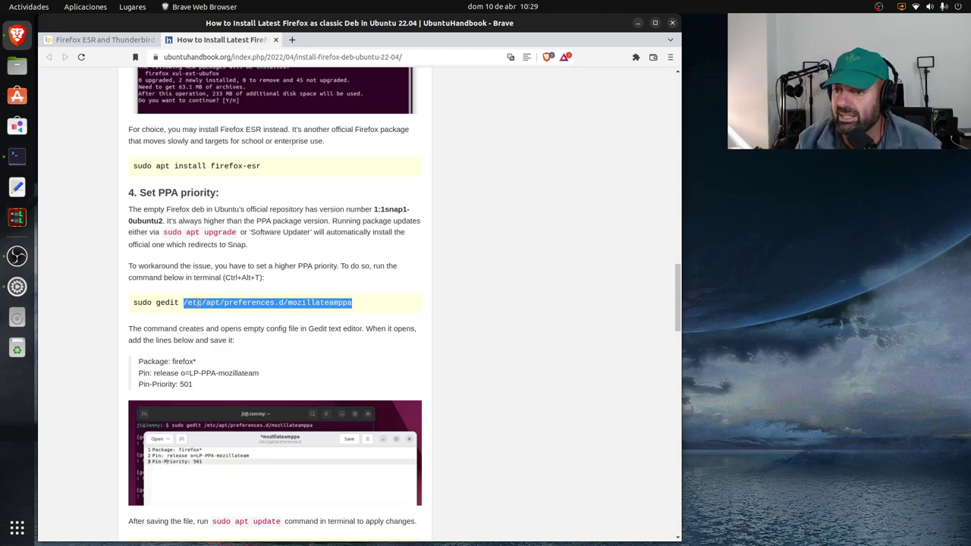
{"action": "right_click", "coordinate": [199, 302]}
{"action": "left_click", "coordinate": [225, 314]}
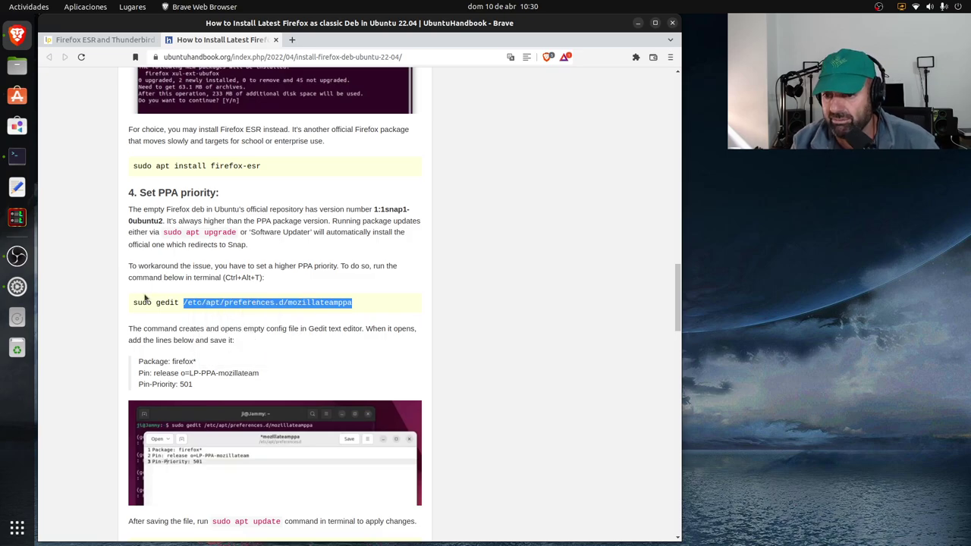
Switch to Consola and open the PPA priority file in Geany by running "sudo geany /etc/apt/preferences.d/mozillateamppa".
{"action": "left_click", "coordinate": [16, 156]}
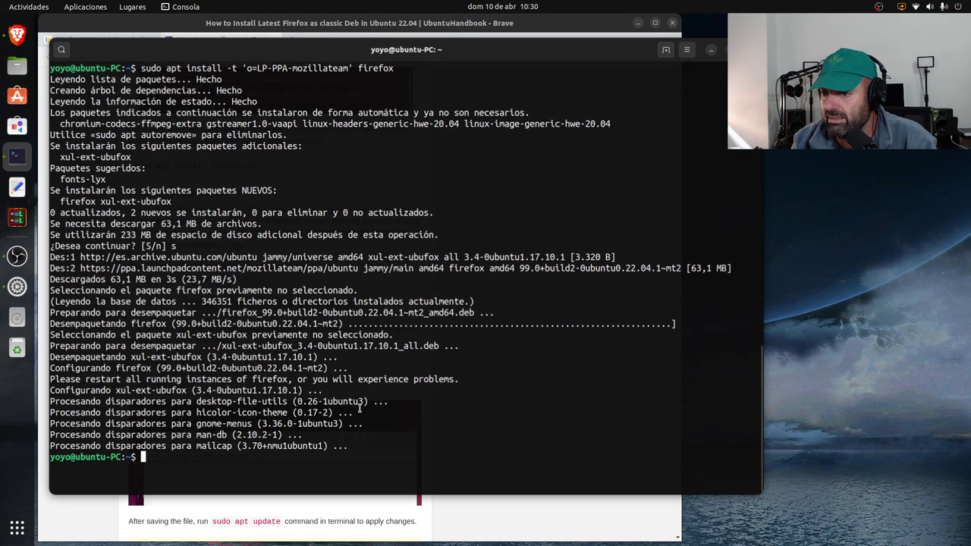
{"action": "type", "text": "sudo "}
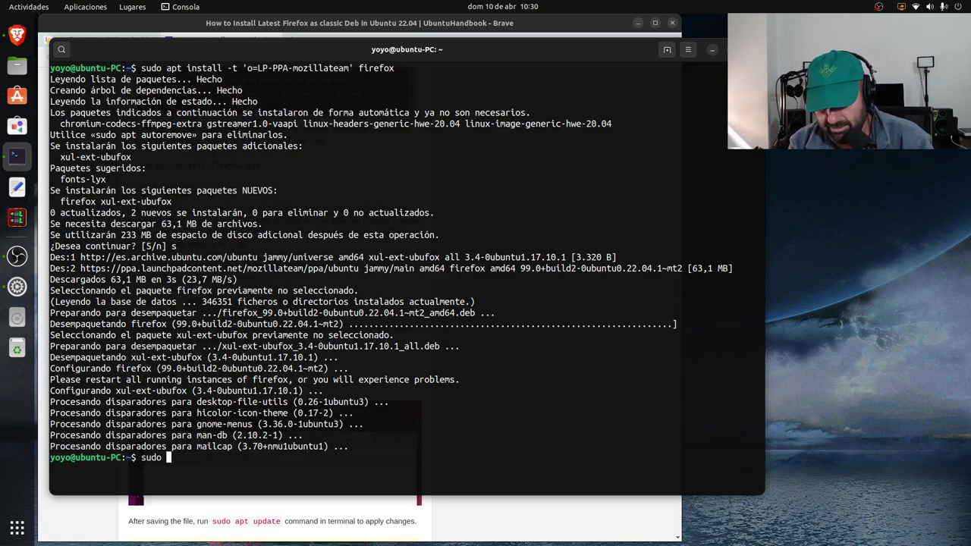
{"action": "type", "text": "g"}
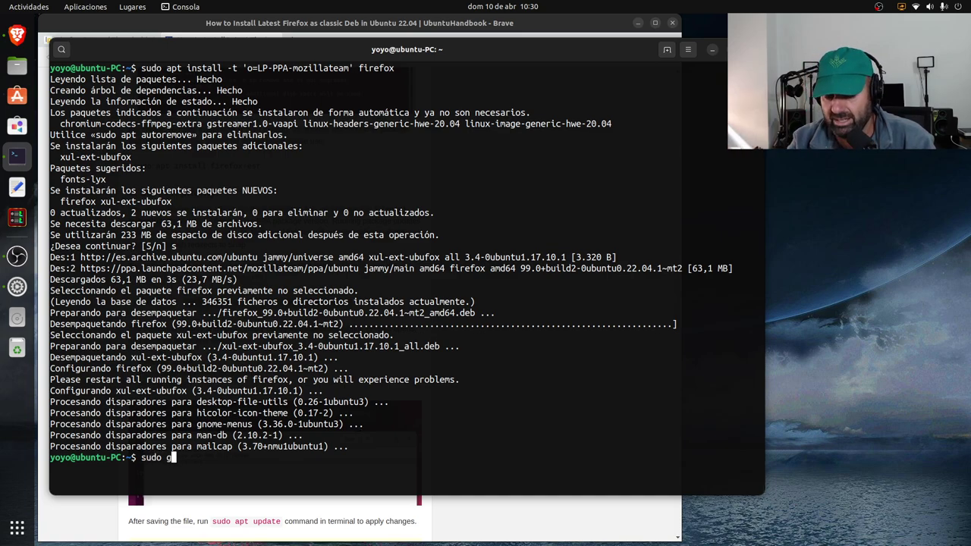
{"action": "type", "text": "e"}
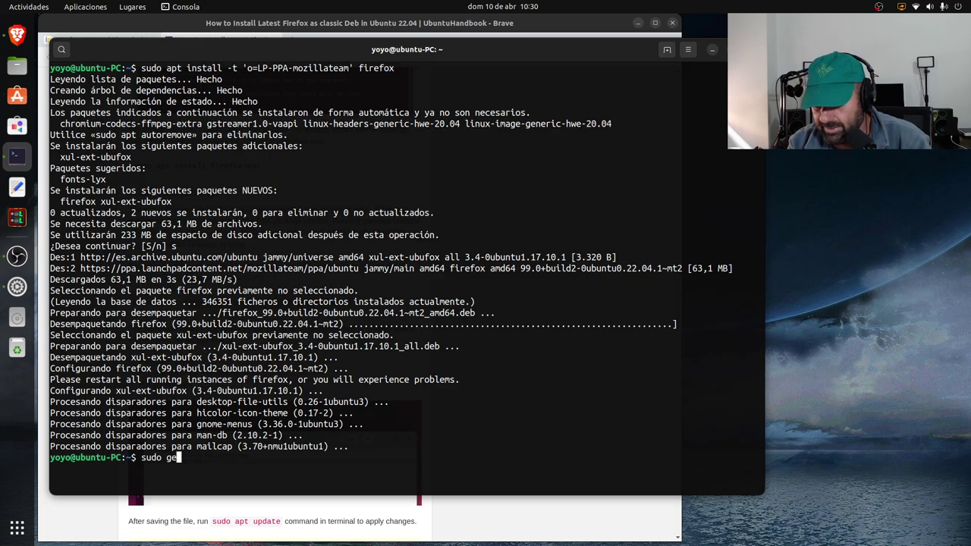
{"action": "type", "text": "any"}
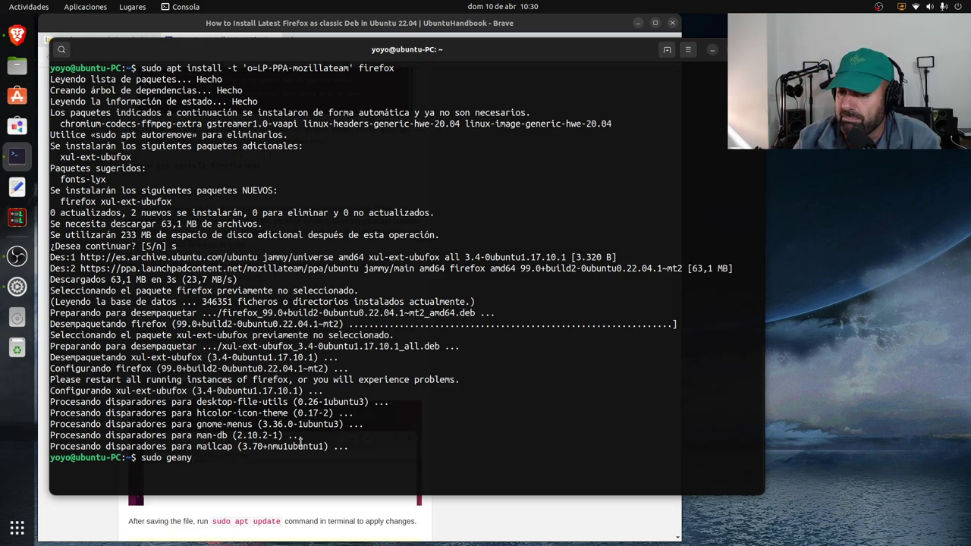
{"action": "right_click", "coordinate": [449, 469]}
{"action": "left_click", "coordinate": [479, 478]}
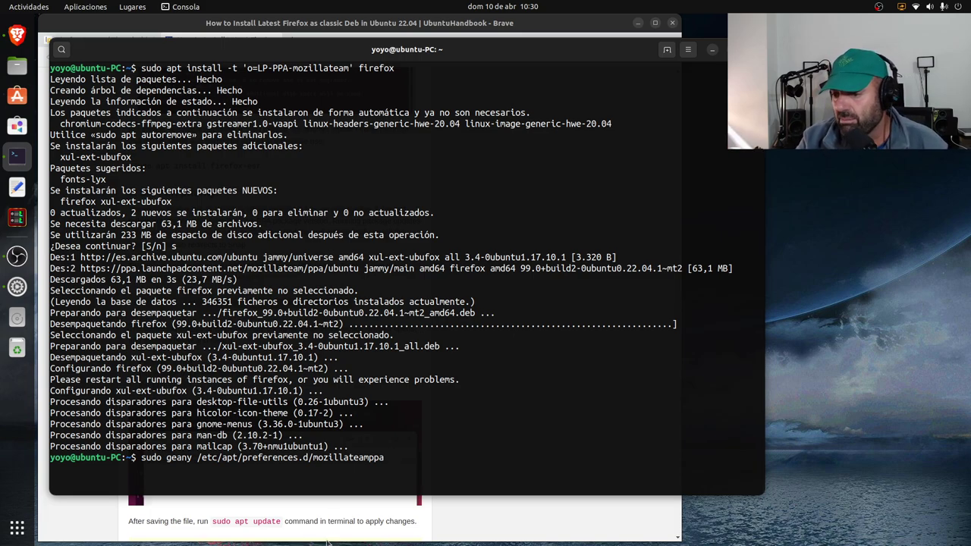
{"action": "key", "text": "Return"}
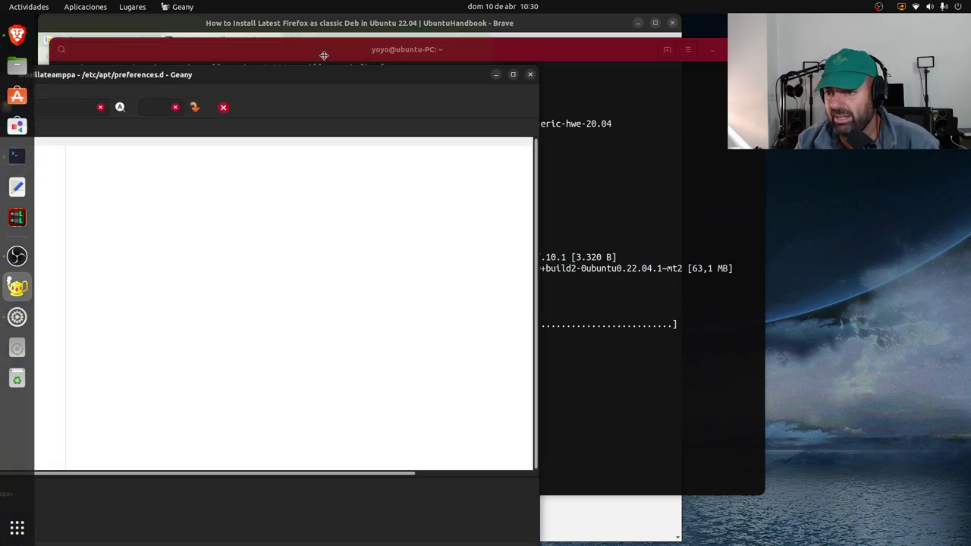
Resize and reposition the Geany window so the entire mozillateamppa file editor fits on screen.
{"action": "left_click_drag", "start_coordinate": [406, 43], "coordinate": [413, 62]}
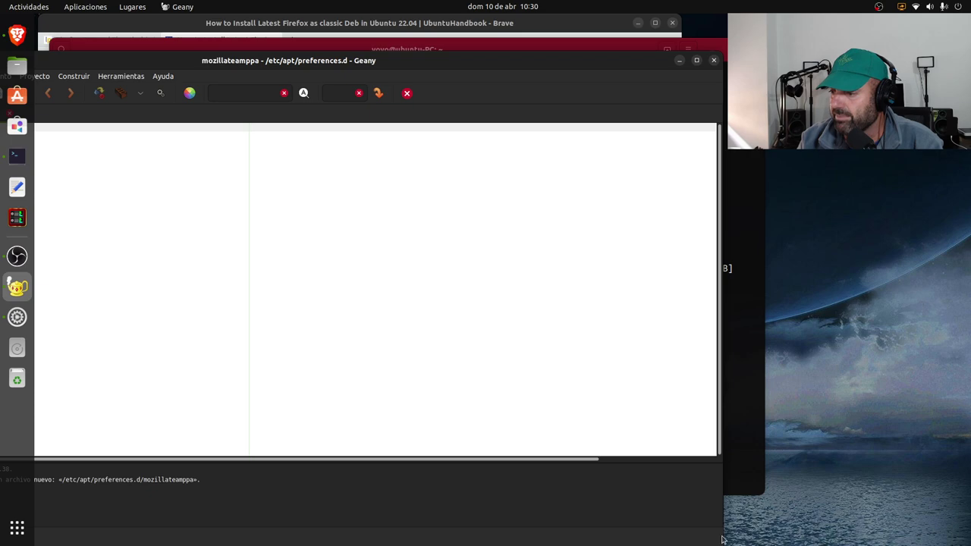
{"action": "left_click_drag", "start_coordinate": [719, 69], "coordinate": [499, 69]}
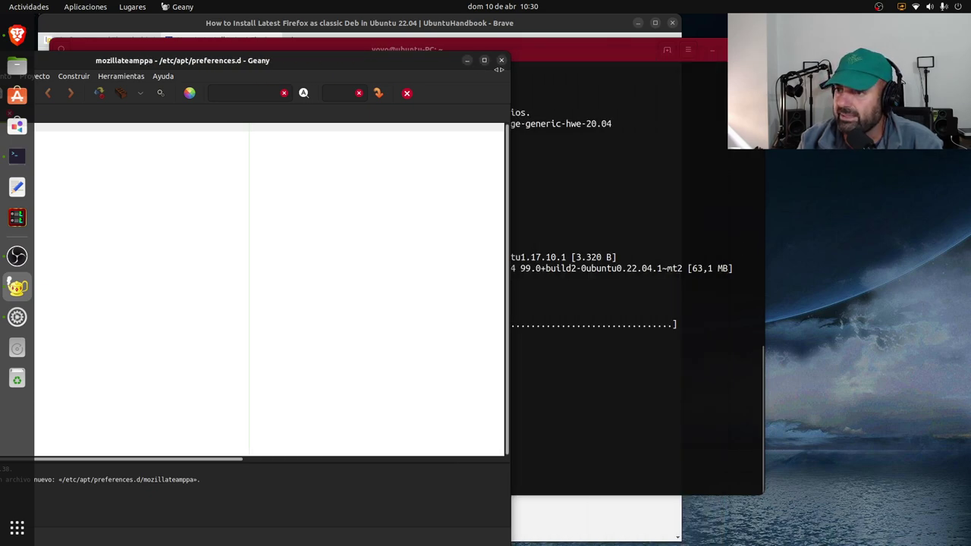
{"action": "left_click_drag", "start_coordinate": [396, 76], "coordinate": [584, 72]}
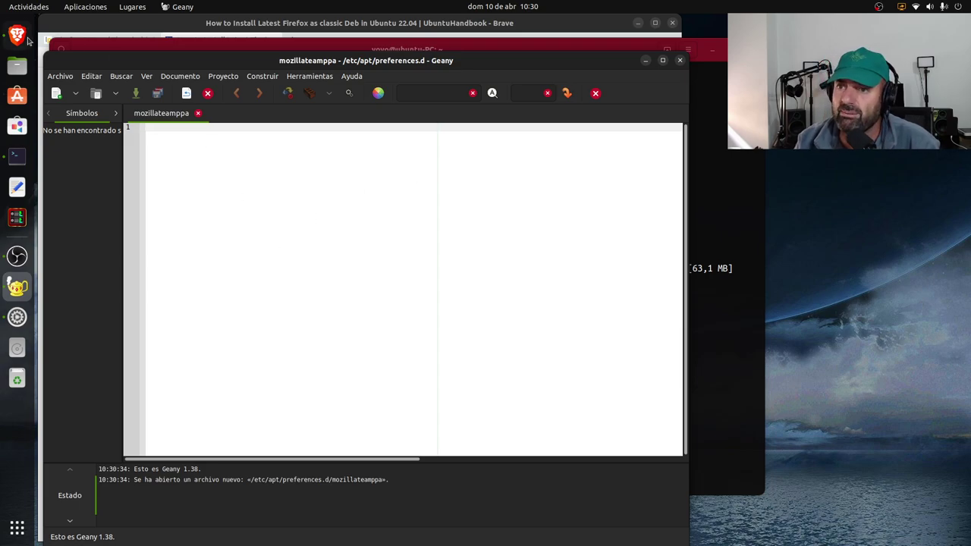
Copy the three lines from "Package: firefox*" to "Pin-Priority: 501" in the Brave article's "Set PPA priority" section.
{"action": "left_click", "coordinate": [22, 36]}
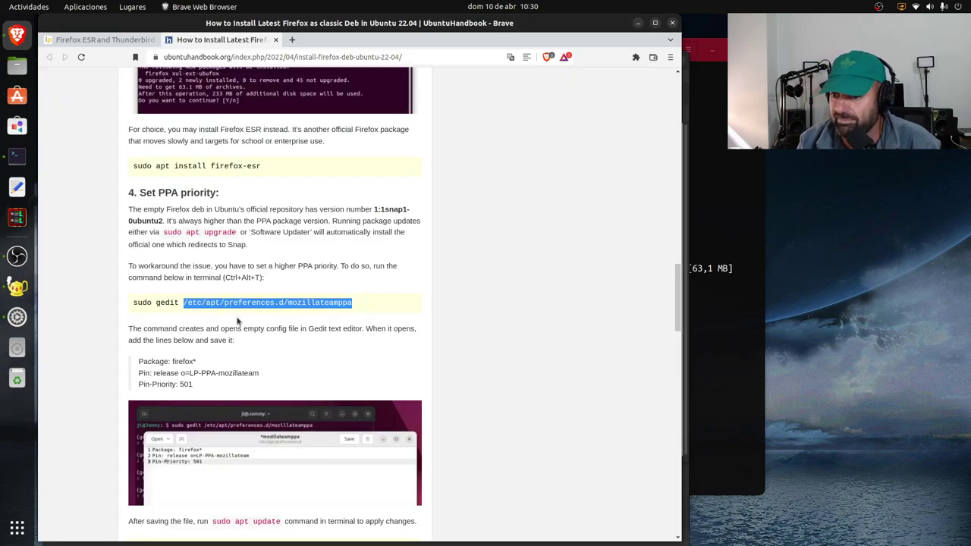
{"action": "left_click", "coordinate": [473, 335]}
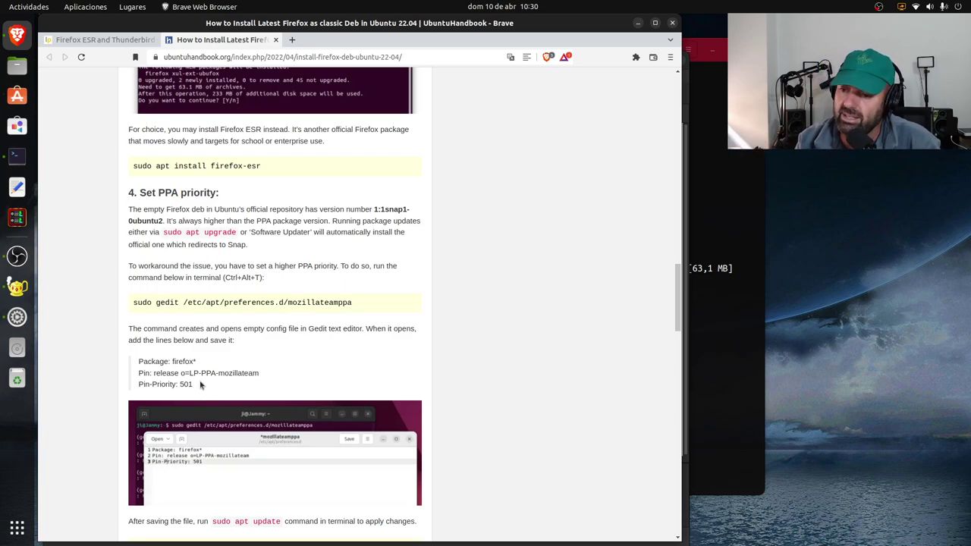
{"action": "left_click_drag", "start_coordinate": [202, 393], "coordinate": [139, 366]}
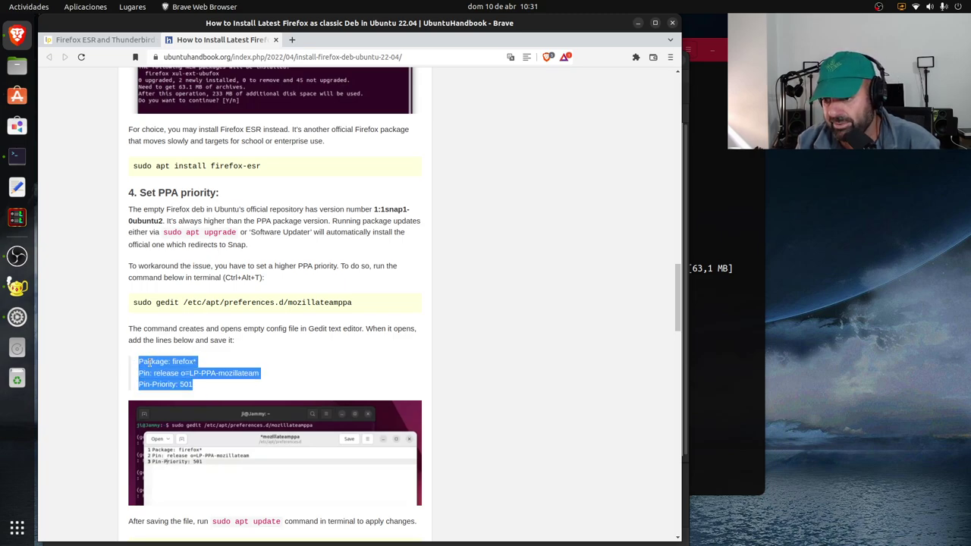
{"action": "right_click", "coordinate": [164, 358]}
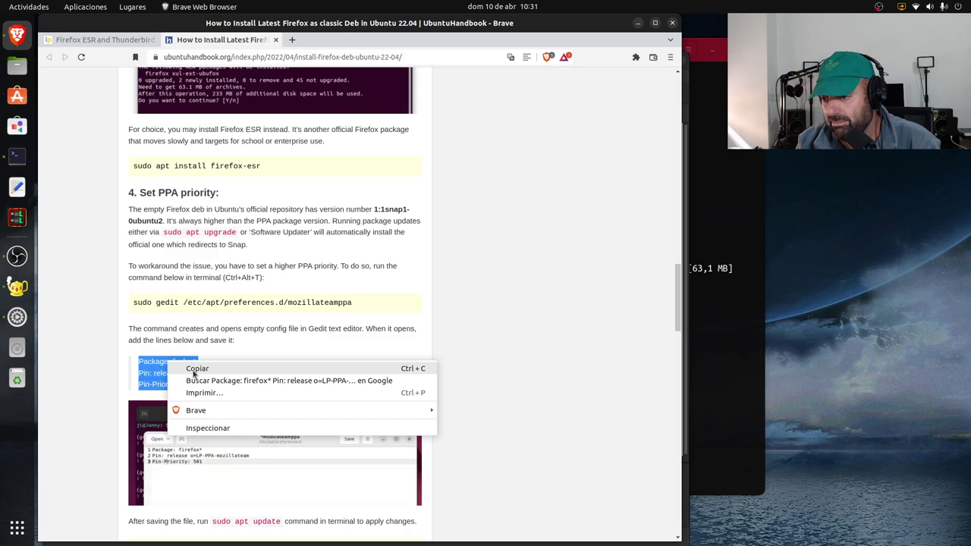
{"action": "left_click", "coordinate": [195, 366]}
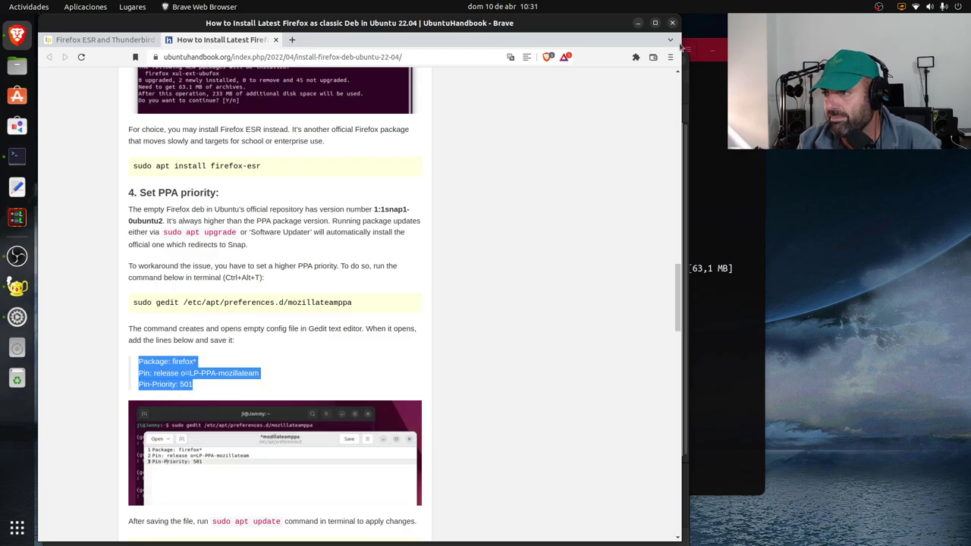
Minimize Brave and paste the copied Package, Pin and Pin-Priority lines into the empty mozillateamppa file in Geany.
{"action": "left_click", "coordinate": [638, 24]}
{"action": "left_click", "coordinate": [168, 130]}
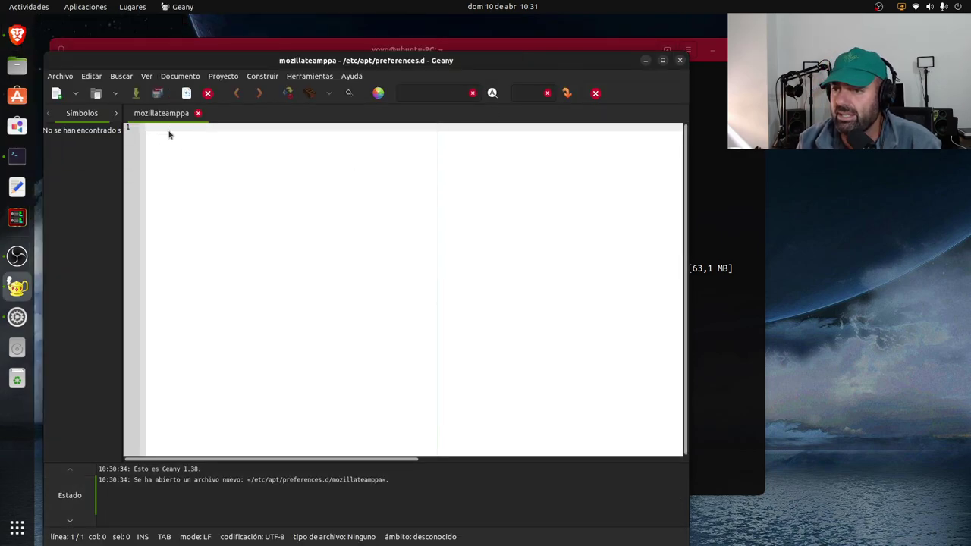
{"action": "right_click", "coordinate": [169, 132]}
{"action": "left_click", "coordinate": [195, 189]}
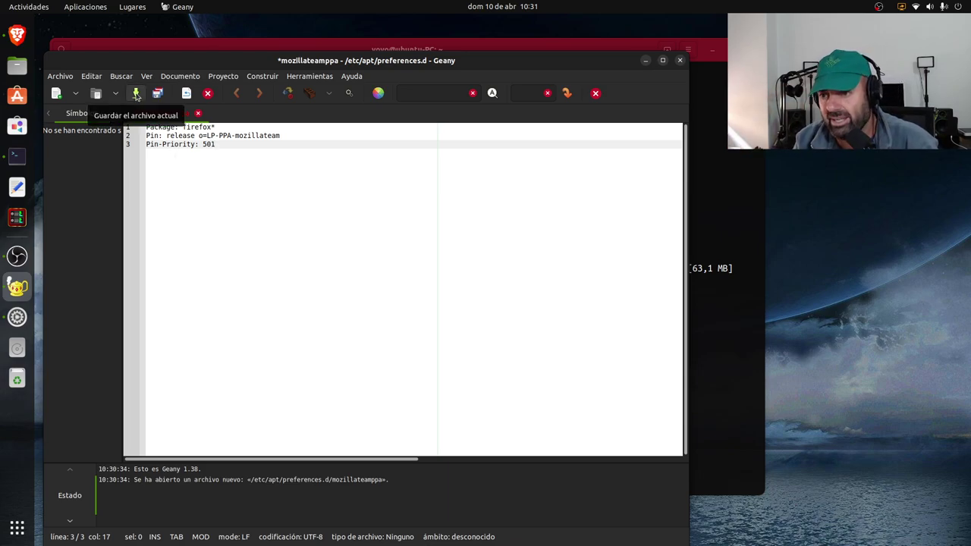
Save the mozillateamppa file and close Geany.
{"action": "left_click", "coordinate": [138, 95]}
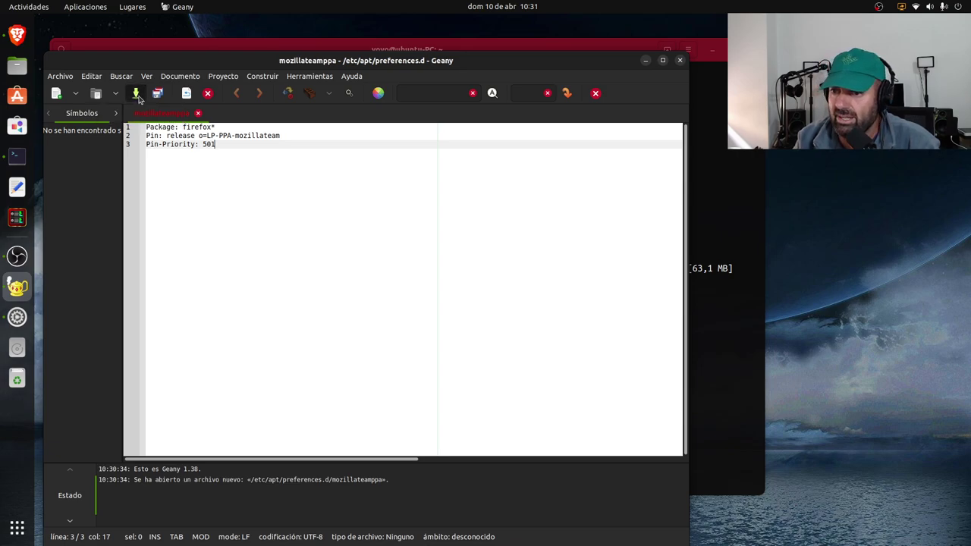
{"action": "left_click", "coordinate": [198, 113]}
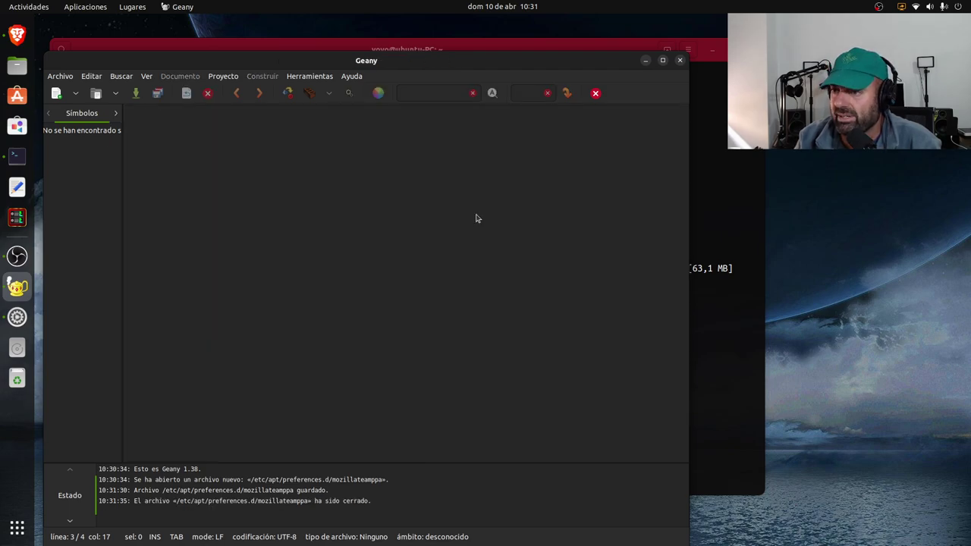
{"action": "left_click", "coordinate": [681, 61]}
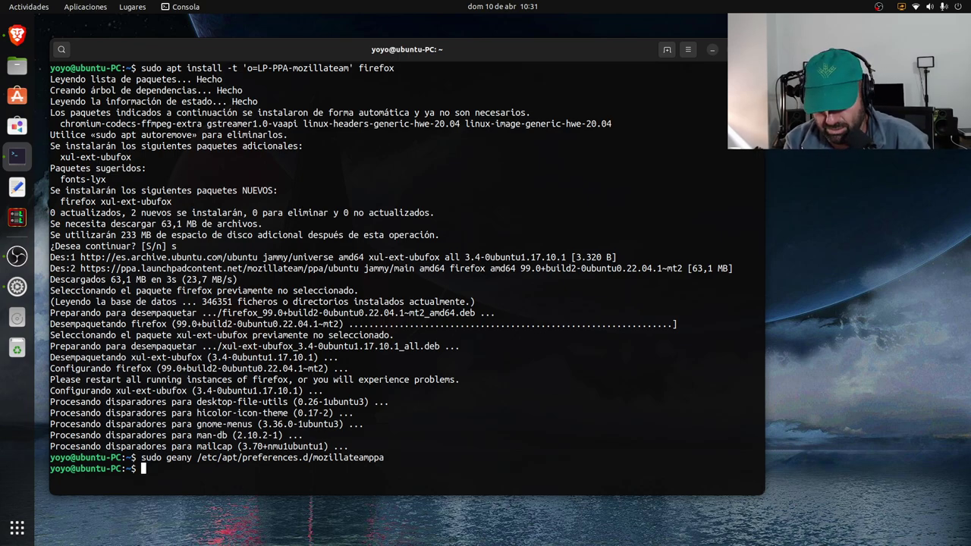
Run "sudo apt update" in Consola to apply the PPA priority, and minimize the terminal.
{"action": "type", "text": "sudo ap"}
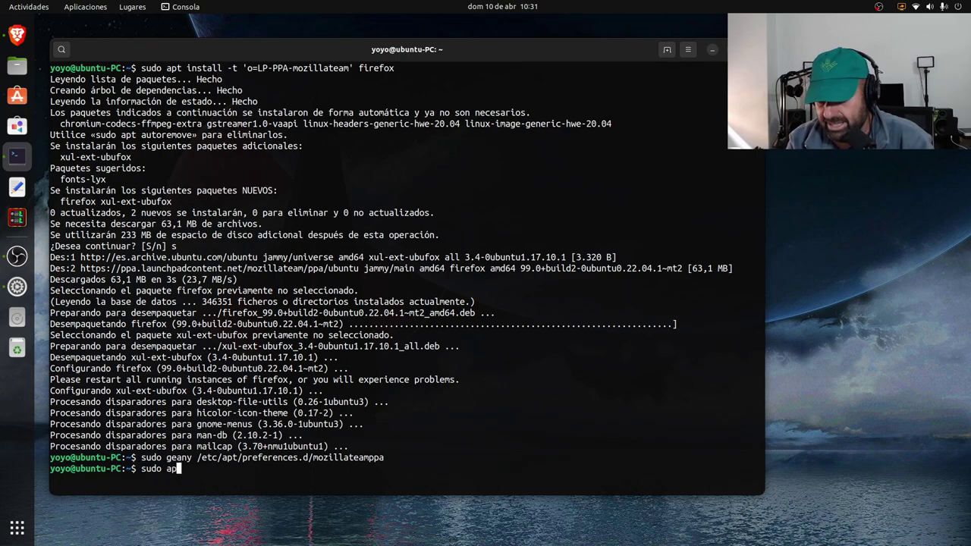
{"action": "type", "text": "t update"}
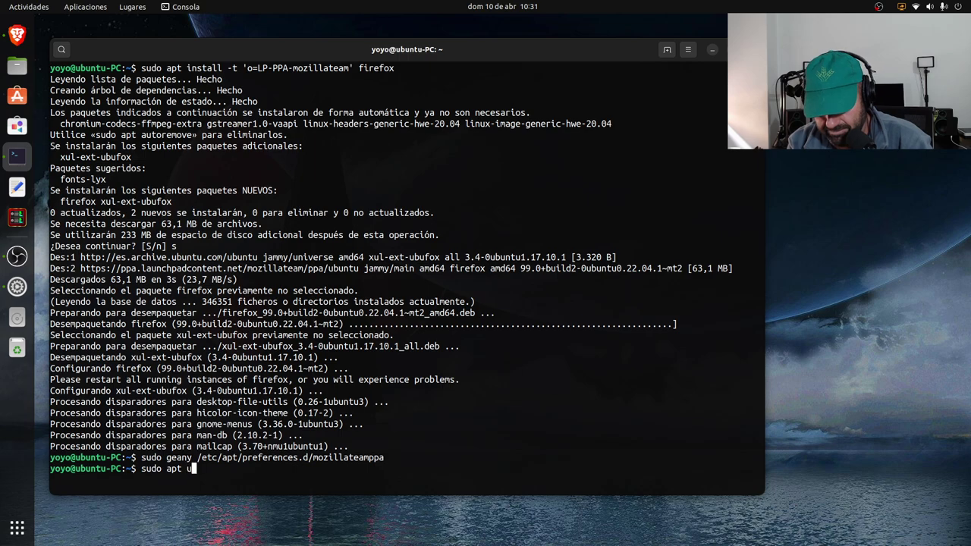
{"action": "key", "text": "Return"}
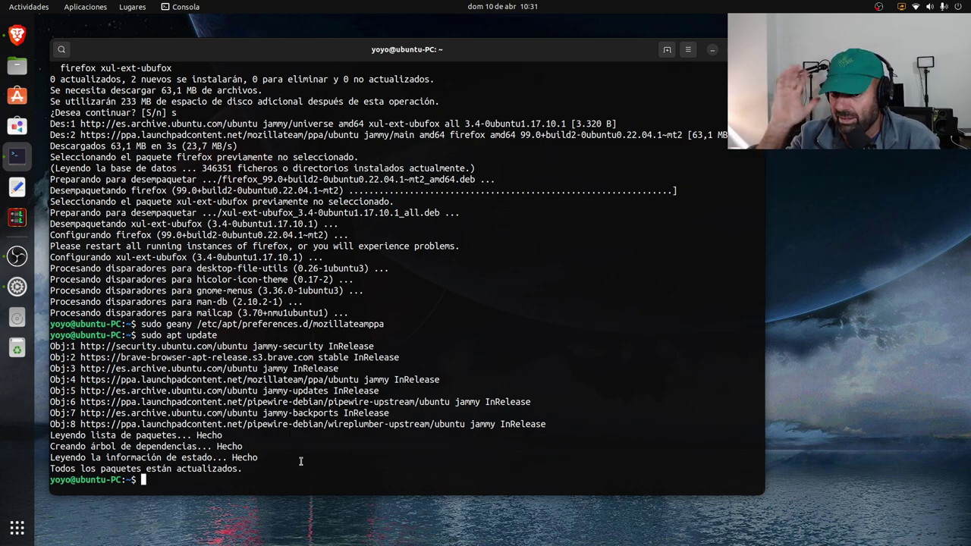
{"action": "left_click", "coordinate": [713, 50]}
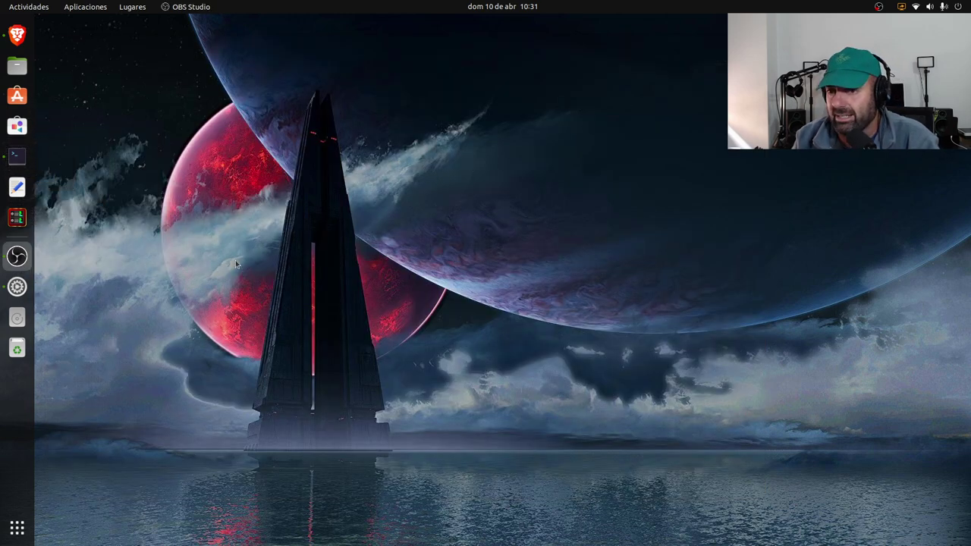
Search the installed applications for "fir" and launch the Firefox web browser.
{"action": "left_click", "coordinate": [29, 7]}
{"action": "left_click", "coordinate": [468, 36]}
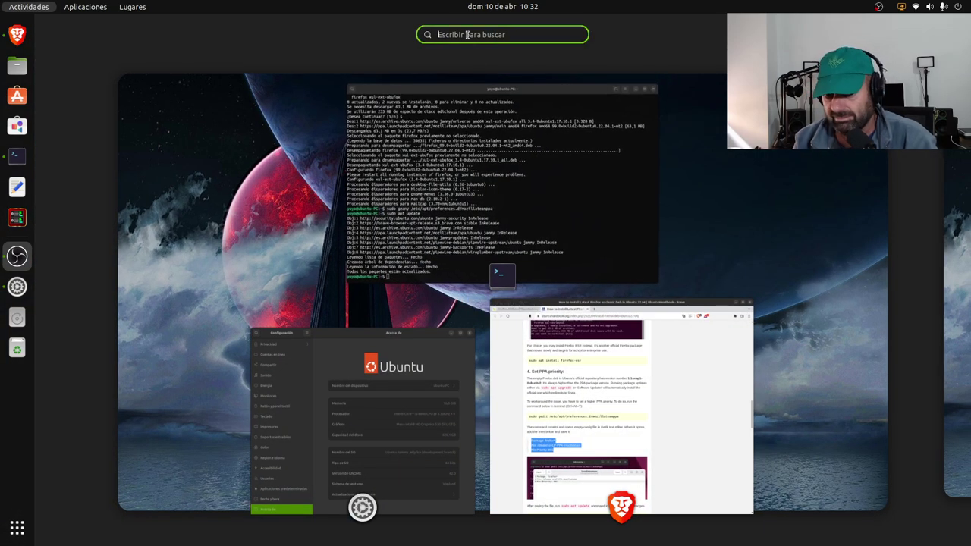
{"action": "type", "text": "fir"}
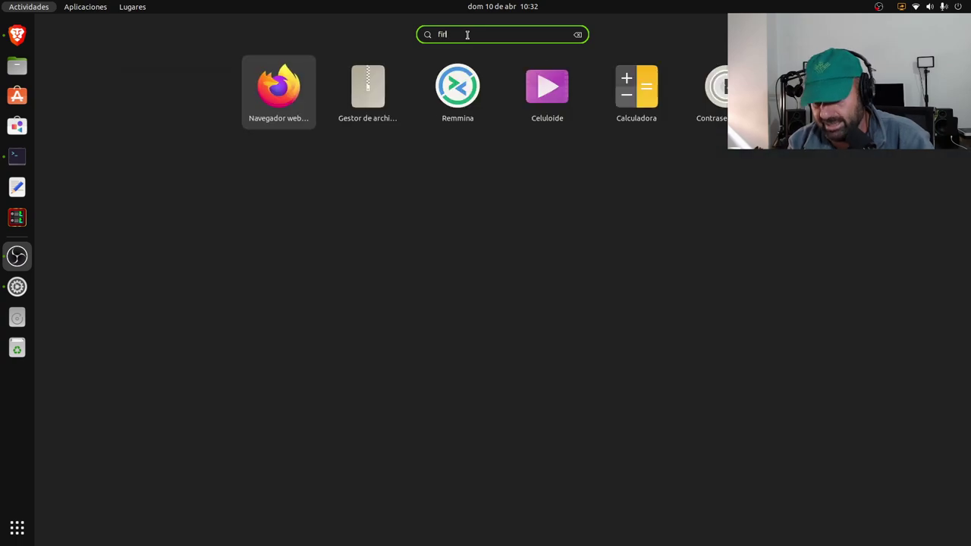
{"action": "left_click", "coordinate": [471, 90]}
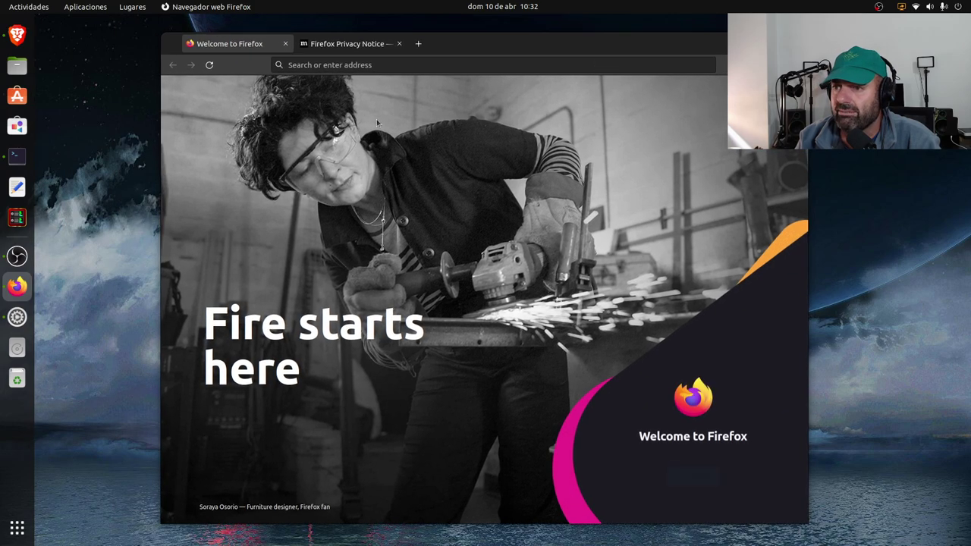
Pin Firefox to the dock and place it directly below Brave.
{"action": "right_click", "coordinate": [17, 285]}
{"action": "left_click", "coordinate": [61, 296]}
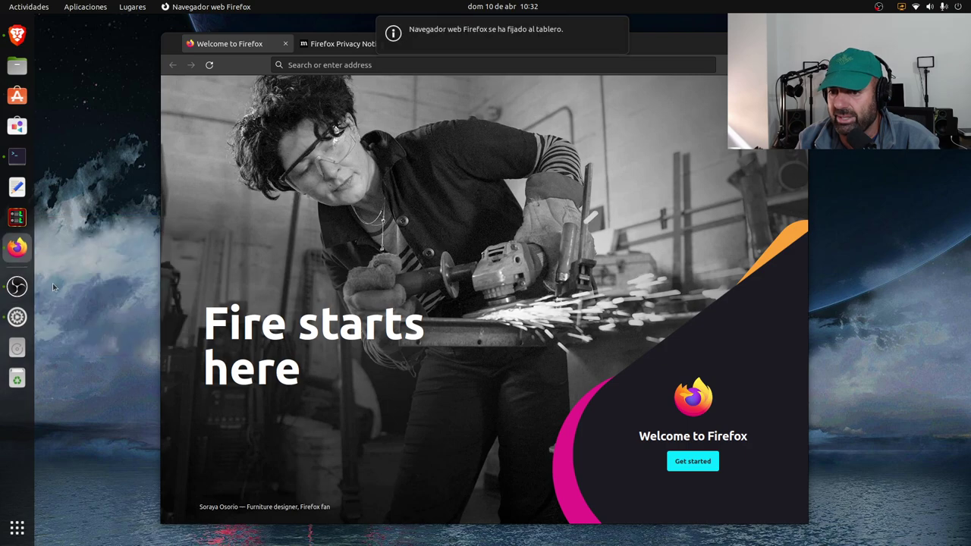
{"action": "left_click_drag", "start_coordinate": [21, 251], "coordinate": [51, 69]}
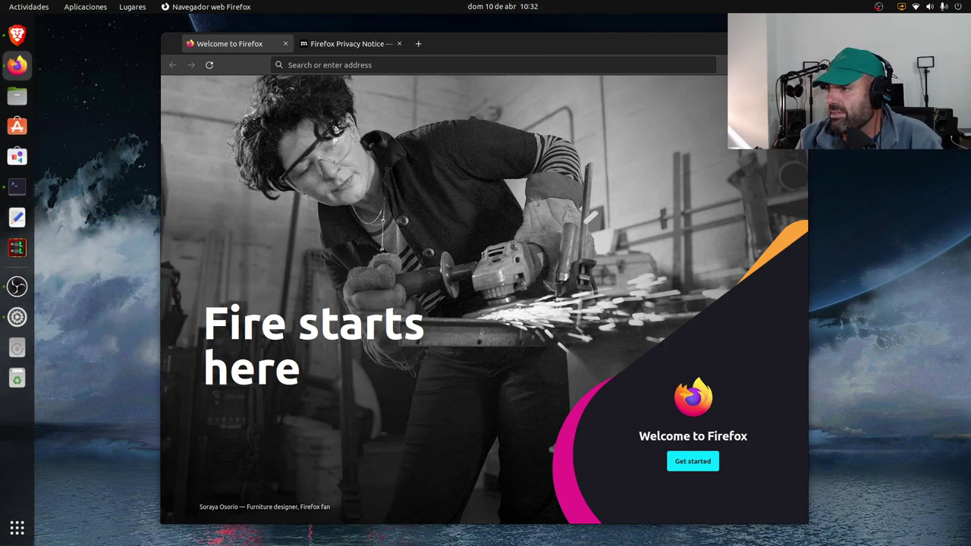
Move the Firefox window clear of the webcam area and enable its menu bar.
{"action": "left_click_drag", "start_coordinate": [563, 38], "coordinate": [436, 42]}
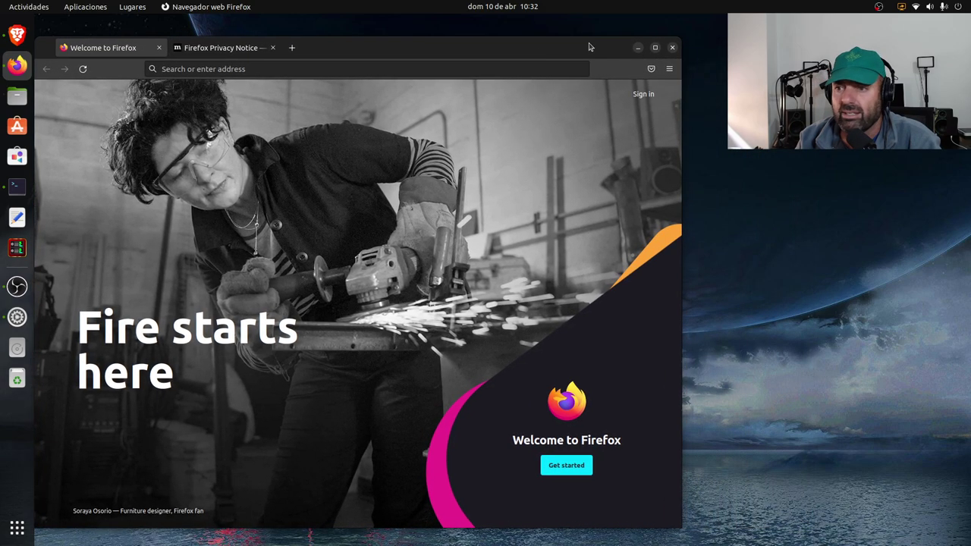
{"action": "right_click", "coordinate": [424, 53]}
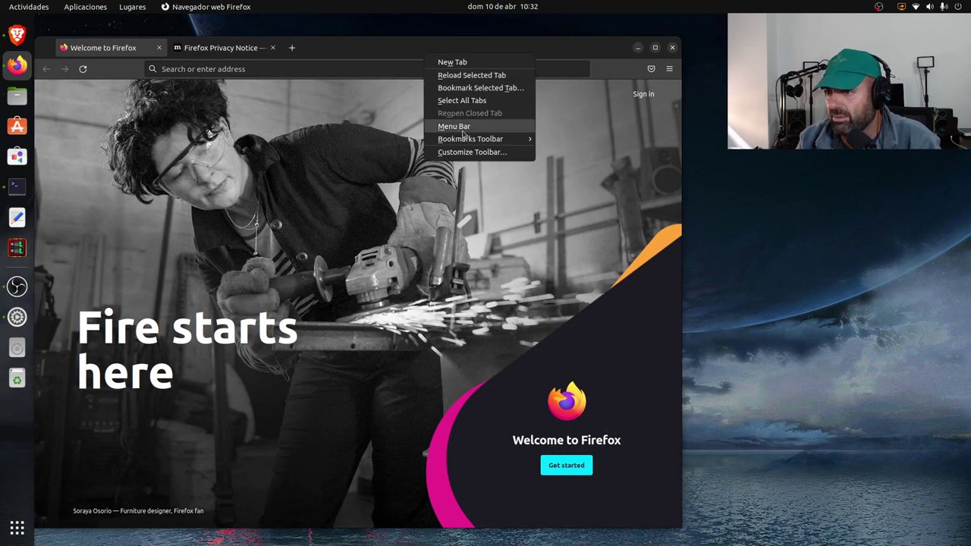
{"action": "left_click", "coordinate": [455, 127]}
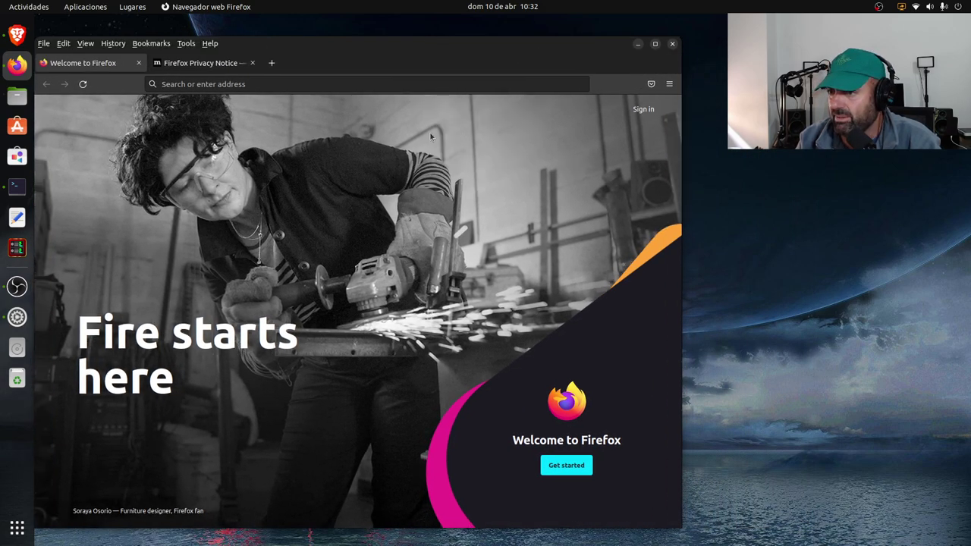
Examine the version and build details in the About Mozilla Firefox window, and minimize the browser.
{"action": "left_click", "coordinate": [210, 44]}
{"action": "left_click", "coordinate": [234, 123]}
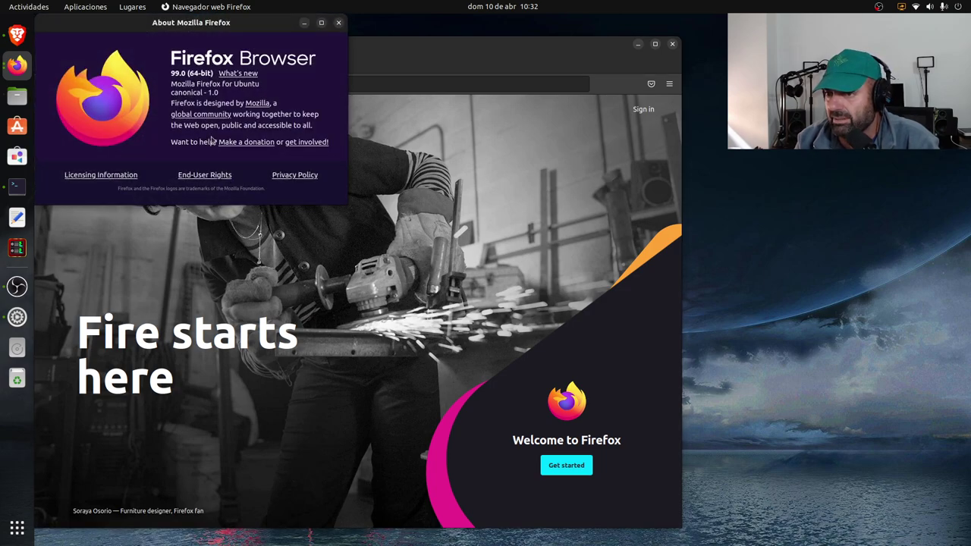
{"action": "left_click_drag", "start_coordinate": [271, 30], "coordinate": [354, 168]}
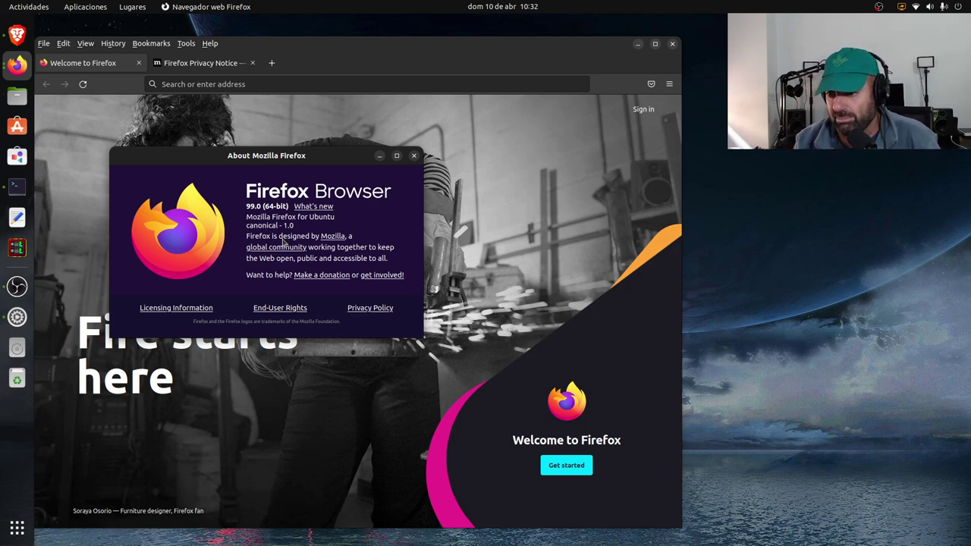
{"action": "left_click", "coordinate": [415, 156]}
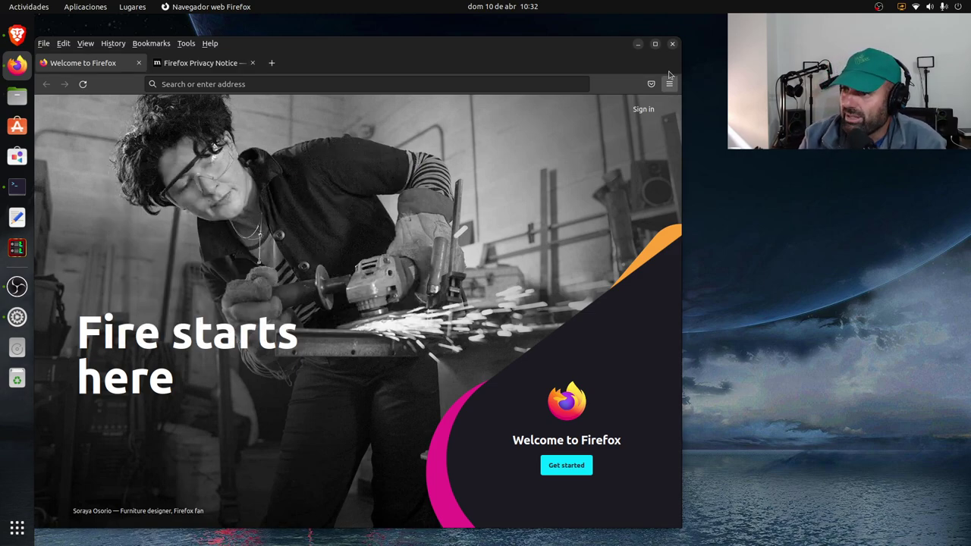
{"action": "left_click", "coordinate": [636, 45]}
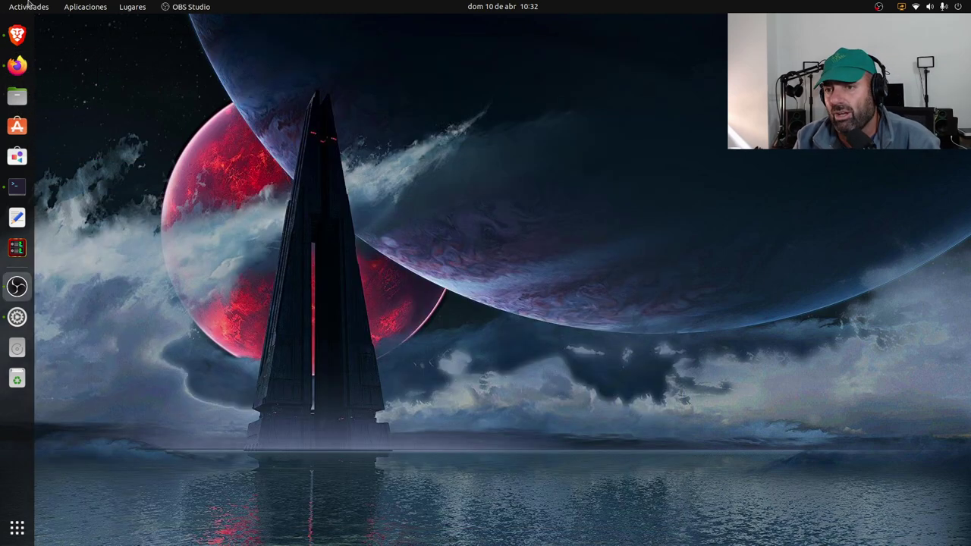
Find and launch the Synaptic package manager, authenticating with the account password, and reload its package information.
{"action": "key", "text": "super"}
{"action": "left_click", "coordinate": [441, 34]}
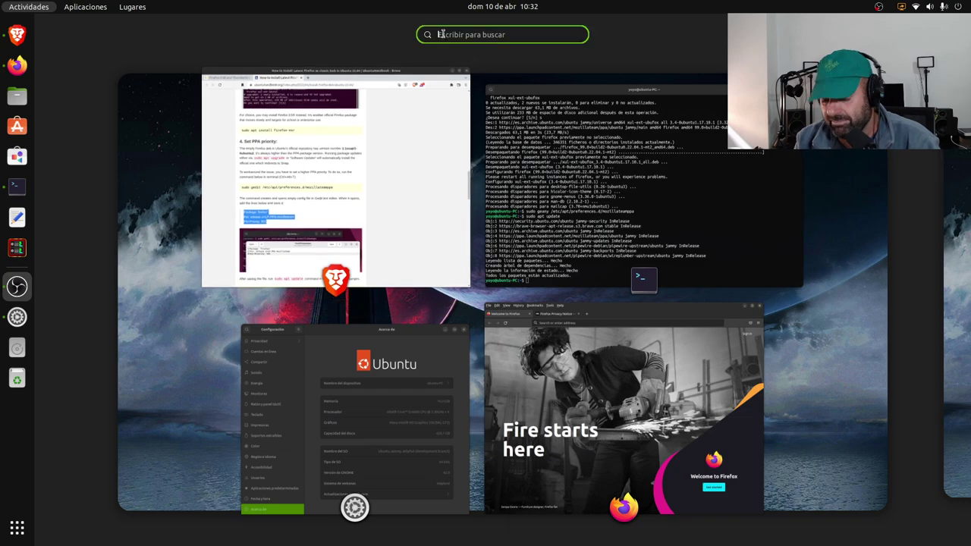
{"action": "type", "text": "syna"}
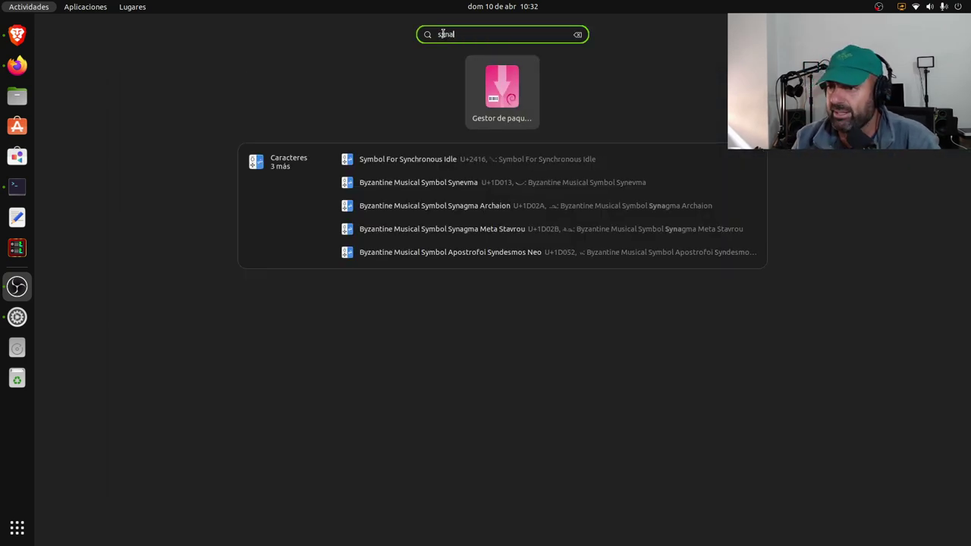
{"action": "left_click", "coordinate": [499, 110]}
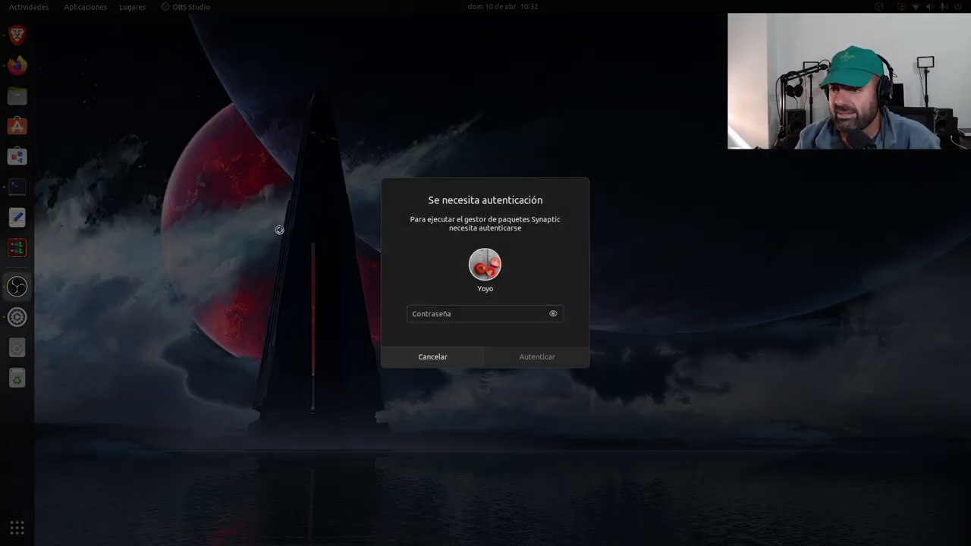
{"action": "left_click", "coordinate": [420, 313]}
{"action": "type", "text": "********"}
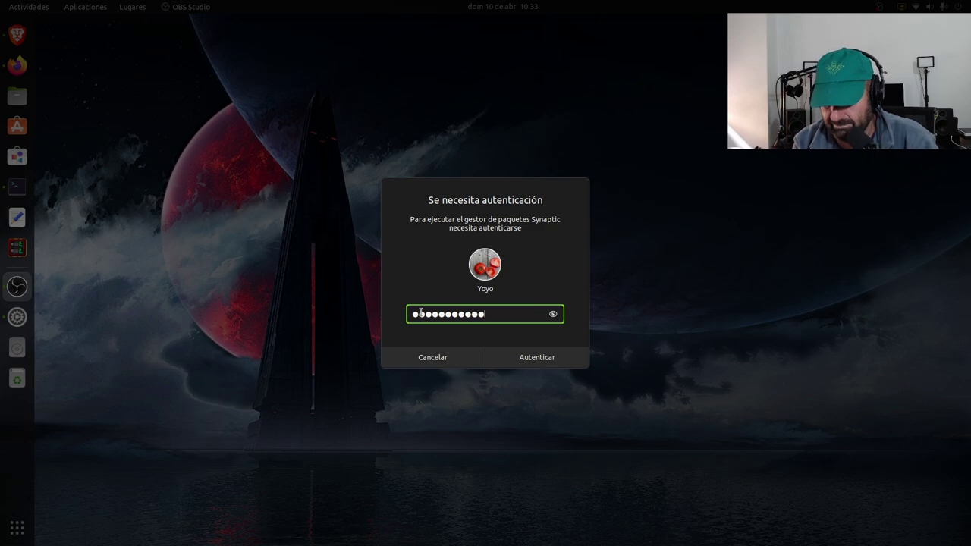
{"action": "key", "text": "Return"}
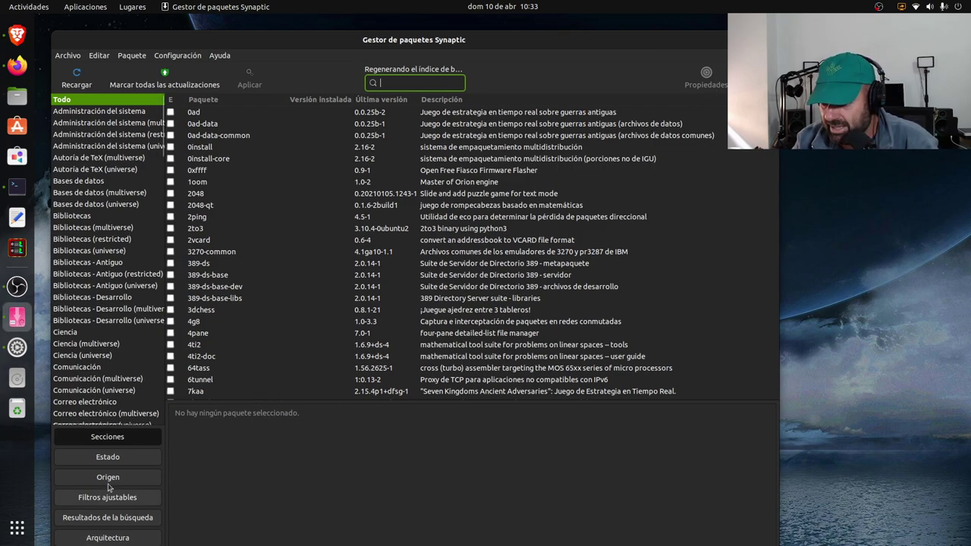
{"action": "left_click", "coordinate": [77, 78]}
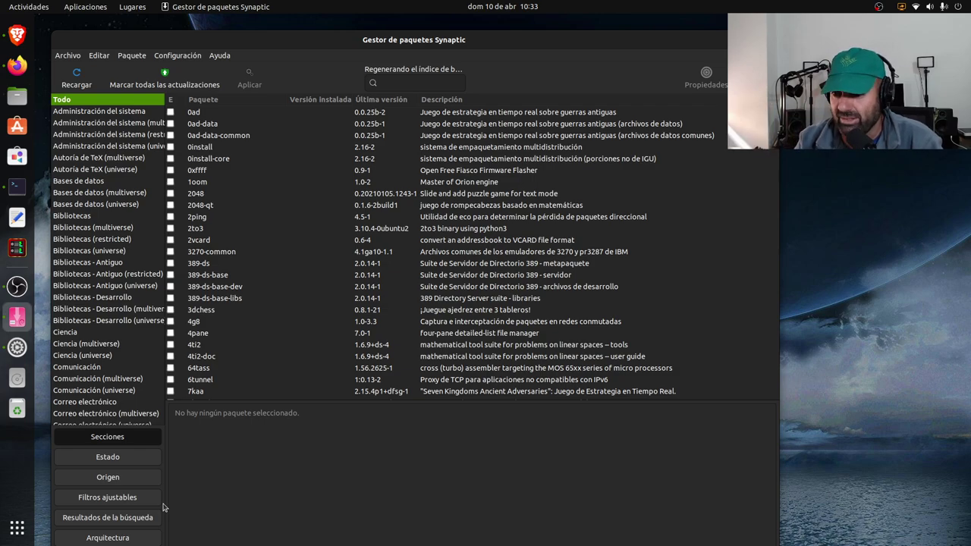
List packages by origin, widen the origin list, filter for "firefox", and widen the latest-version column to read full version numbers.
{"action": "left_click", "coordinate": [110, 479]}
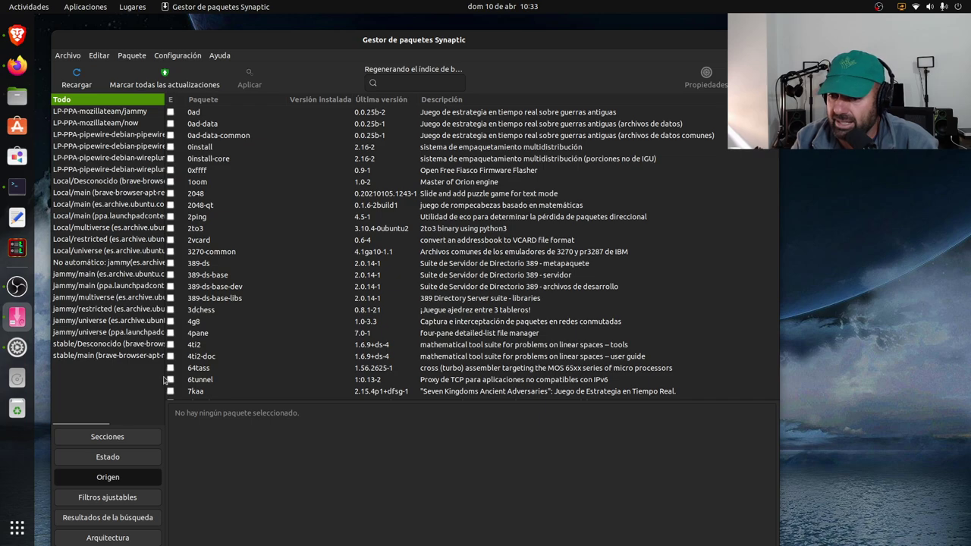
{"action": "left_click_drag", "start_coordinate": [165, 377], "coordinate": [214, 371]}
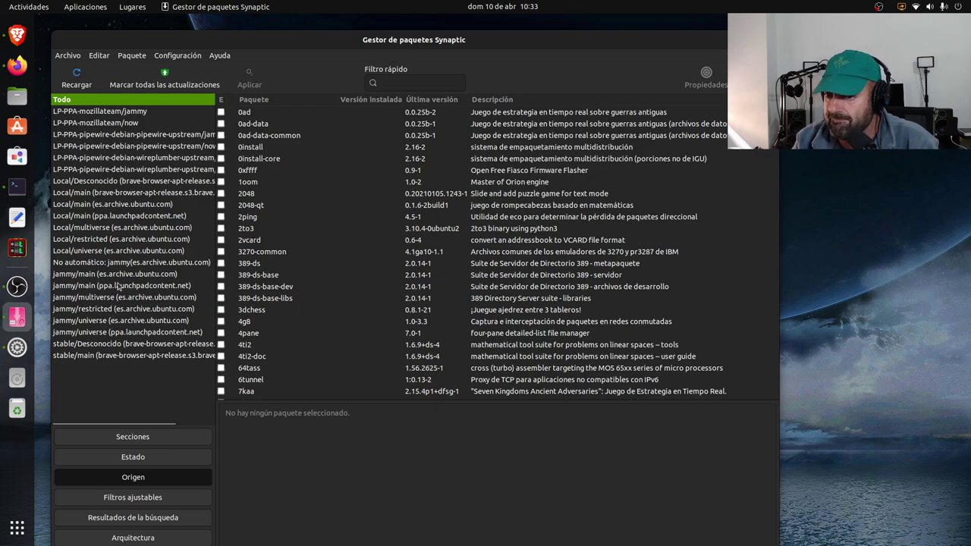
{"action": "left_click", "coordinate": [381, 82]}
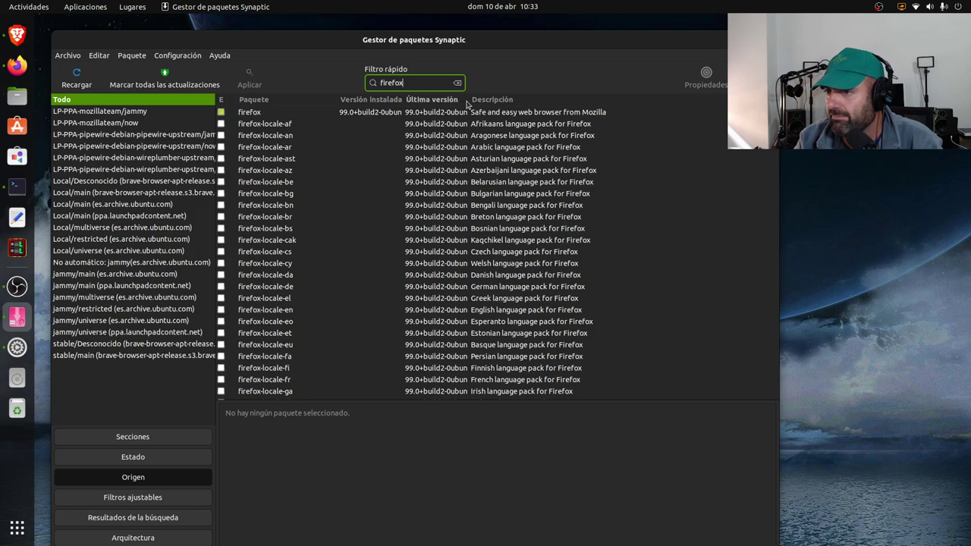
{"action": "left_click_drag", "start_coordinate": [468, 104], "coordinate": [598, 104]}
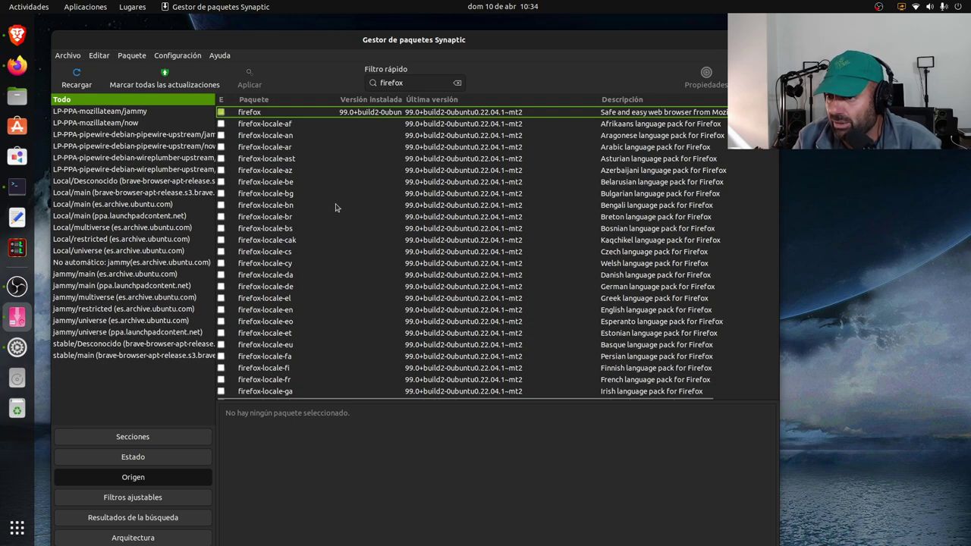
Narrow the package filter to "firefox-locale-es" and select the Spanish language pack for regular Firefox to view its description.
{"action": "left_click", "coordinate": [416, 82]}
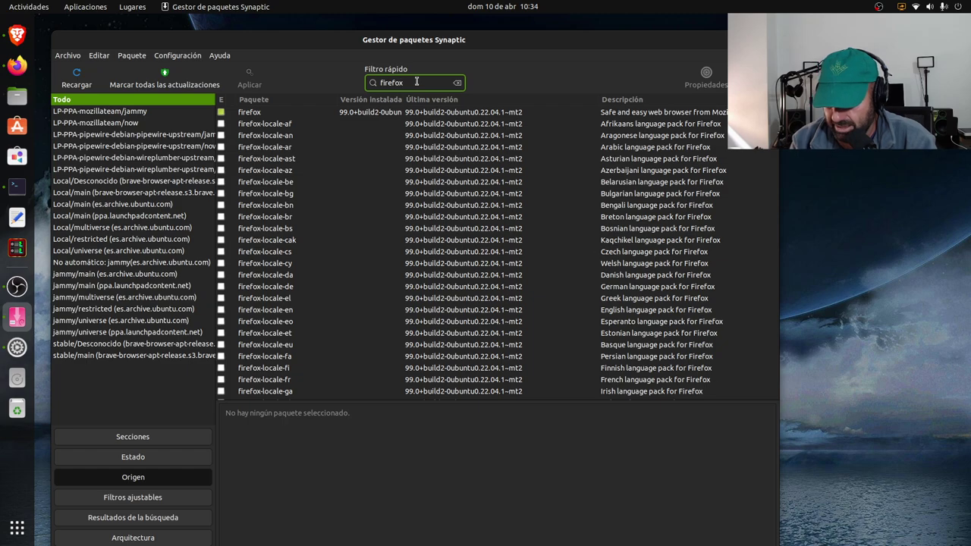
{"action": "type", "text": "cale"}
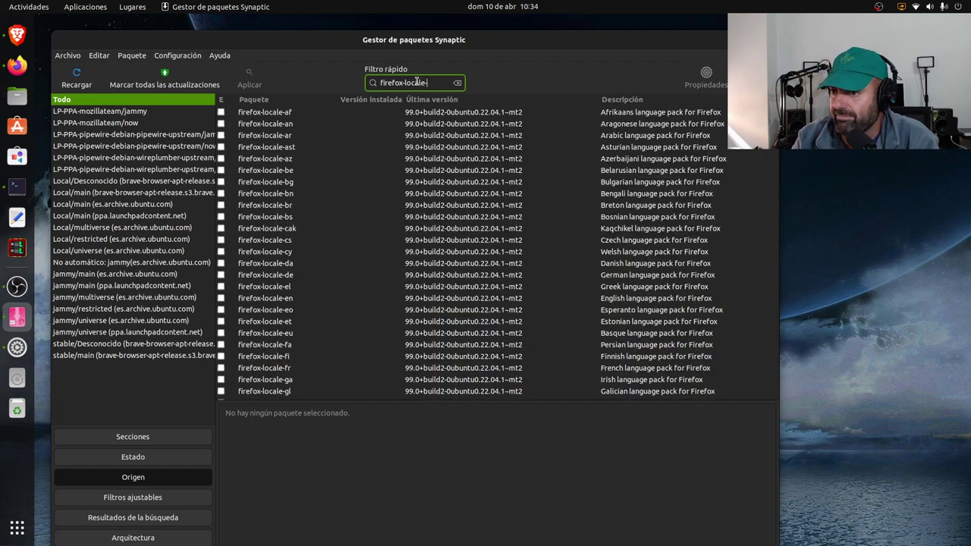
{"action": "type", "text": "-es"}
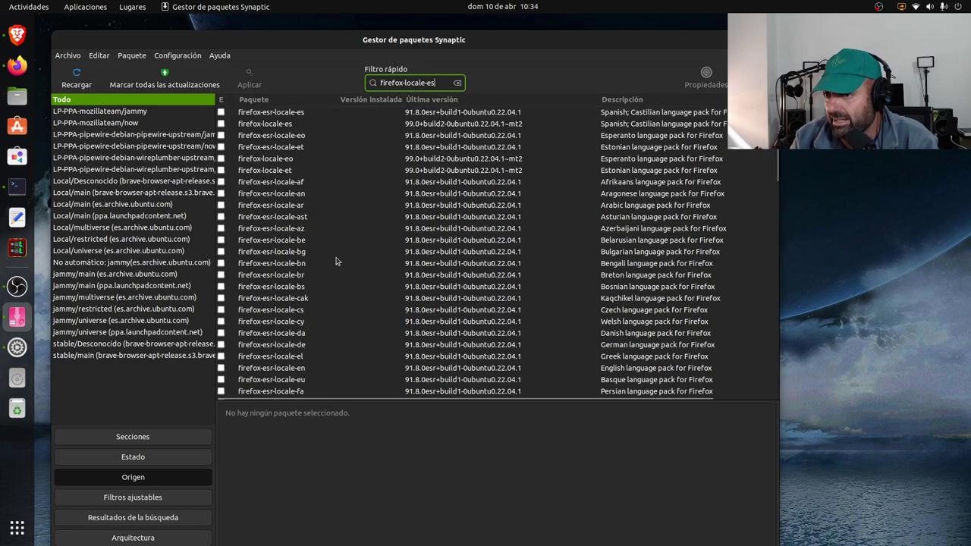
{"action": "left_click", "coordinate": [77, 81]}
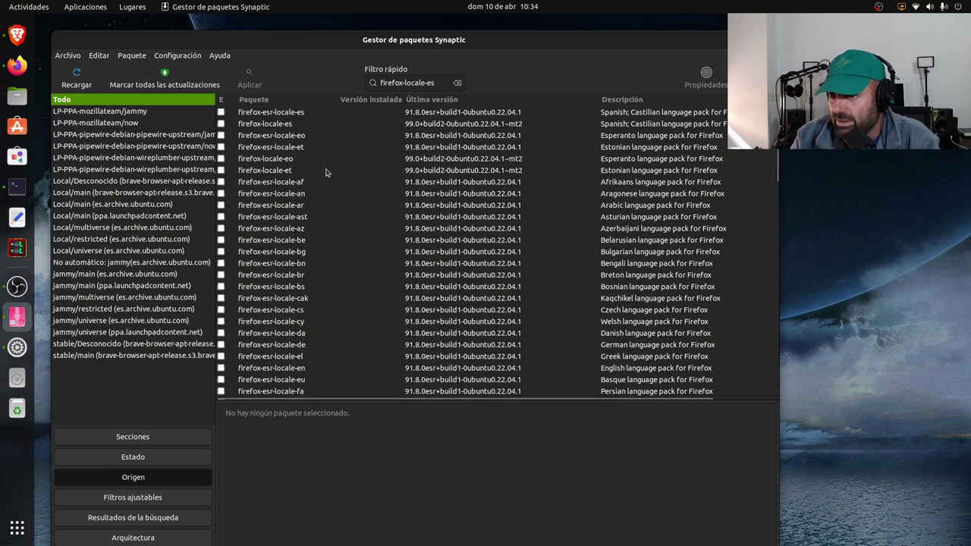
{"action": "left_click", "coordinate": [277, 126]}
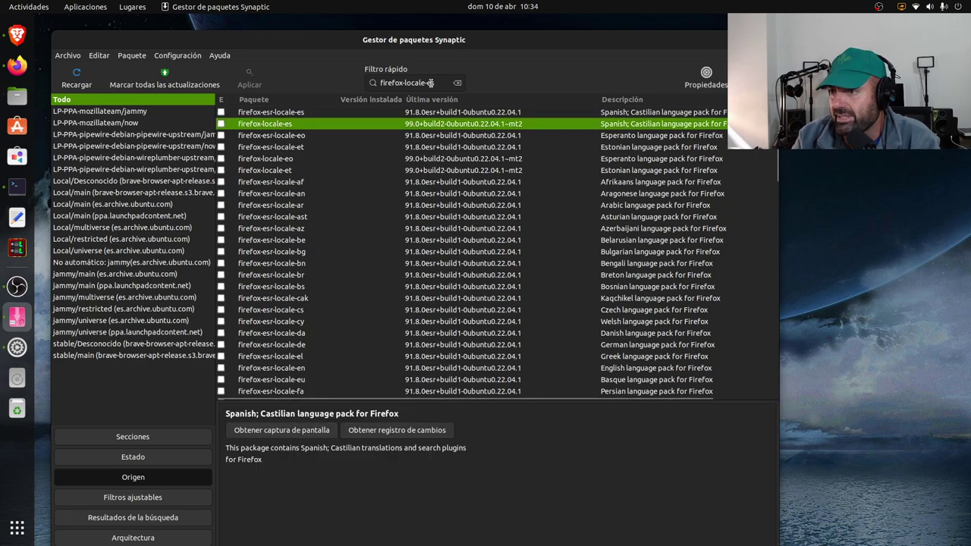
{"action": "left_click", "coordinate": [374, 83]}
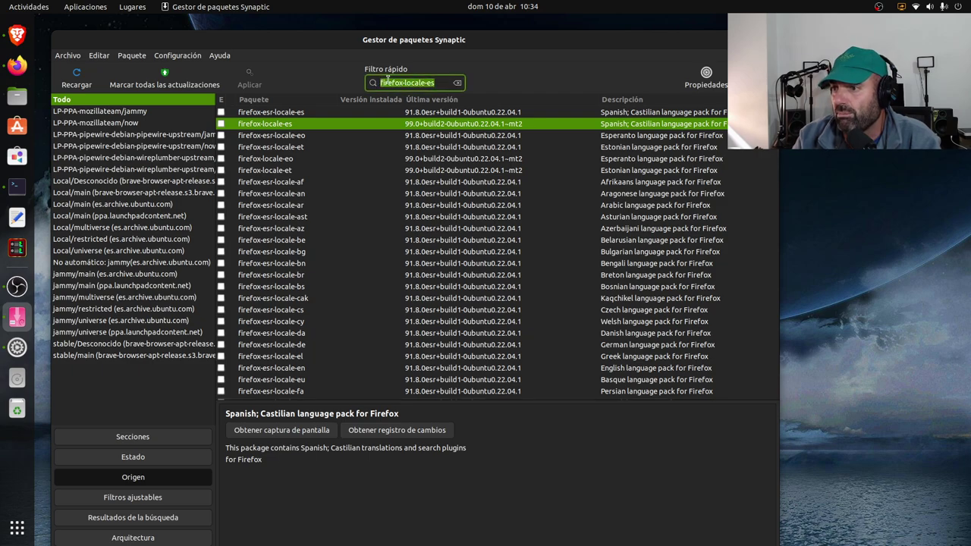
{"action": "right_click", "coordinate": [388, 81]}
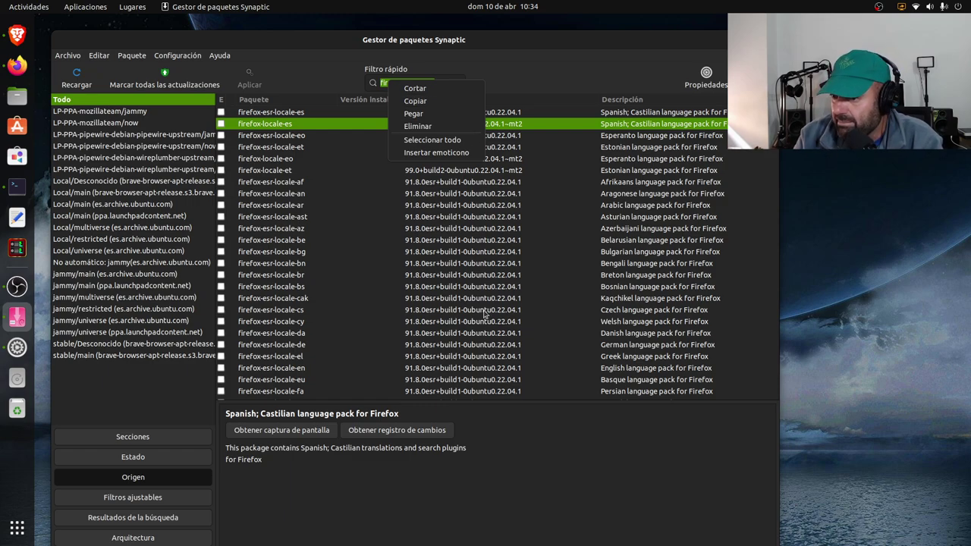
{"action": "left_click", "coordinate": [571, 364]}
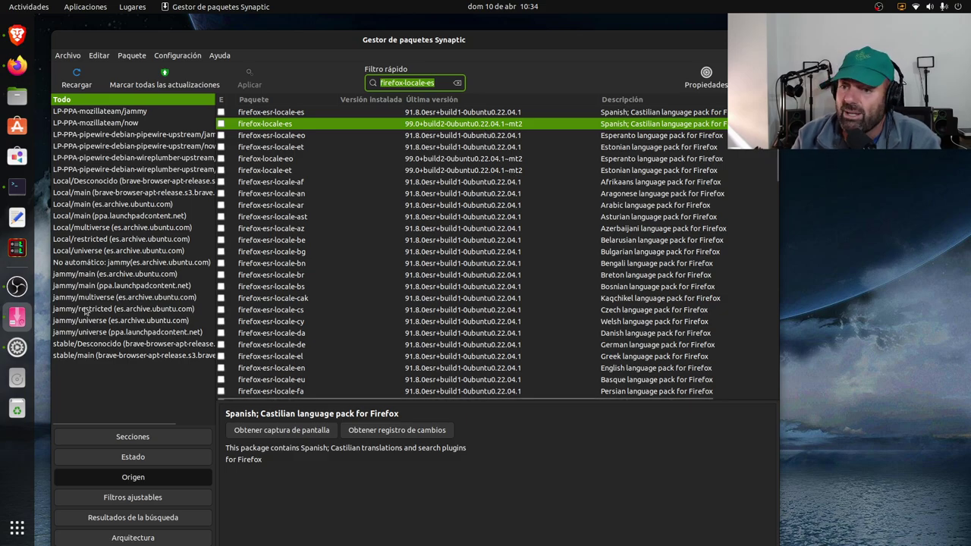
Switch to Brave and copy the full apt install command for Firefox from section 3 of the UbuntuHandbook guide.
{"action": "left_click", "coordinate": [17, 185]}
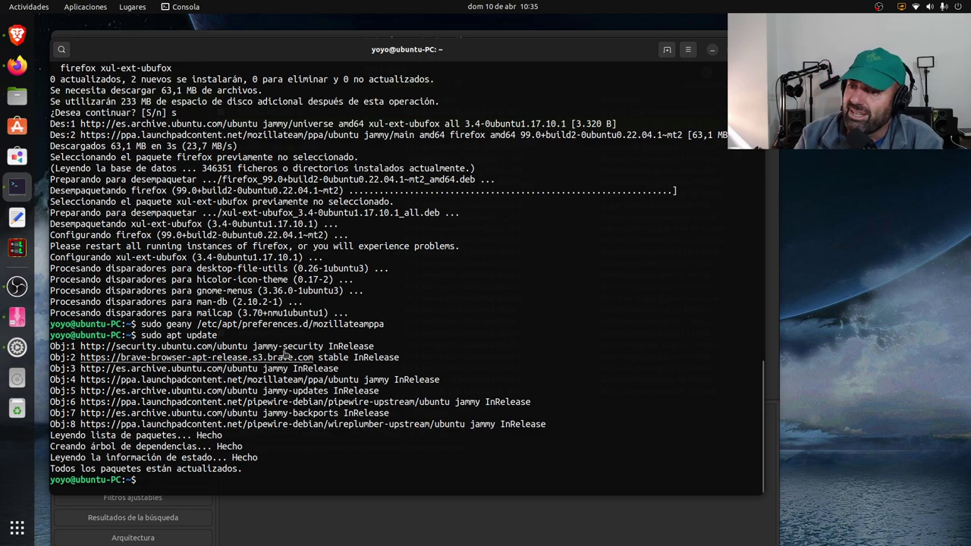
{"action": "scroll", "coordinate": [286, 355], "scroll_direction": "up", "scroll_amount": 2}
{"action": "left_click", "coordinate": [17, 34]}
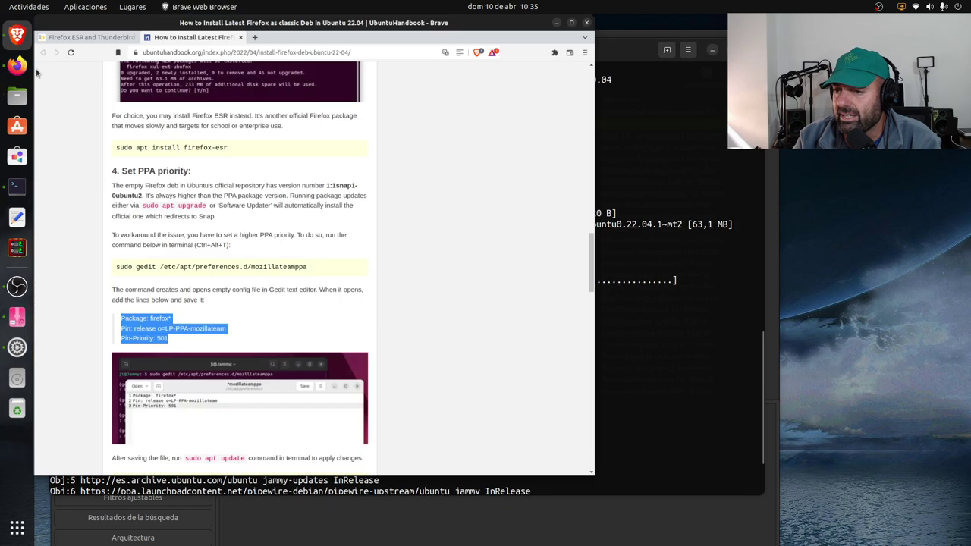
{"action": "scroll", "coordinate": [268, 288], "scroll_direction": "up", "scroll_amount": 9}
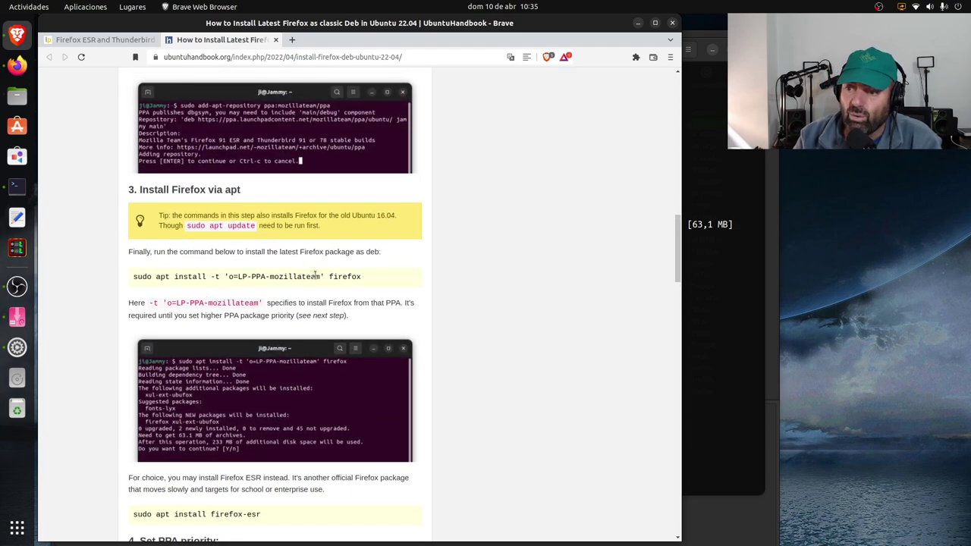
{"action": "left_click_drag", "start_coordinate": [325, 278], "coordinate": [203, 278]}
{"action": "left_click", "coordinate": [377, 282]}
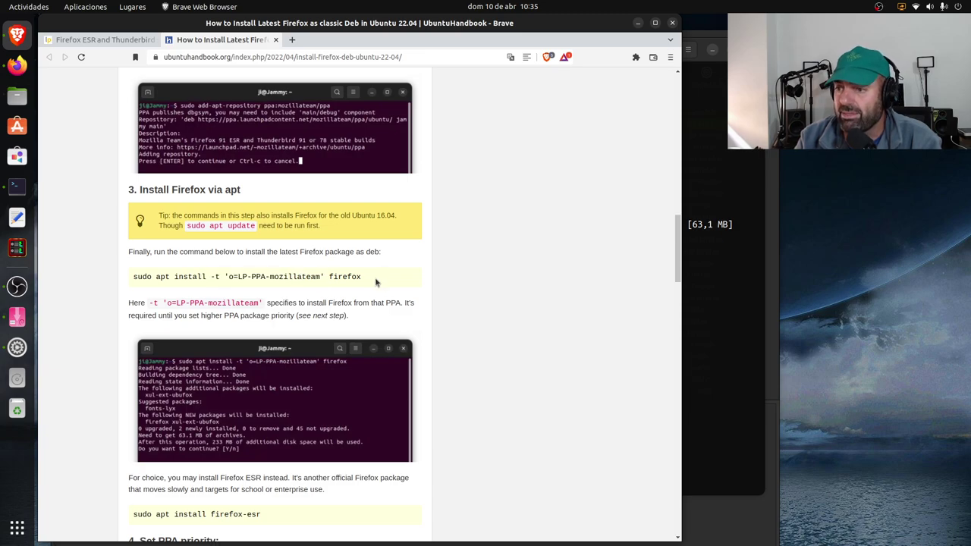
{"action": "left_click_drag", "start_coordinate": [372, 282], "coordinate": [133, 278]}
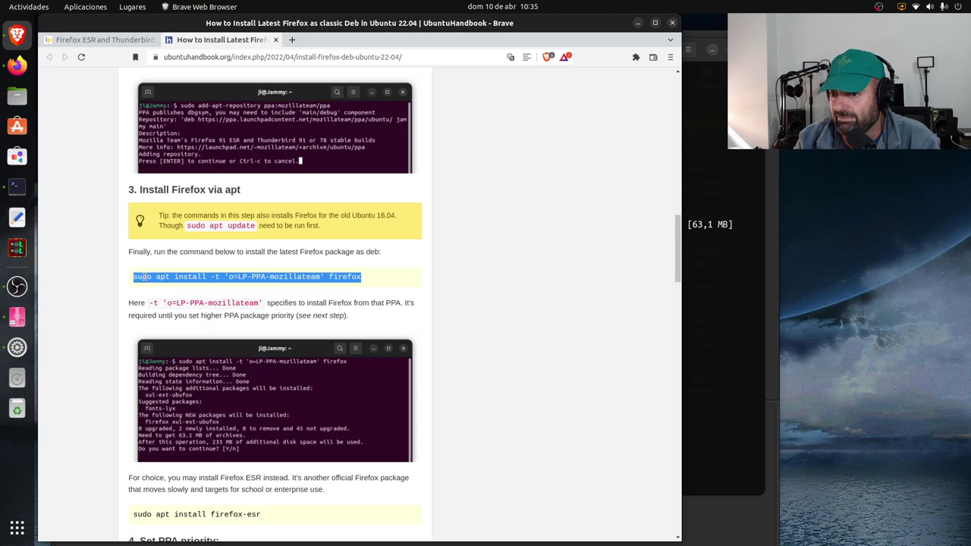
{"action": "right_click", "coordinate": [149, 279]}
{"action": "left_click", "coordinate": [175, 282]}
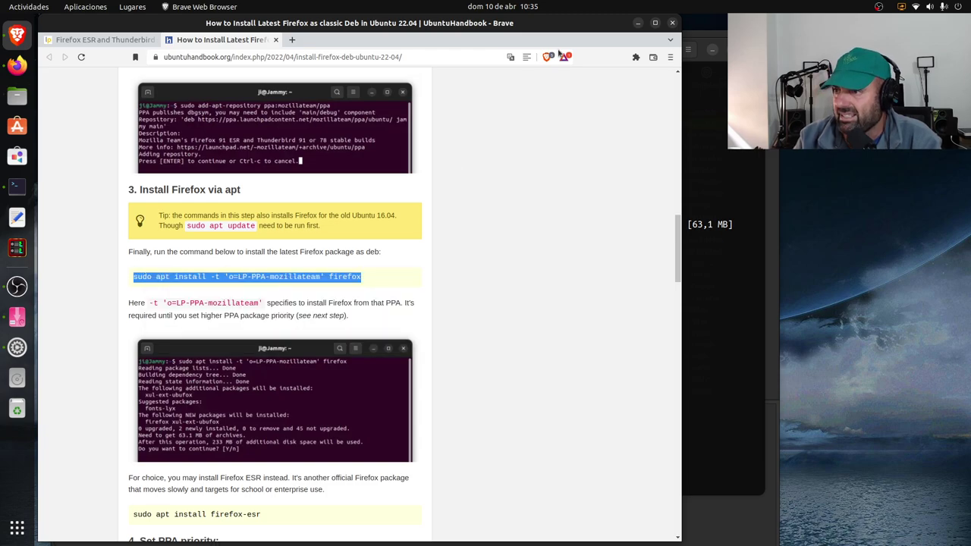
Return to the terminal, paste the copied install command at the prompt, and append the package name firefox-locale-es.
{"action": "left_click", "coordinate": [638, 23]}
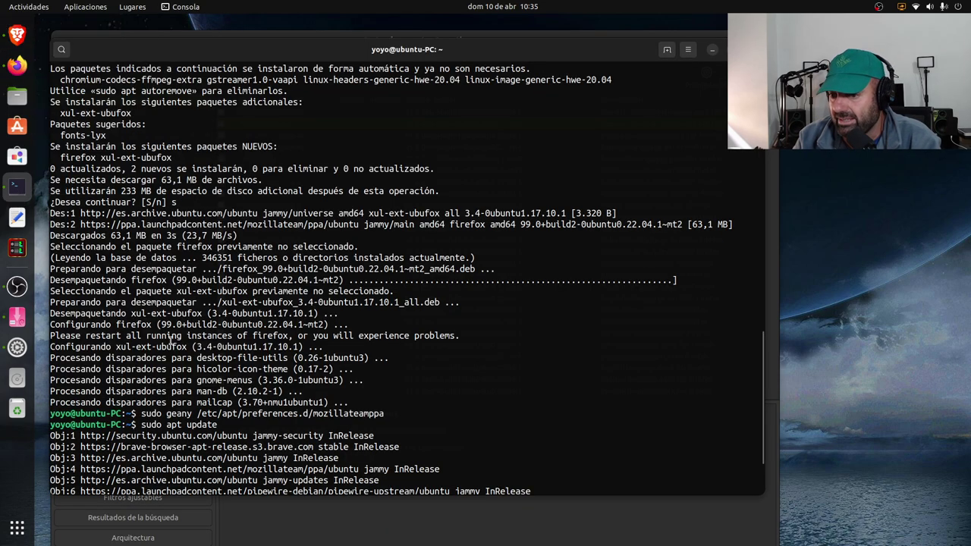
{"action": "right_click", "coordinate": [197, 488]}
{"action": "left_click", "coordinate": [251, 491]}
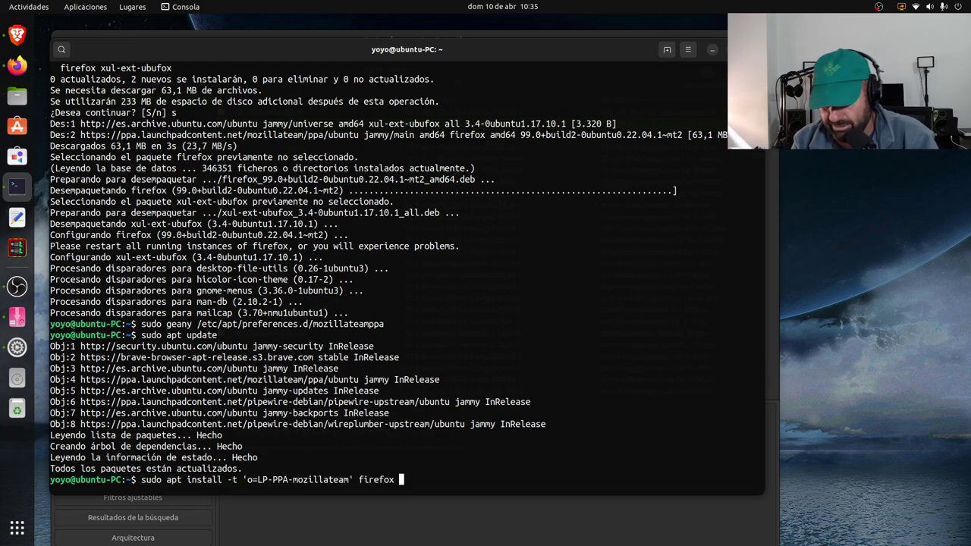
{"action": "type", "text": "fir"}
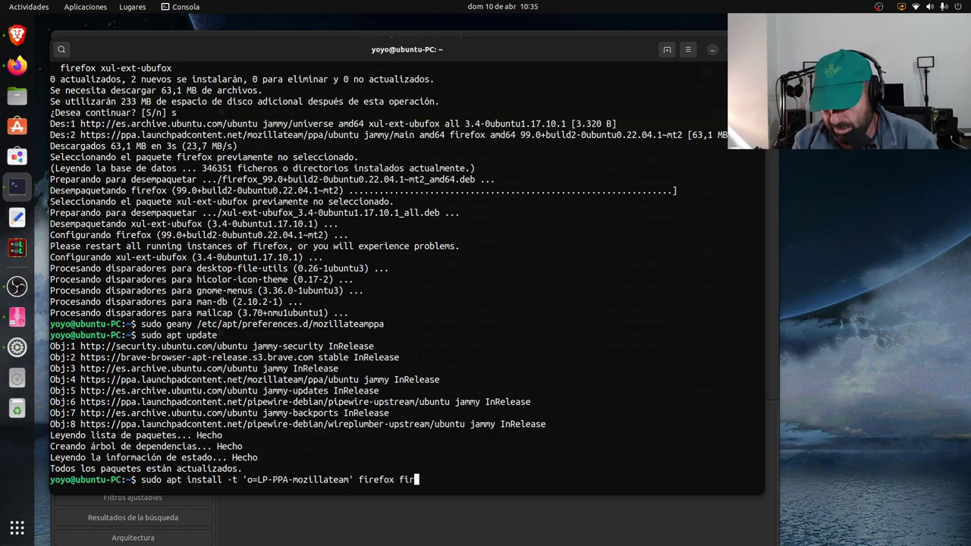
{"action": "type", "text": "efox-"}
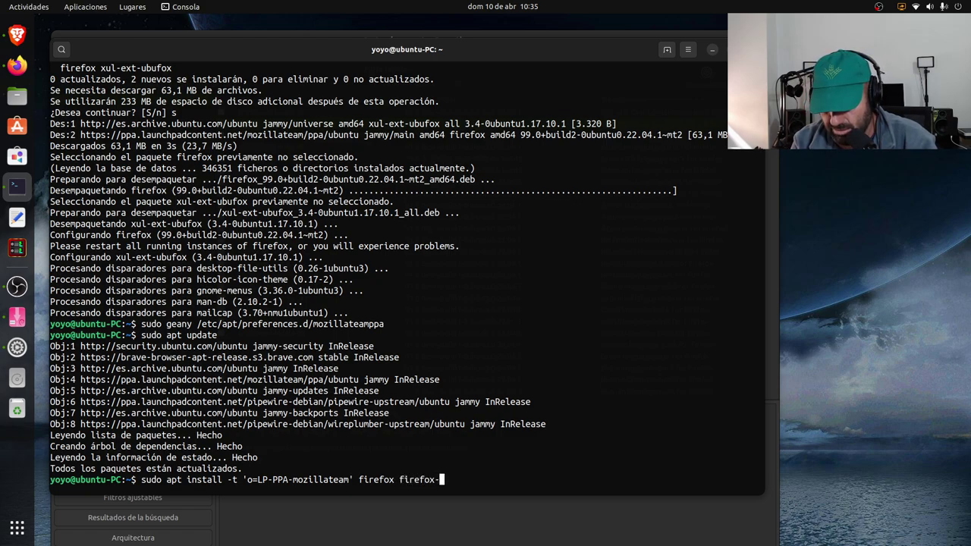
{"action": "type", "text": "local"}
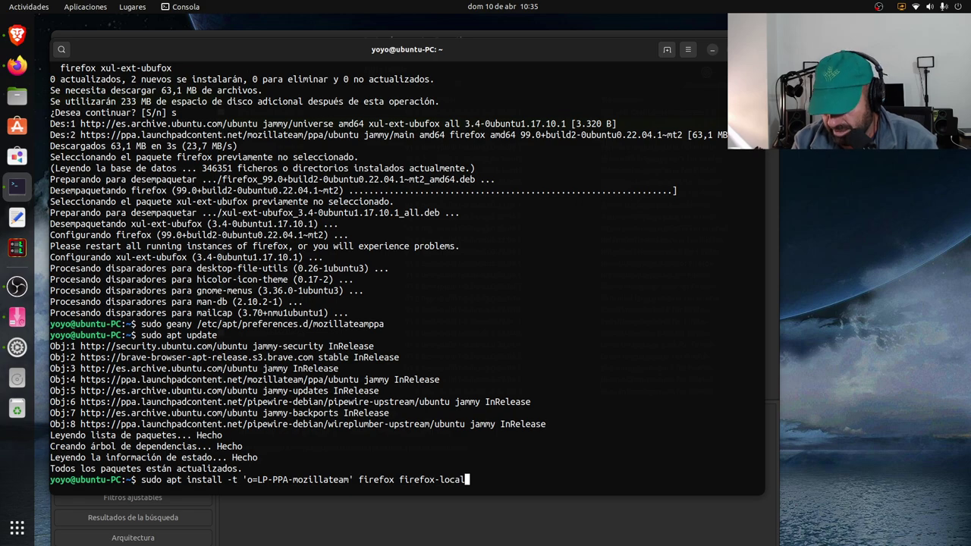
{"action": "type", "text": "e-es"}
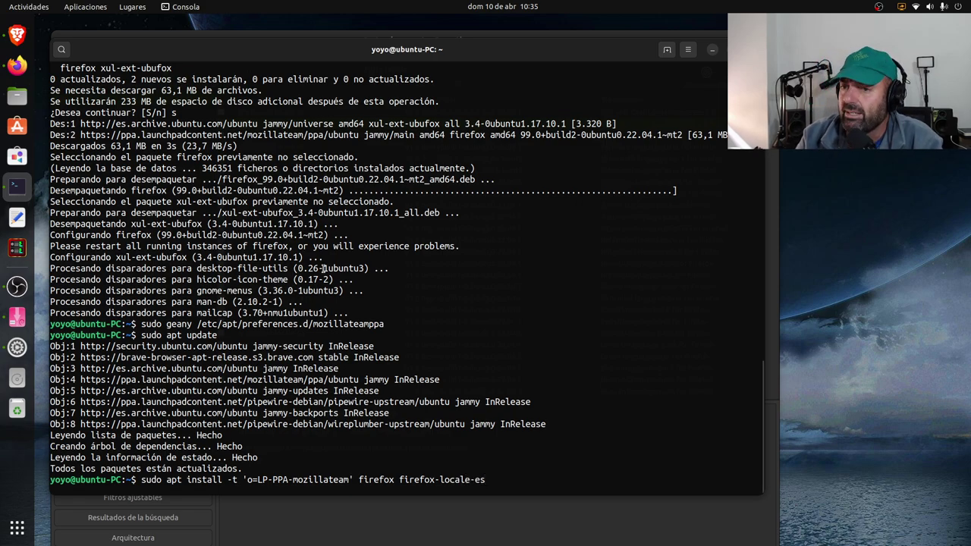
Close Synaptic, run the prepared command to install firefox-locale-es from the Mozilla Team PPA, and confirm the installation with "s".
{"action": "left_click", "coordinate": [18, 317]}
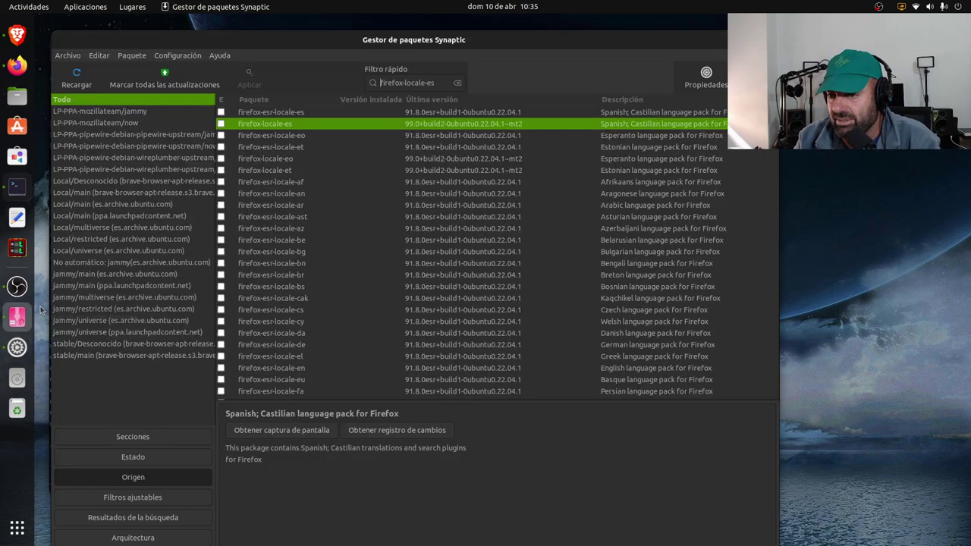
{"action": "key", "text": "alt+Tab"}
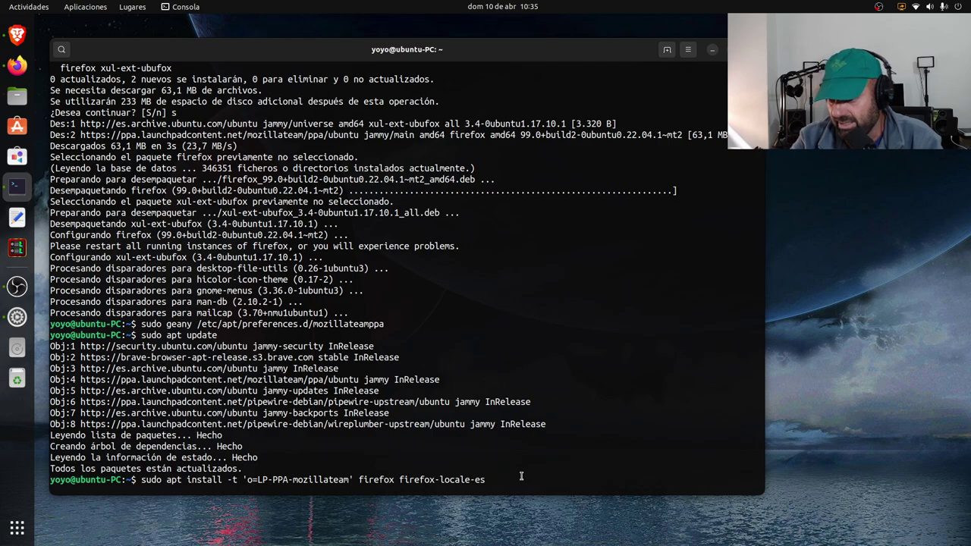
{"action": "key", "text": "Return"}
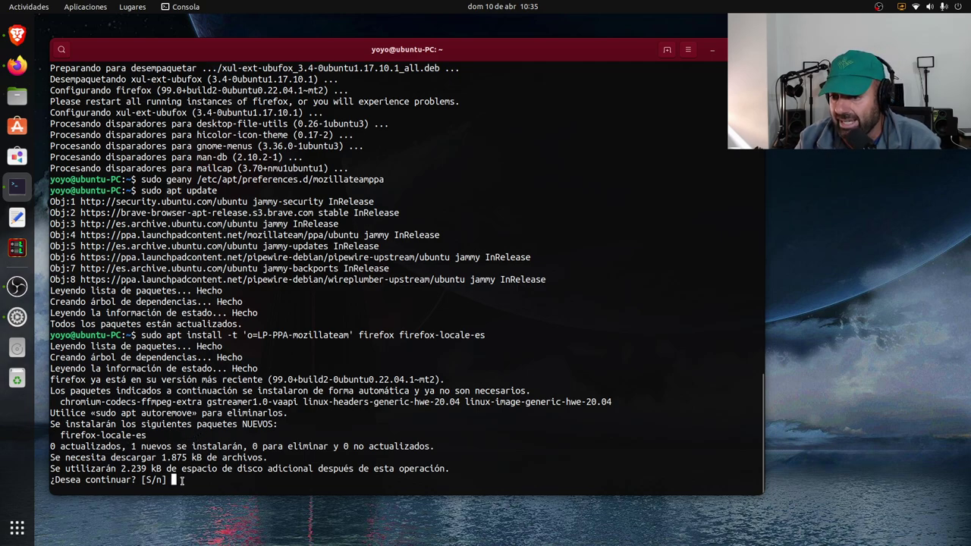
{"action": "type", "text": "s"}
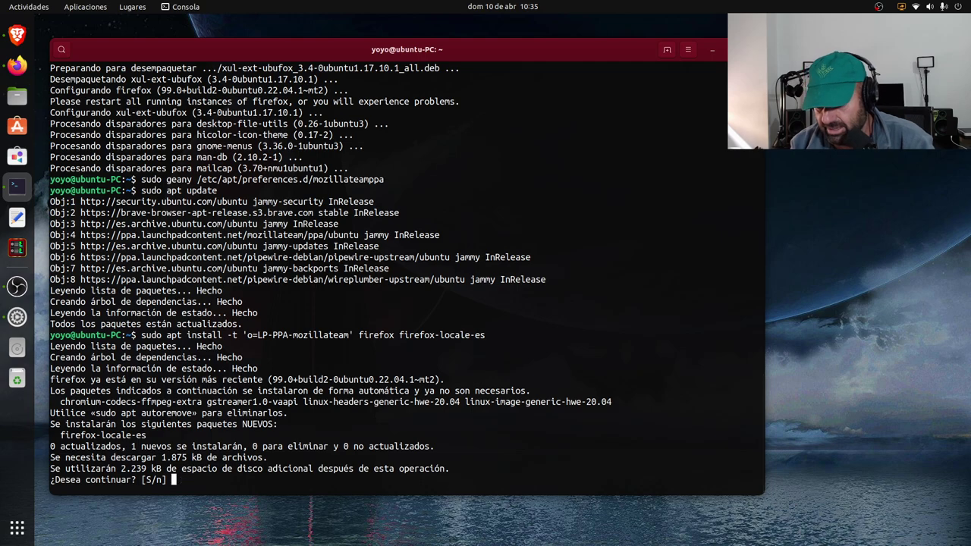
{"action": "key", "text": "Return"}
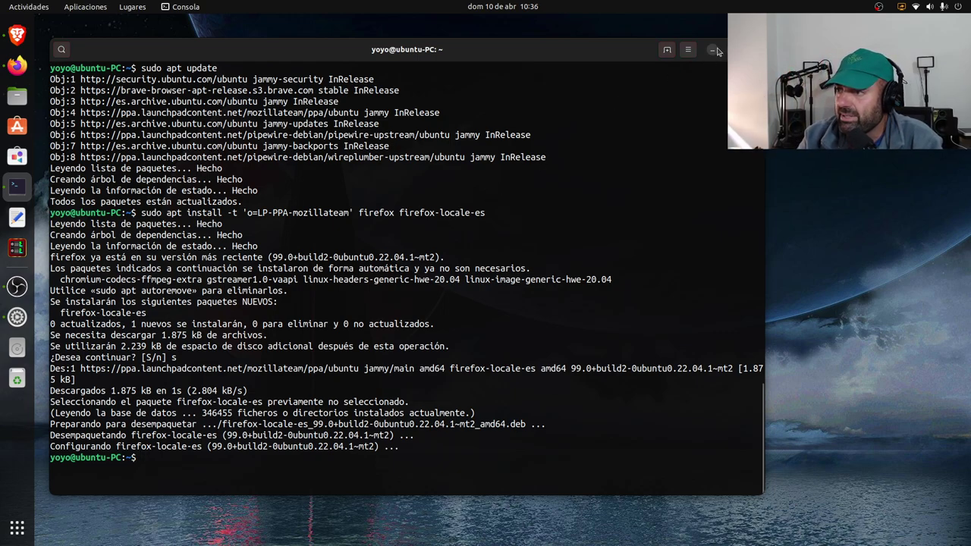
Minimize the terminal, close the open Firefox window, and relaunch Firefox to load the Spanish language pack.
{"action": "left_click", "coordinate": [712, 49]}
{"action": "left_click", "coordinate": [8, 66]}
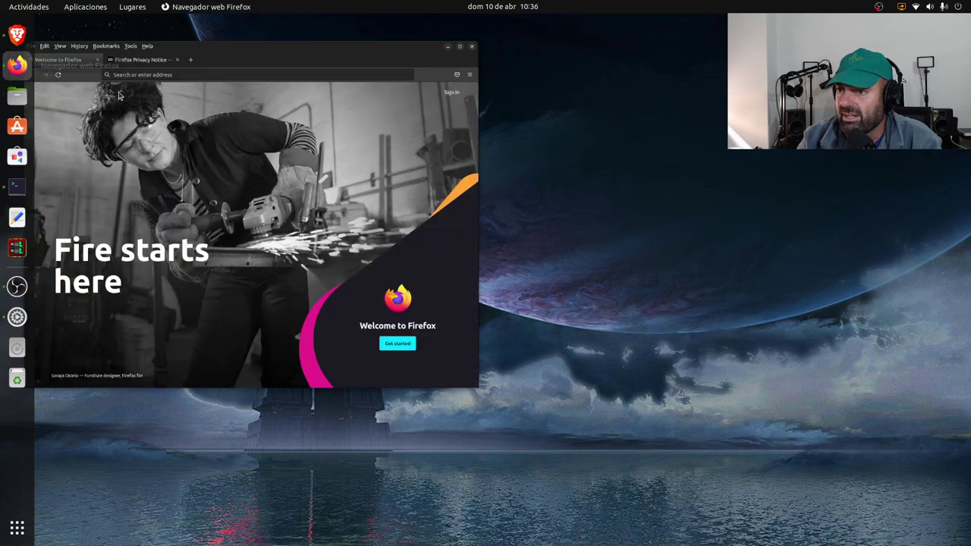
{"action": "left_click", "coordinate": [677, 53]}
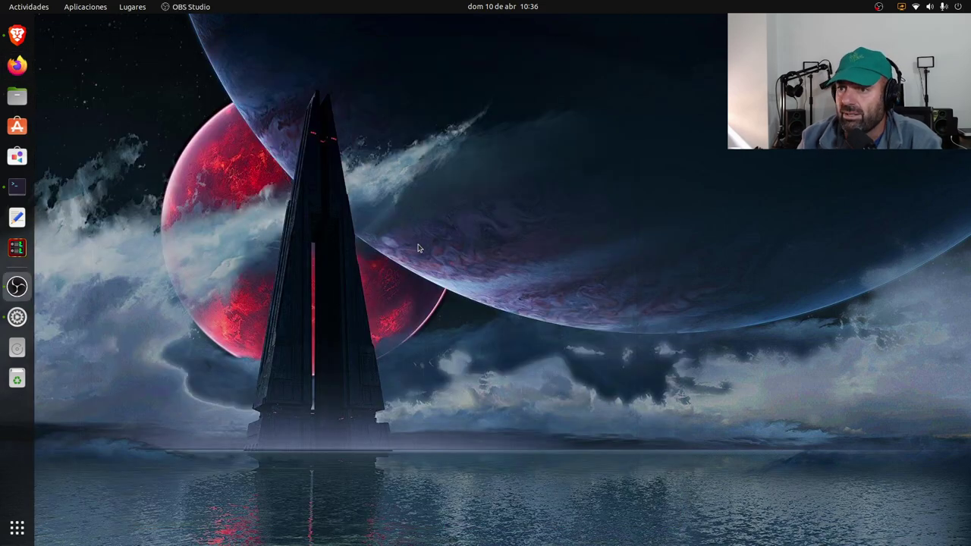
{"action": "left_click", "coordinate": [16, 65]}
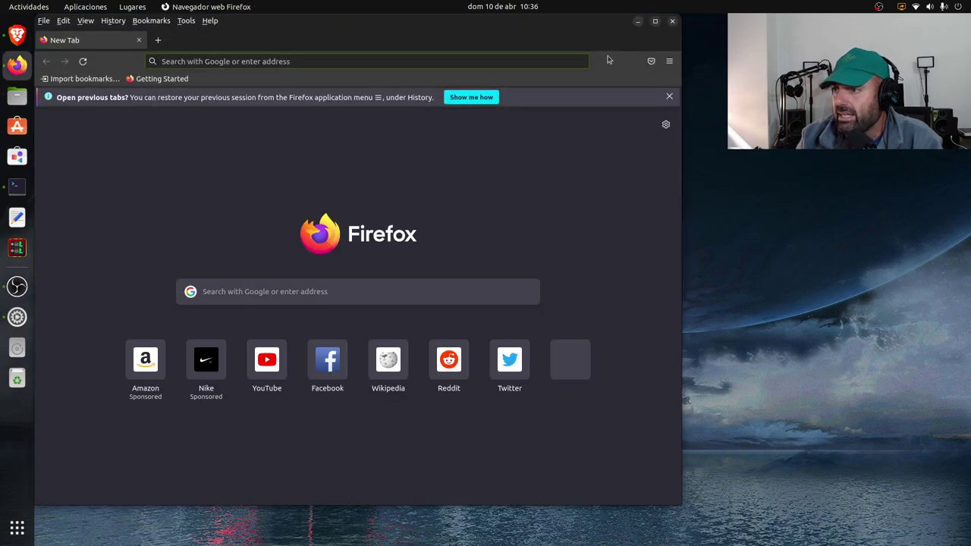
Look through Firefox's menus for the preferences and open the General settings page.
{"action": "left_click", "coordinate": [188, 21]}
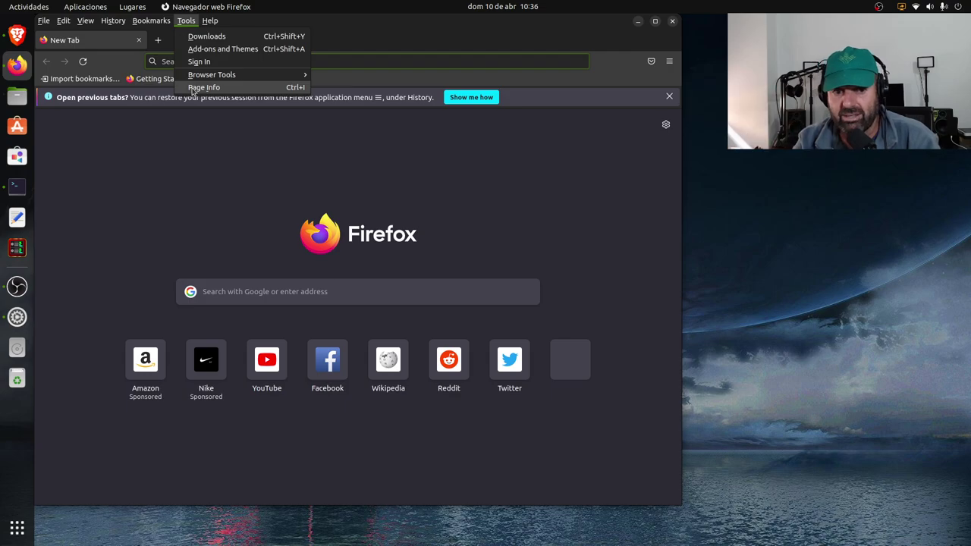
{"action": "left_click", "coordinate": [151, 21]}
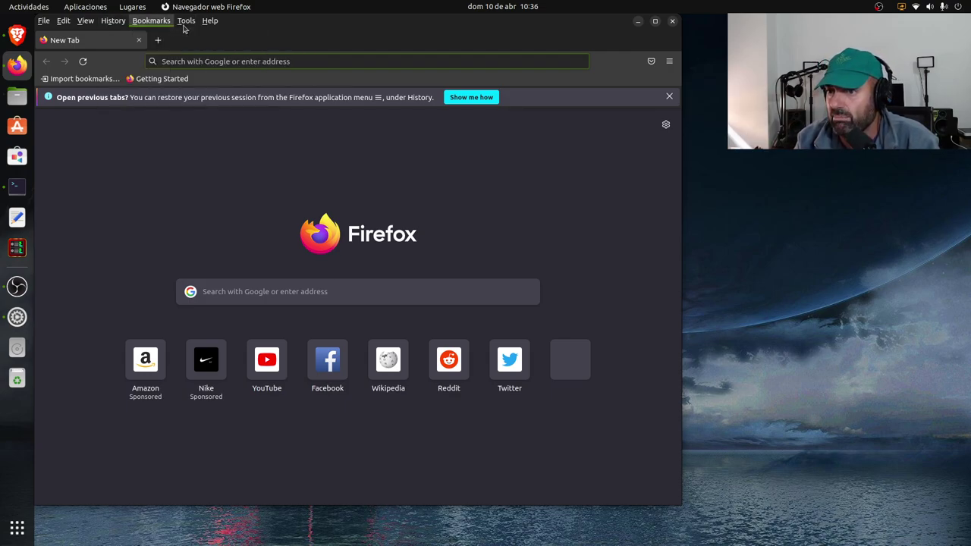
{"action": "left_click", "coordinate": [63, 22]}
{"action": "left_click", "coordinate": [81, 139]}
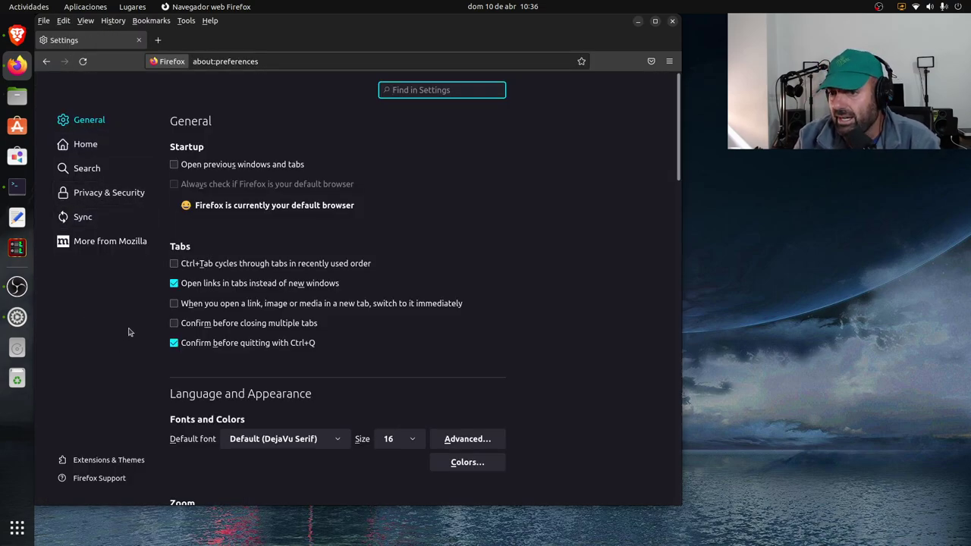
Search for more languages in the Firefox language settings, add Español (ES) as the display language, and apply the change.
{"action": "scroll", "coordinate": [467, 307], "scroll_direction": "down", "scroll_amount": 5}
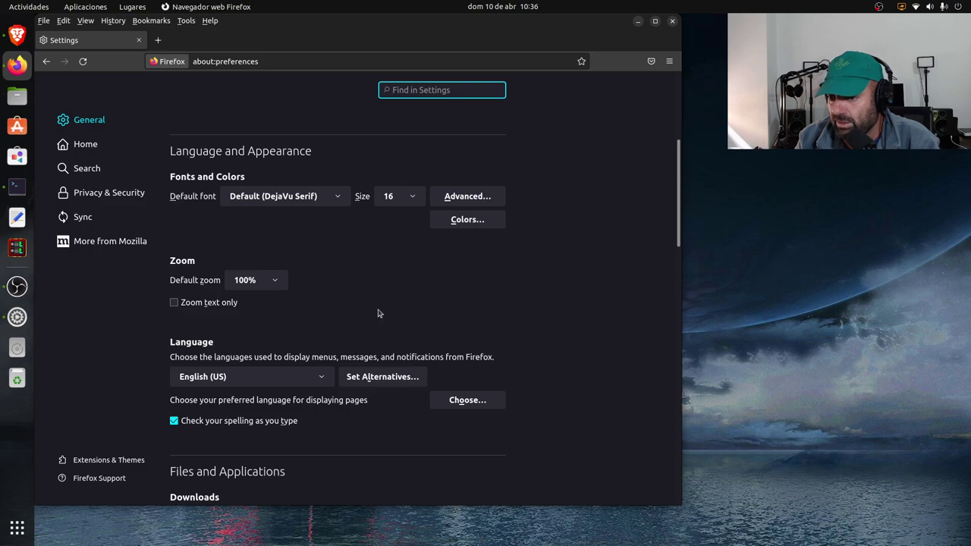
{"action": "left_click", "coordinate": [284, 377]}
{"action": "left_click", "coordinate": [235, 410]}
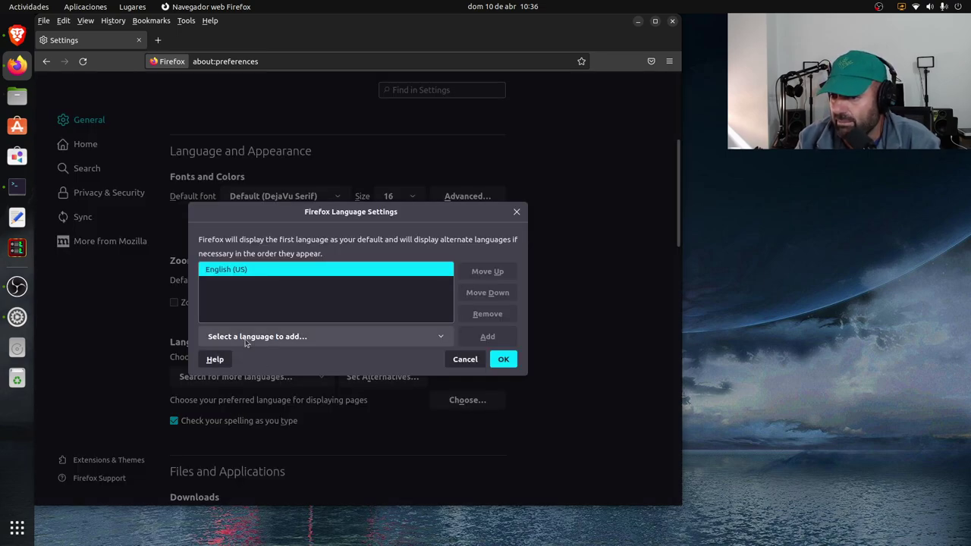
{"action": "left_click", "coordinate": [247, 342]}
{"action": "scroll", "coordinate": [269, 239], "scroll_direction": "down", "scroll_amount": 10}
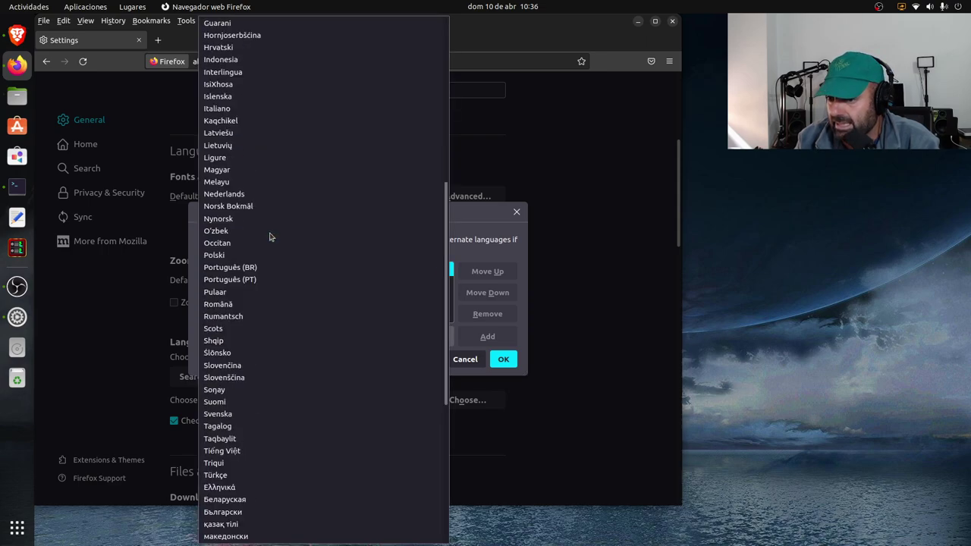
{"action": "scroll", "coordinate": [270, 237], "scroll_direction": "down", "scroll_amount": 4}
{"action": "scroll", "coordinate": [267, 251], "scroll_direction": "down", "scroll_amount": 2}
{"action": "scroll", "coordinate": [265, 256], "scroll_direction": "up", "scroll_amount": 15}
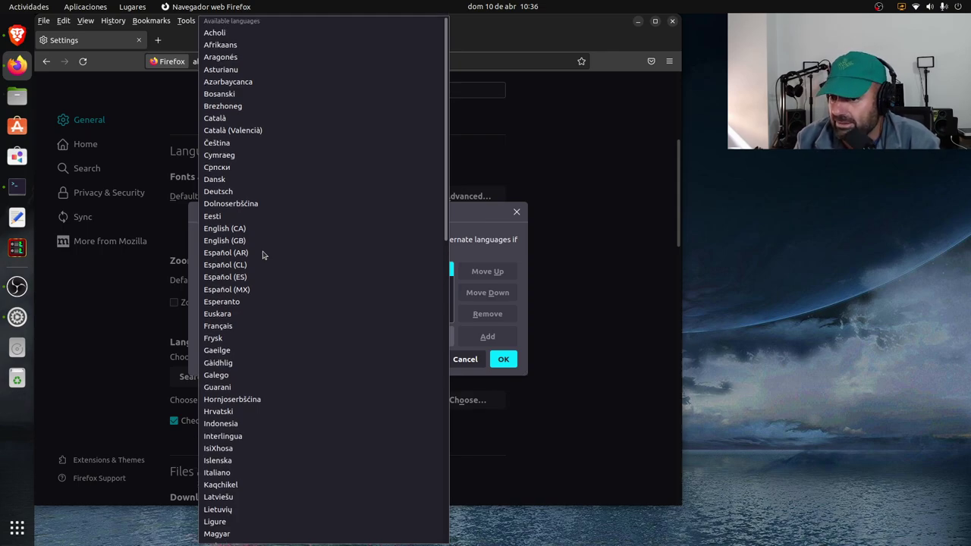
{"action": "scroll", "coordinate": [263, 255], "scroll_direction": "down", "scroll_amount": 2}
{"action": "left_click", "coordinate": [230, 206]}
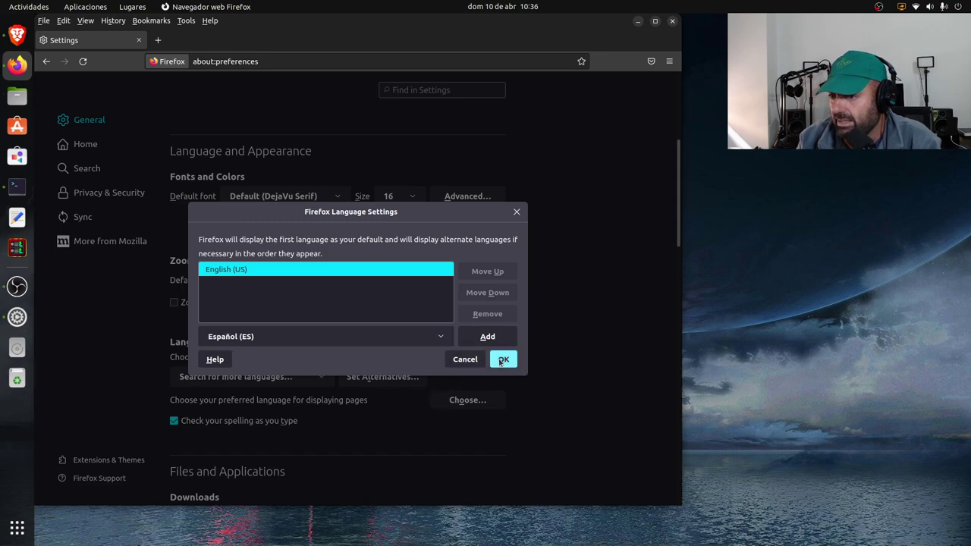
{"action": "left_click", "coordinate": [488, 337]}
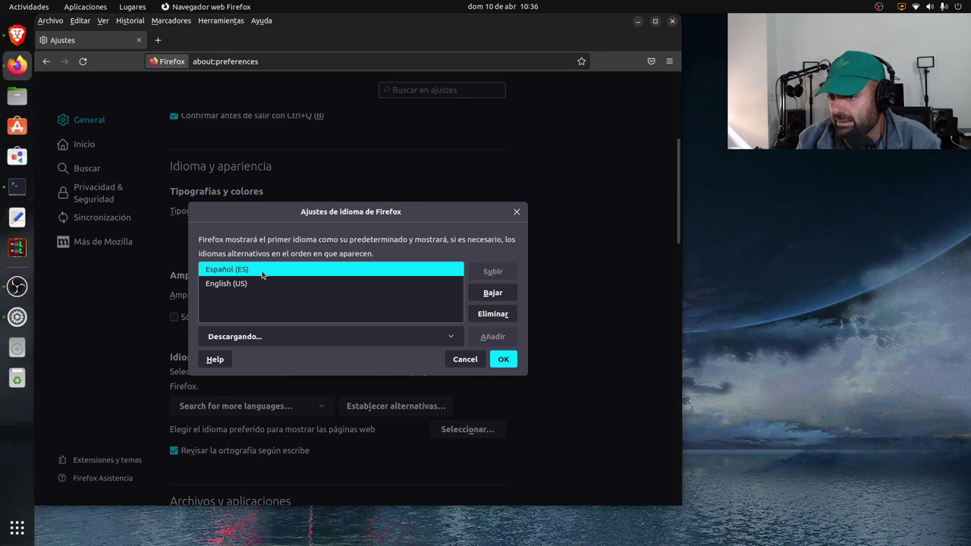
{"action": "left_click", "coordinate": [497, 361]}
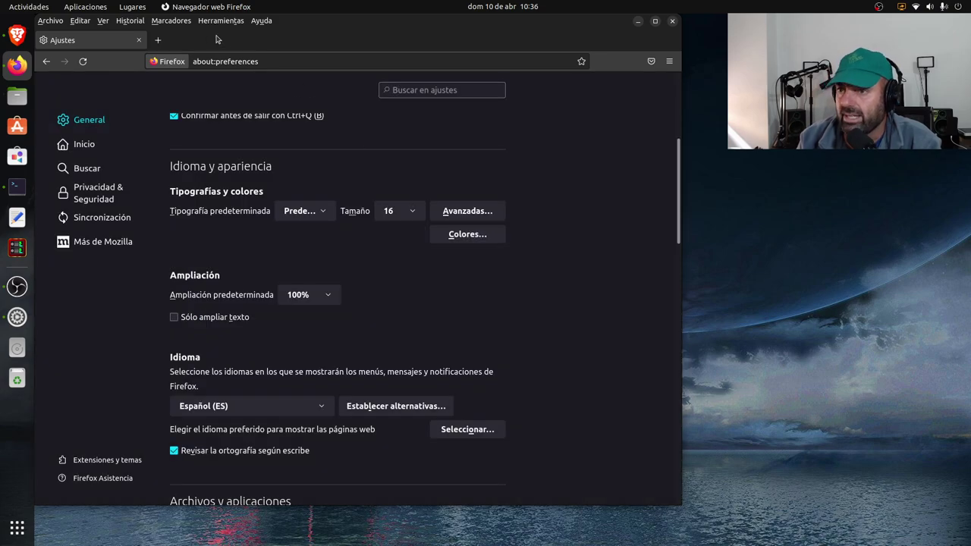
Check the browser version and build information in the About Firefox window, and close it.
{"action": "left_click", "coordinate": [263, 22]}
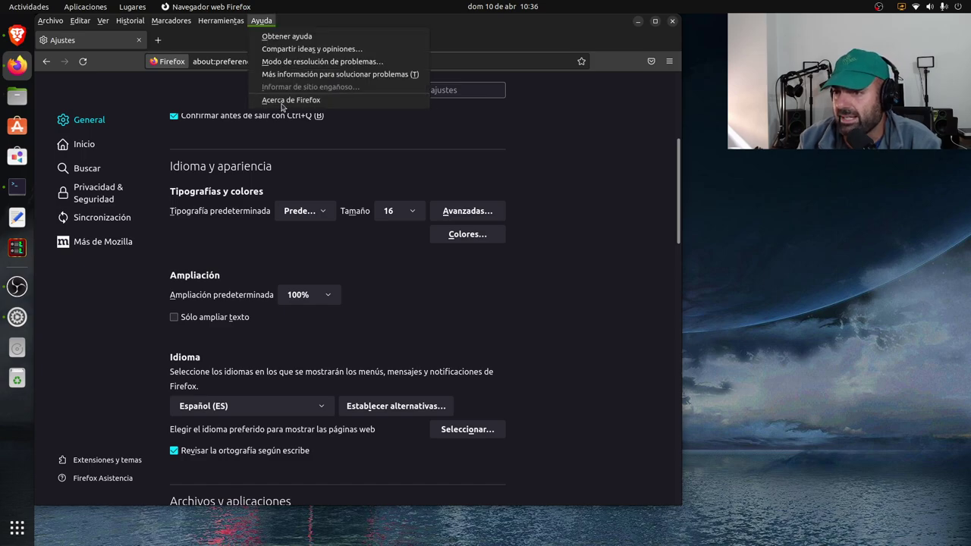
{"action": "left_click", "coordinate": [280, 102]}
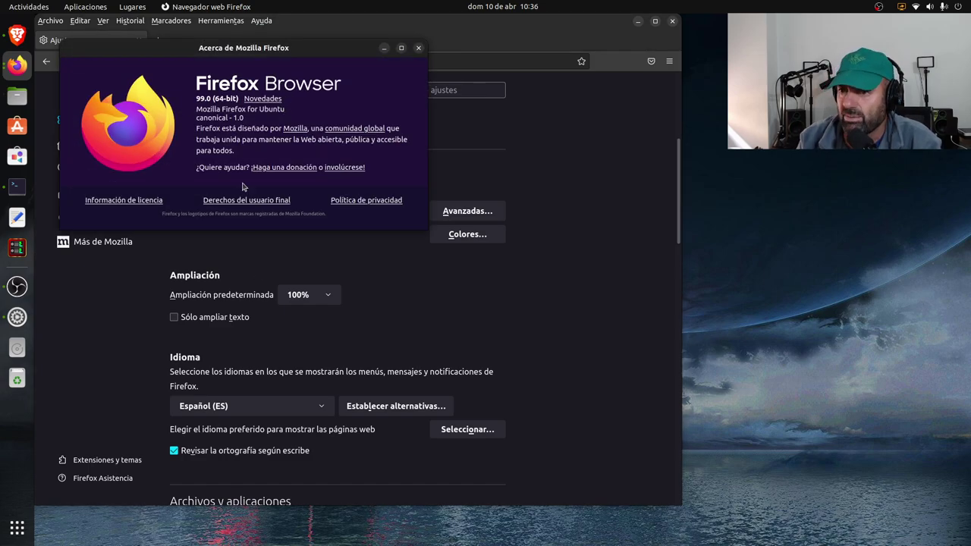
{"action": "left_click", "coordinate": [418, 47]}
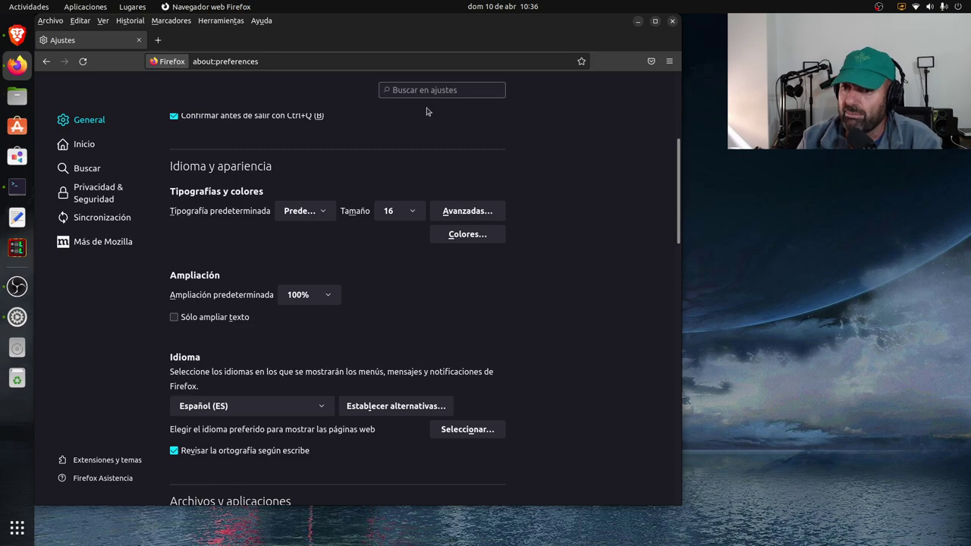
Maximize the Firefox window and load google.es.
{"action": "left_click_drag", "start_coordinate": [346, 45], "coordinate": [466, 85]}
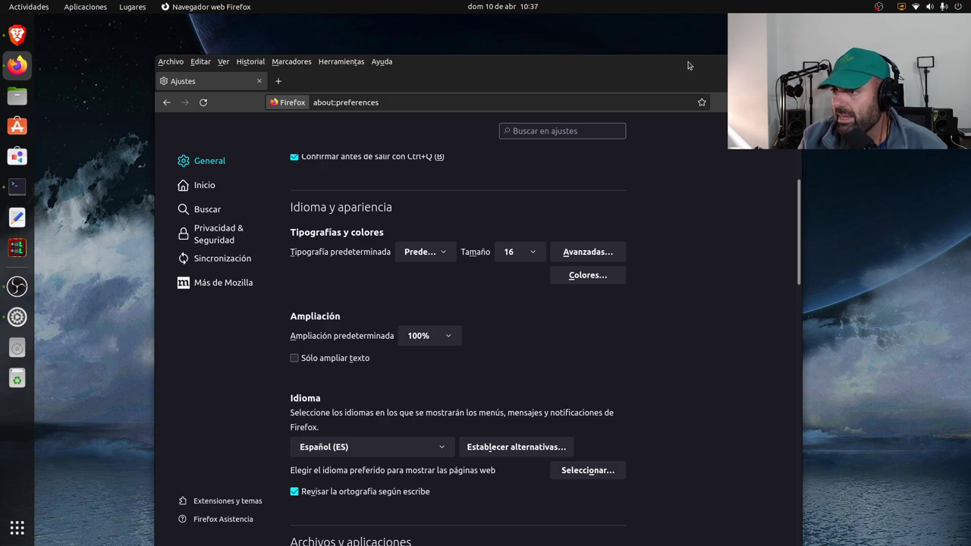
{"action": "left_click_drag", "start_coordinate": [691, 66], "coordinate": [597, 61]}
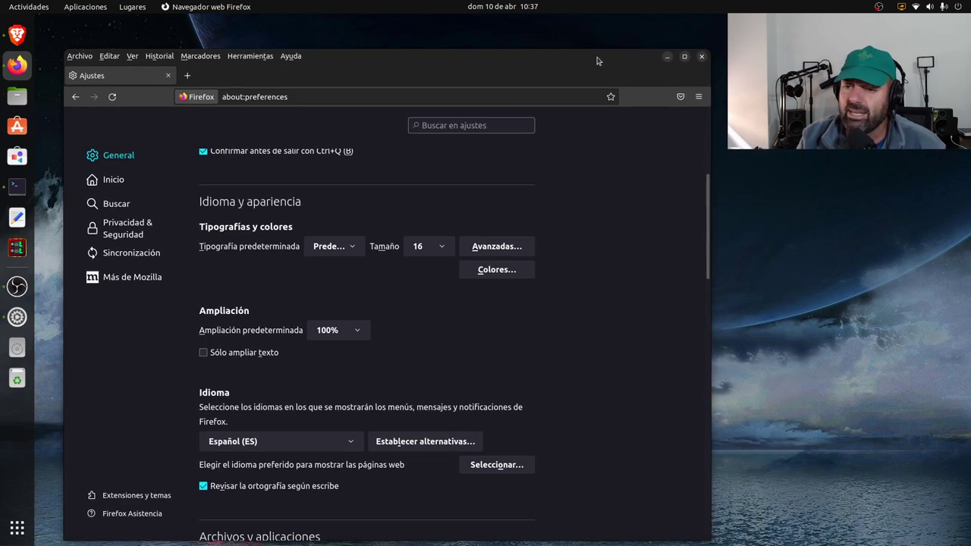
{"action": "left_click", "coordinate": [685, 57]}
{"action": "left_click", "coordinate": [287, 59]}
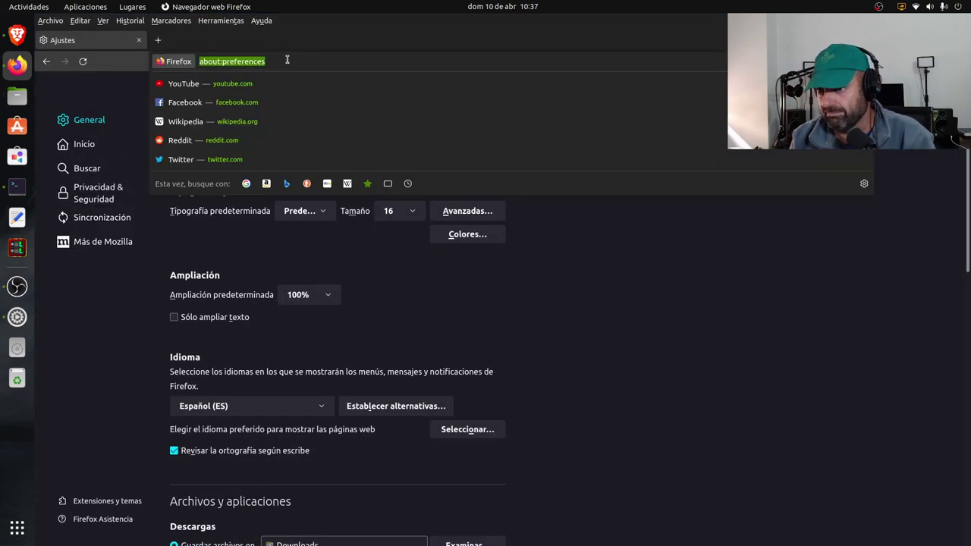
{"action": "type", "text": "google.es"}
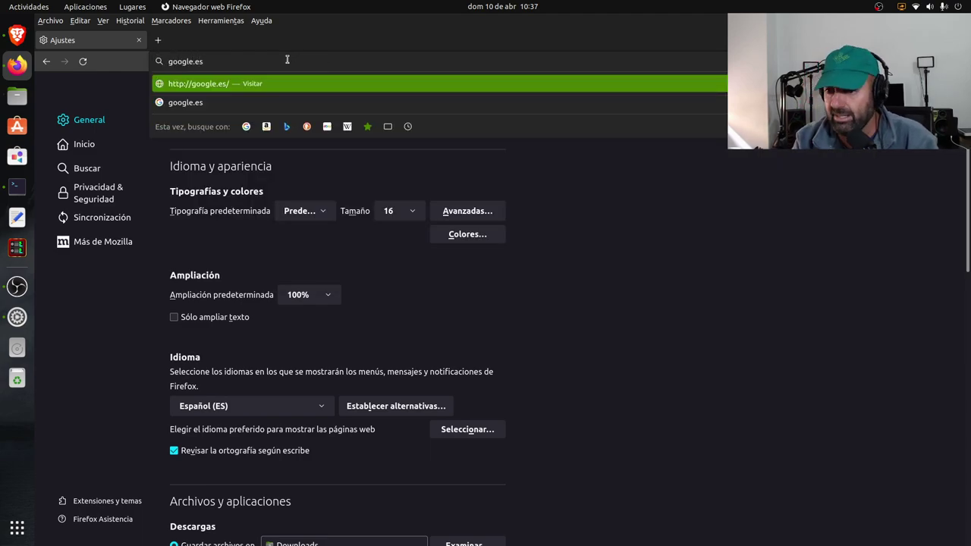
{"action": "key", "text": "Return"}
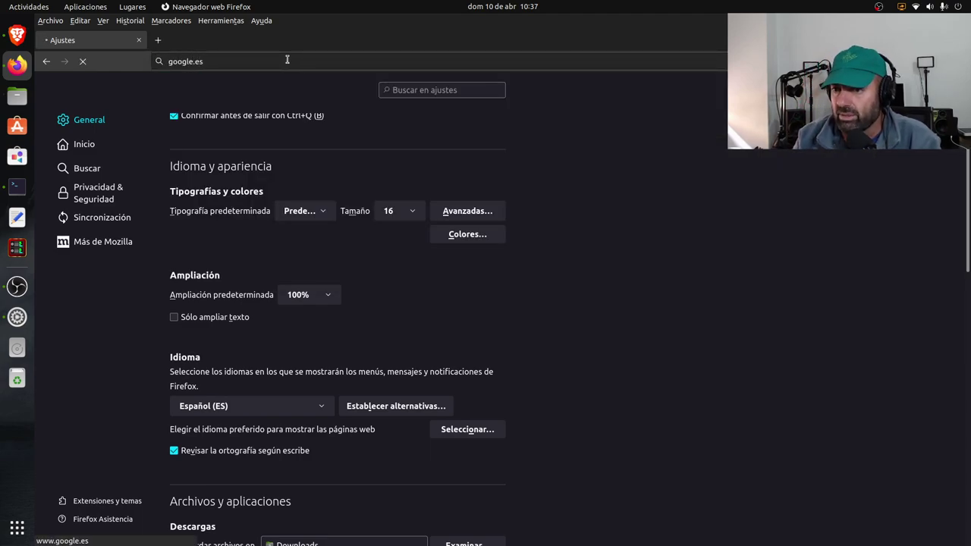
{"action": "left_click", "coordinate": [654, 474]}
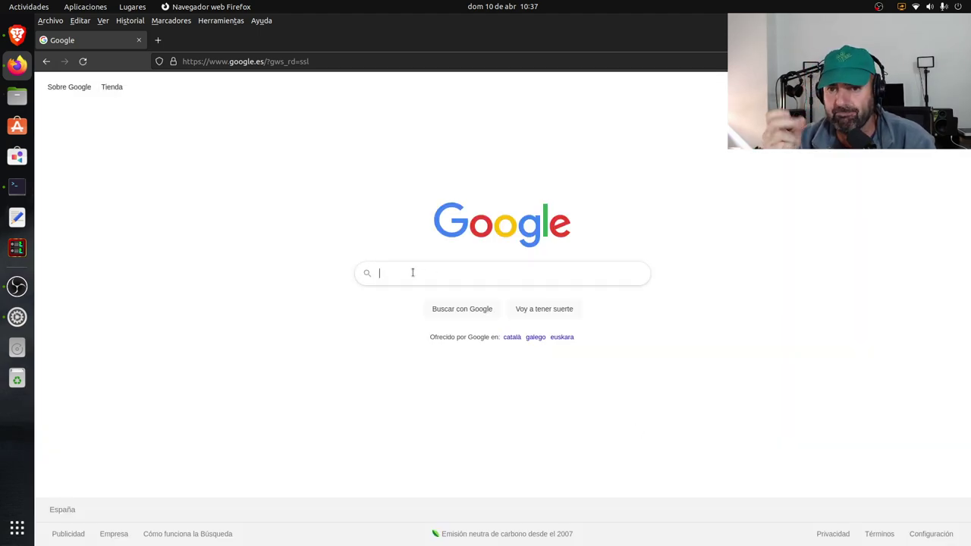
Search Google for "gnome shell extensions" and open the GNOME Shell Extensions site.
{"action": "type", "text": "gn"}
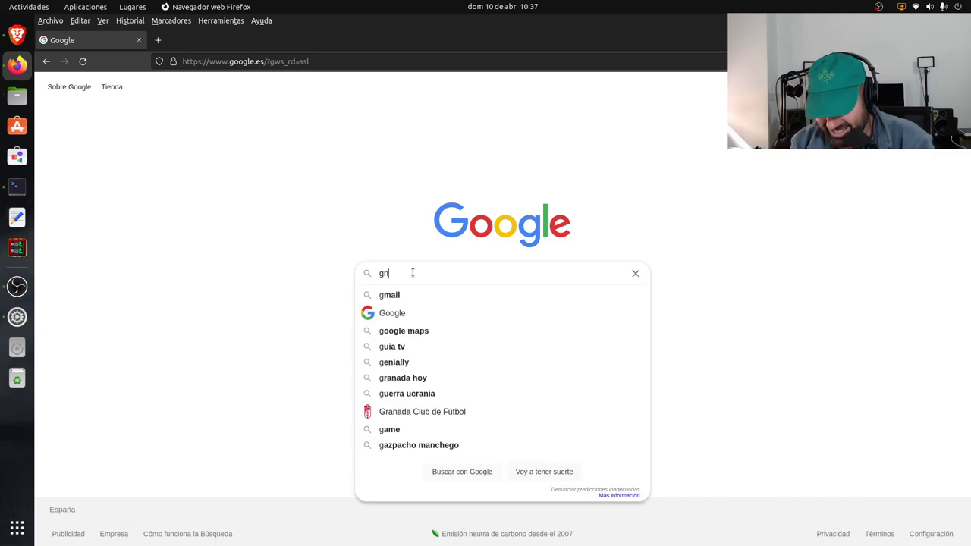
{"action": "type", "text": "ome shell"}
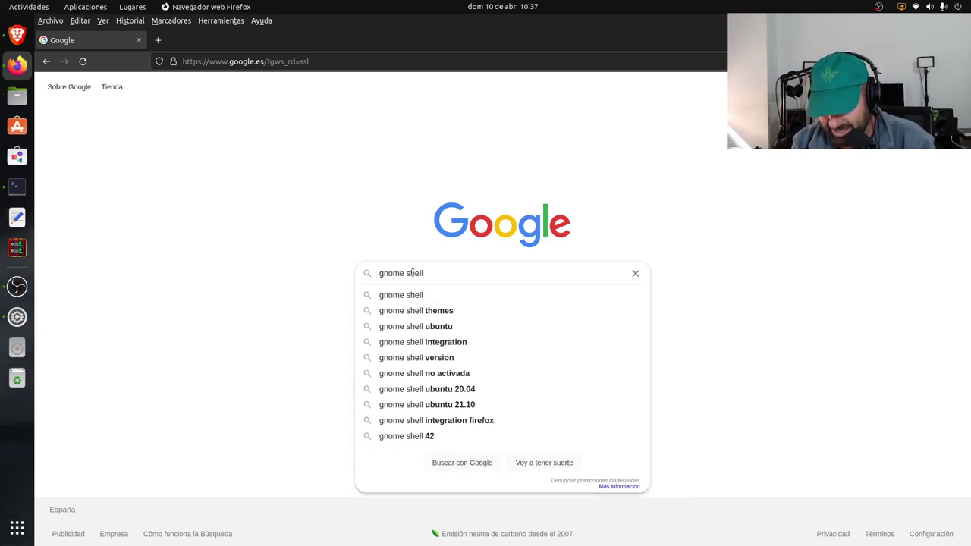
{"action": "type", "text": " extensions"}
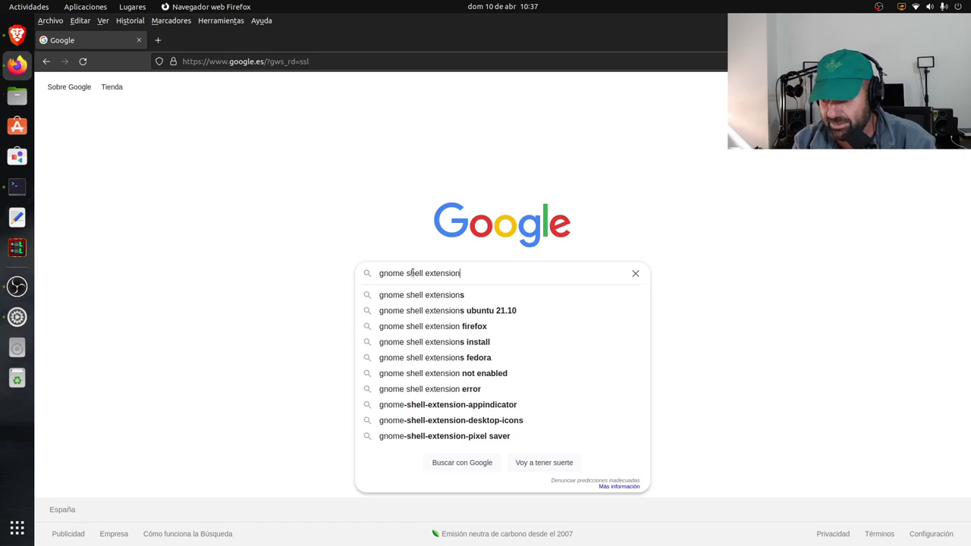
{"action": "key", "text": "Return"}
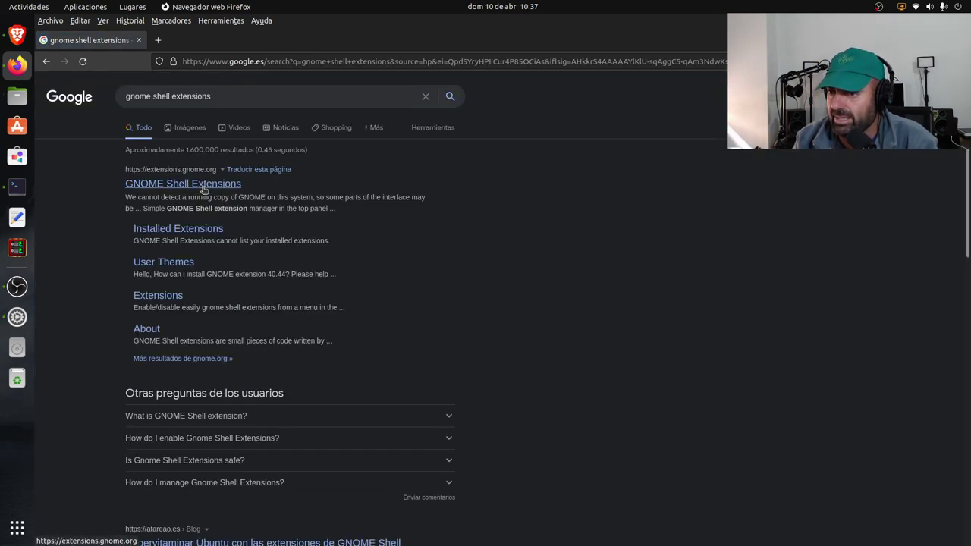
{"action": "left_click", "coordinate": [203, 186]}
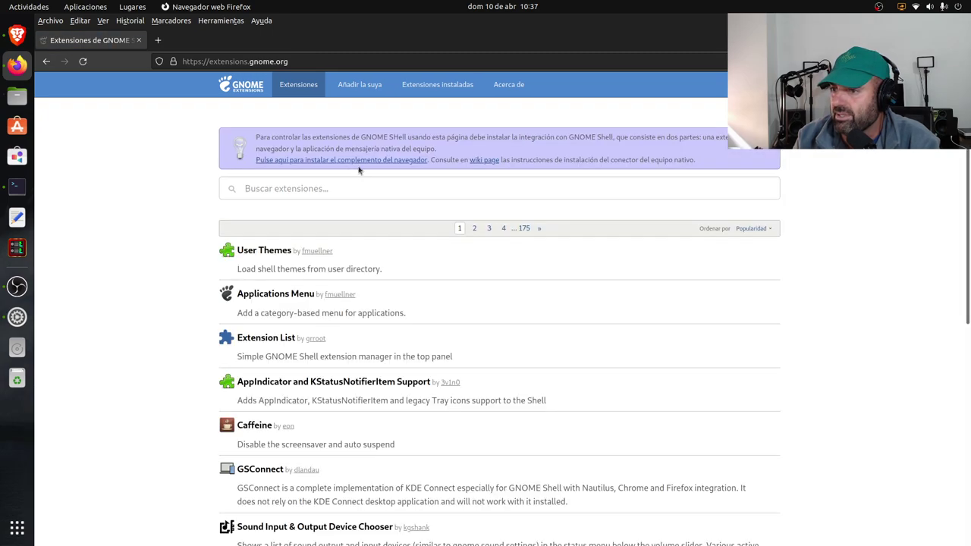
Install the GNOME Shell integration add-on from extensions.gnome.org, and open the native connector's wiki page in a new tab.
{"action": "left_click", "coordinate": [365, 159]}
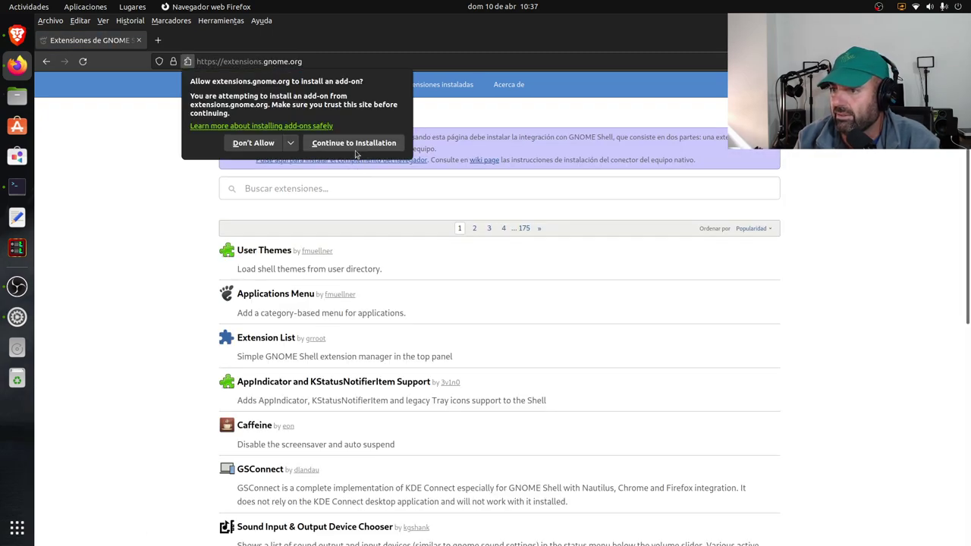
{"action": "left_click", "coordinate": [355, 144]}
{"action": "left_click", "coordinate": [399, 171]}
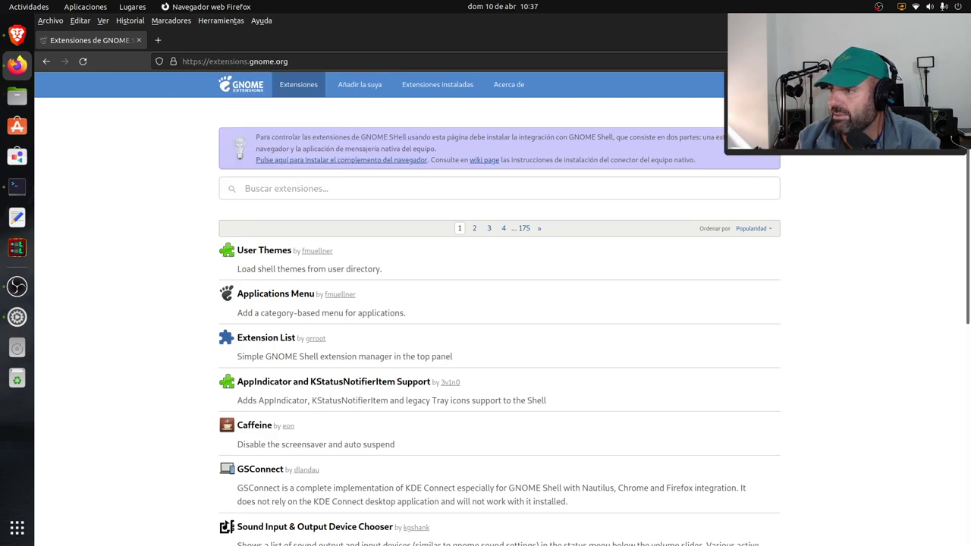
{"action": "right_click", "coordinate": [471, 162]}
{"action": "left_click", "coordinate": [501, 171]}
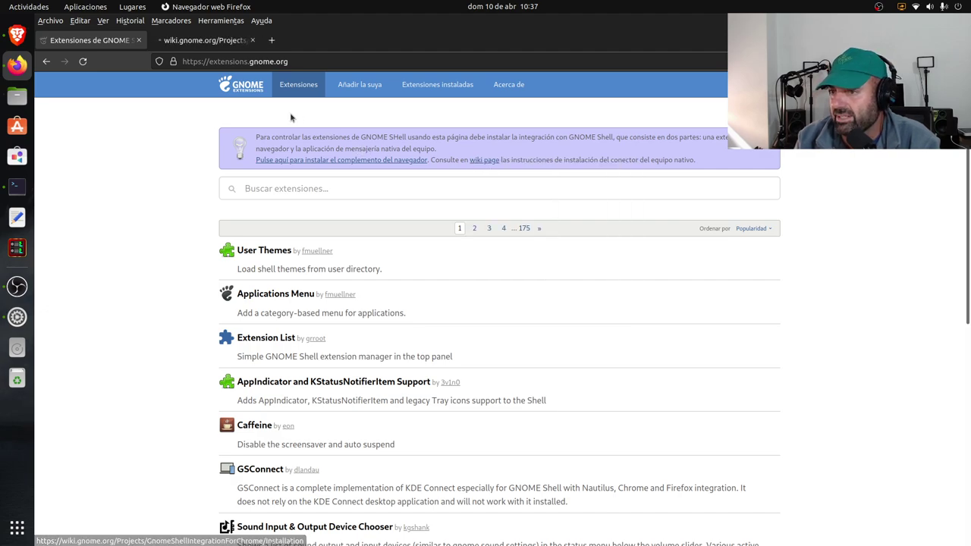
Reload the GNOME Extensions home page and review the list of installed extensions.
{"action": "left_click", "coordinate": [255, 89]}
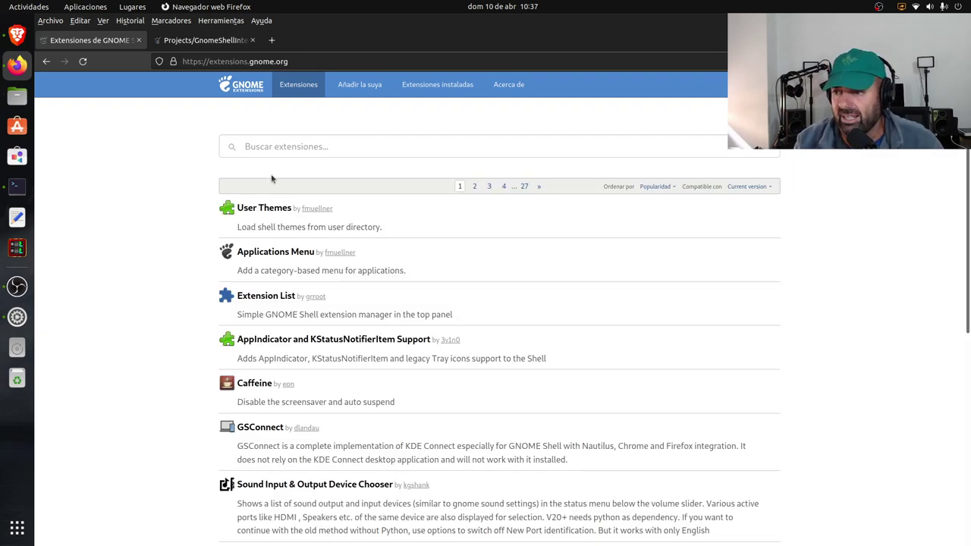
{"action": "left_click", "coordinate": [438, 88]}
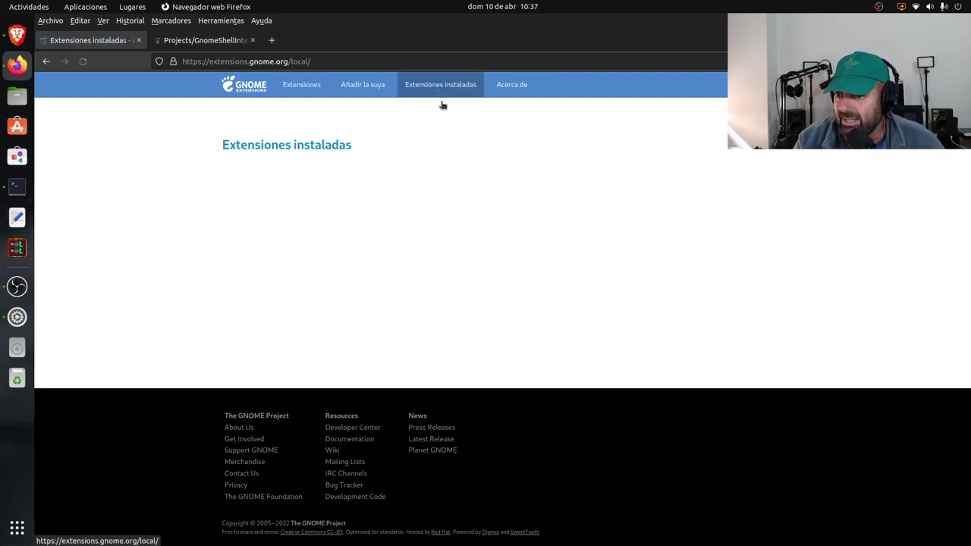
{"action": "scroll", "coordinate": [87, 262], "scroll_direction": "down", "scroll_amount": 7}
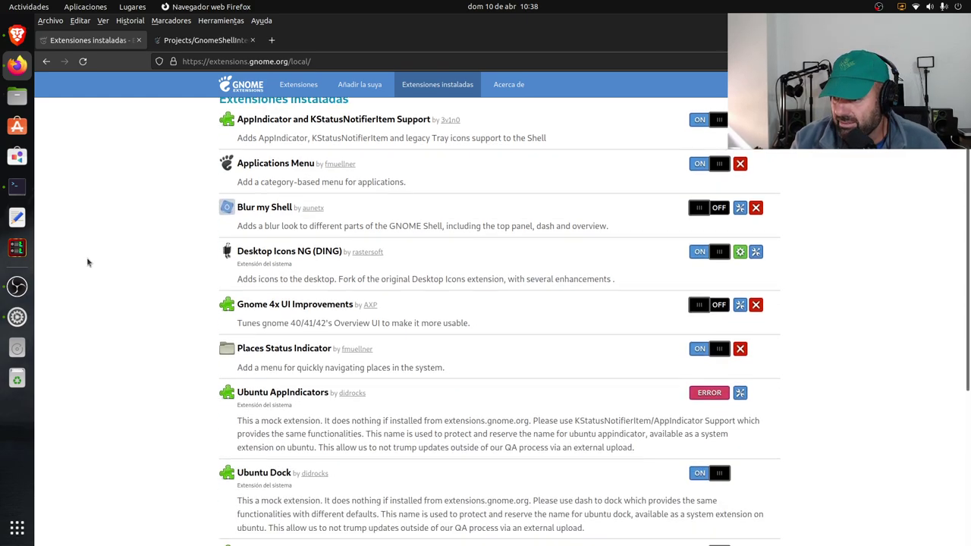
{"action": "scroll", "coordinate": [88, 263], "scroll_direction": "up", "scroll_amount": 4}
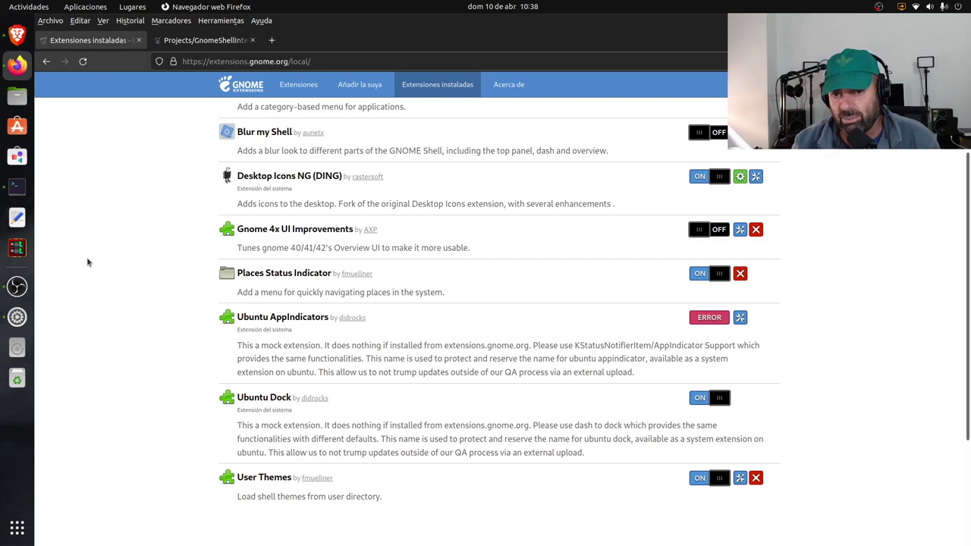
{"action": "scroll", "coordinate": [88, 262], "scroll_direction": "up", "scroll_amount": 3}
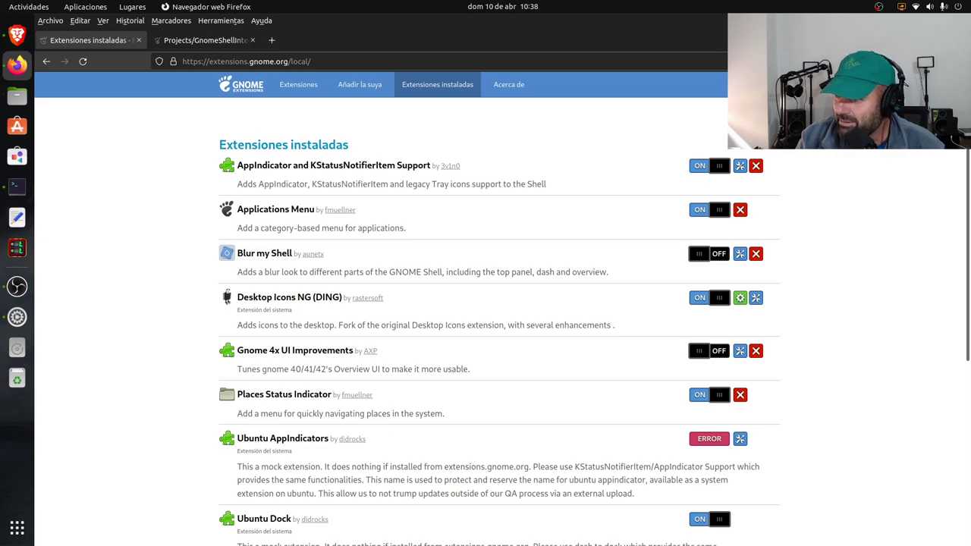
Hide Firefox, switch to Brave, and review the tutorial's PPA priority section, highlighting part of the mozillateamppa file name and the pin lines.
{"action": "key", "text": "super+h"}
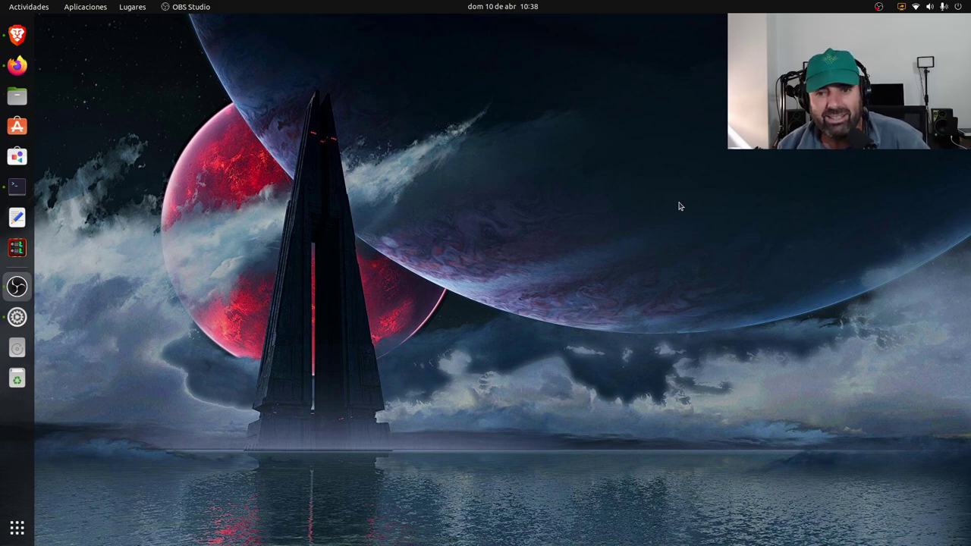
{"action": "left_click", "coordinate": [17, 35]}
{"action": "left_click", "coordinate": [295, 316]}
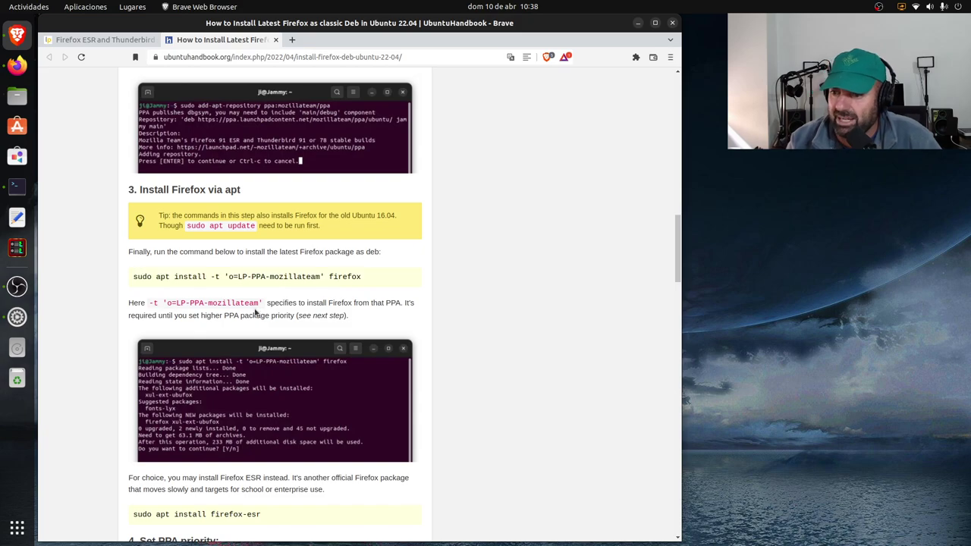
{"action": "scroll", "coordinate": [299, 287], "scroll_direction": "down", "scroll_amount": 5}
{"action": "scroll", "coordinate": [296, 286], "scroll_direction": "down", "scroll_amount": 1}
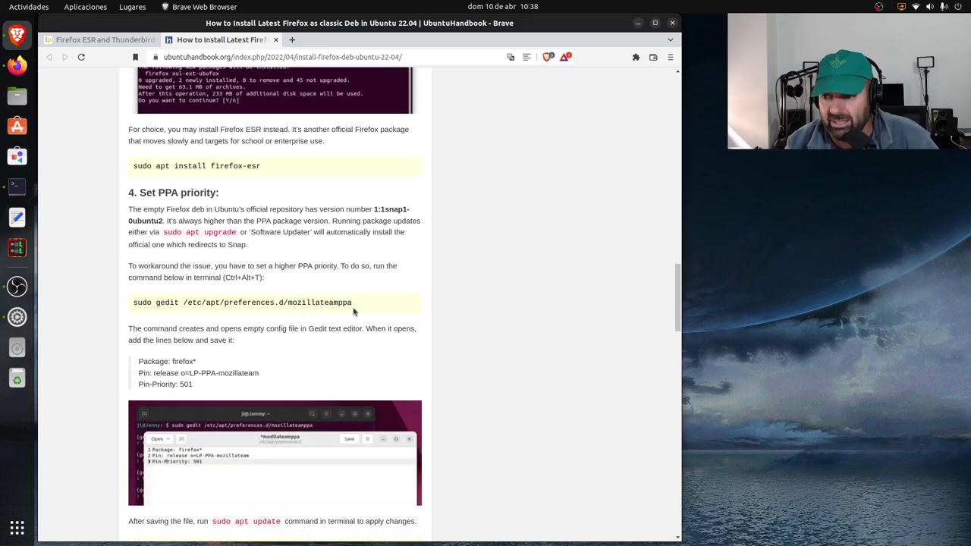
{"action": "left_click_drag", "start_coordinate": [349, 305], "coordinate": [311, 307]}
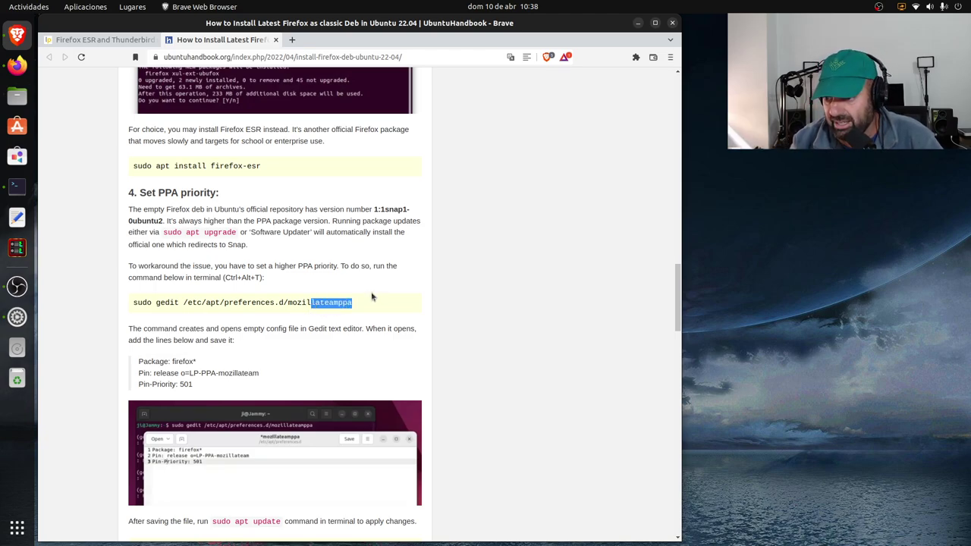
{"action": "left_click_drag", "start_coordinate": [194, 386], "coordinate": [139, 366]}
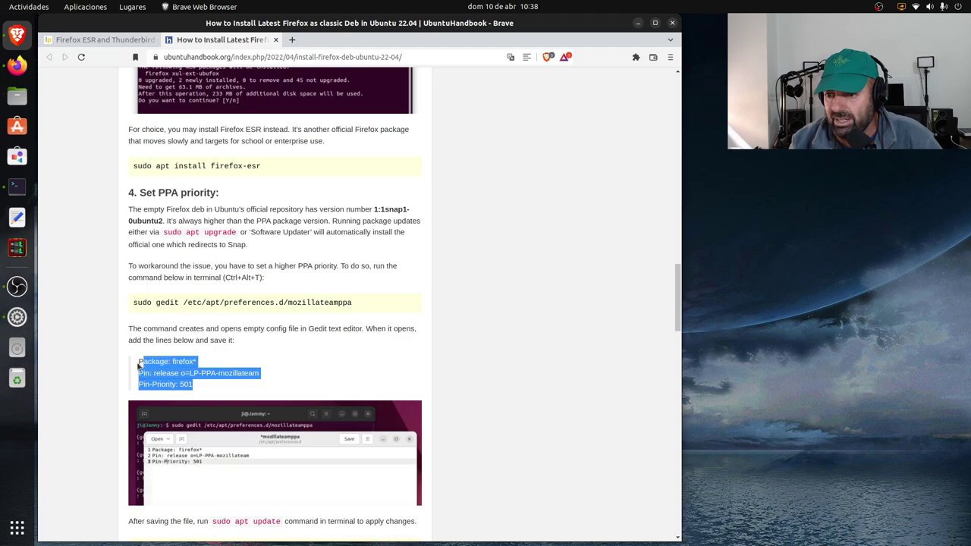